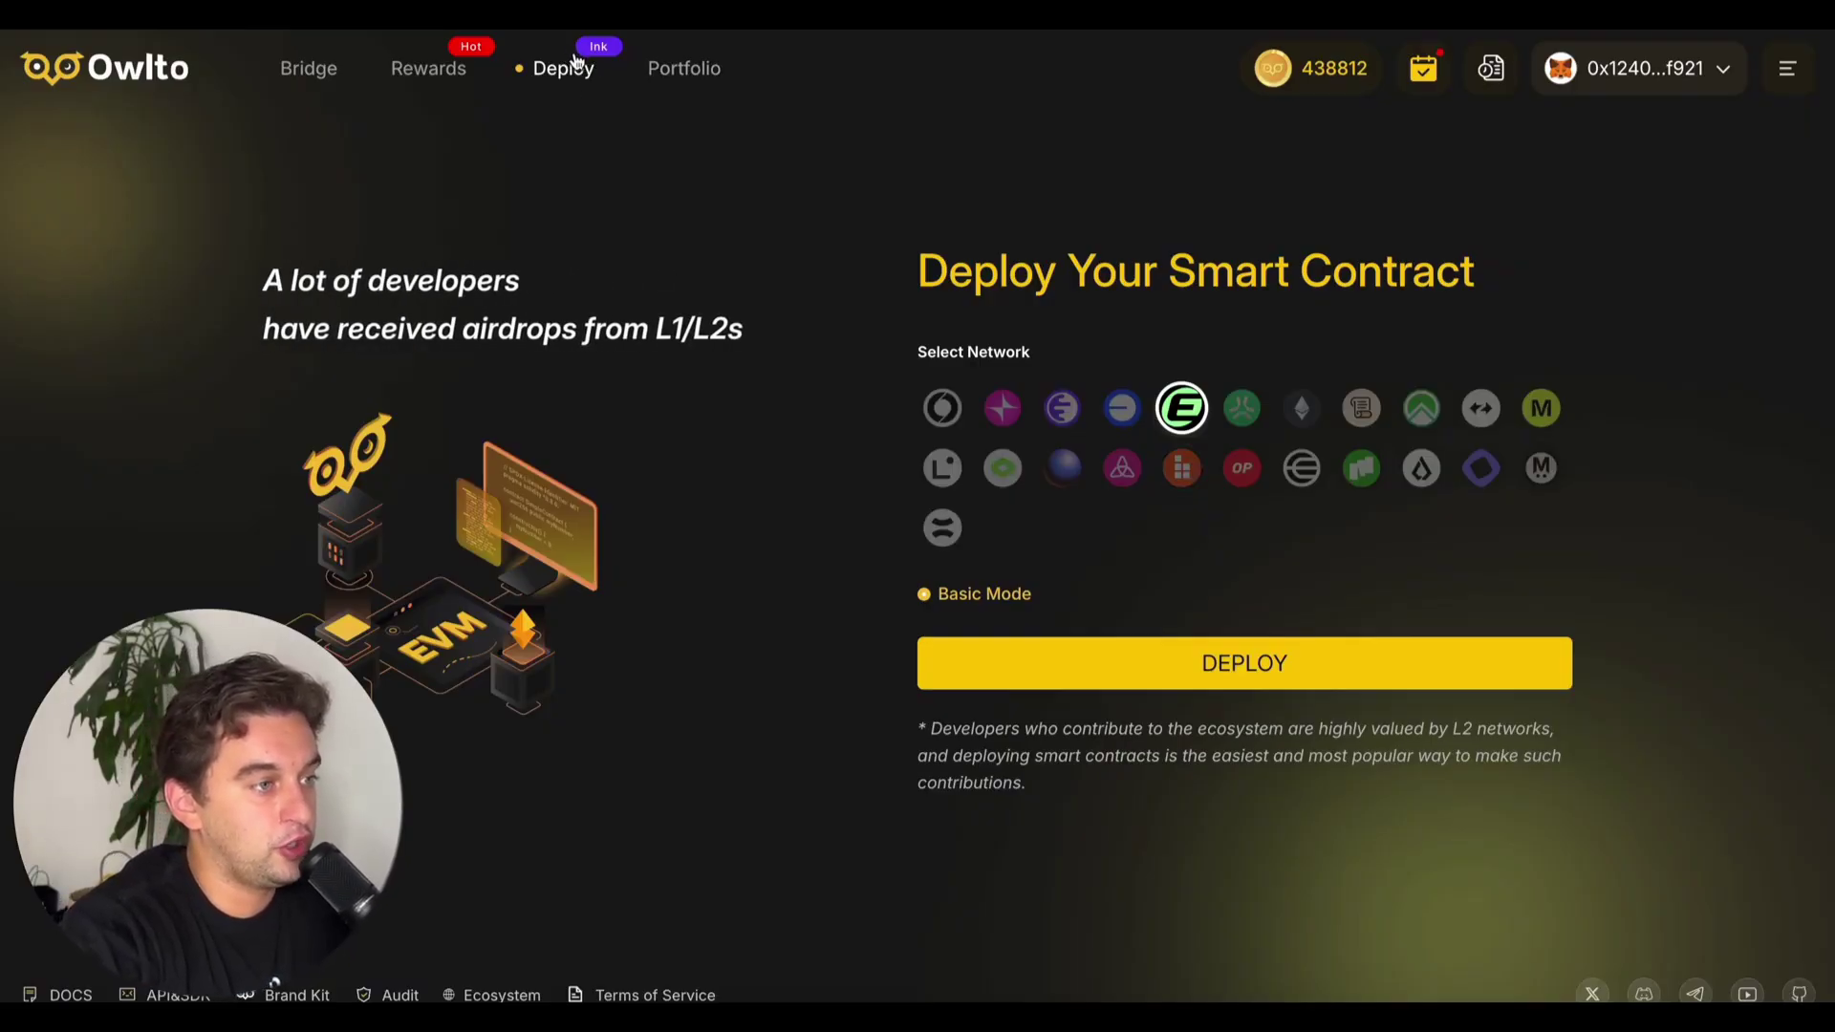
Pick Base as the network for the Owlto smart contract deployment
{"action": "left_click", "coordinate": [1122, 408]}
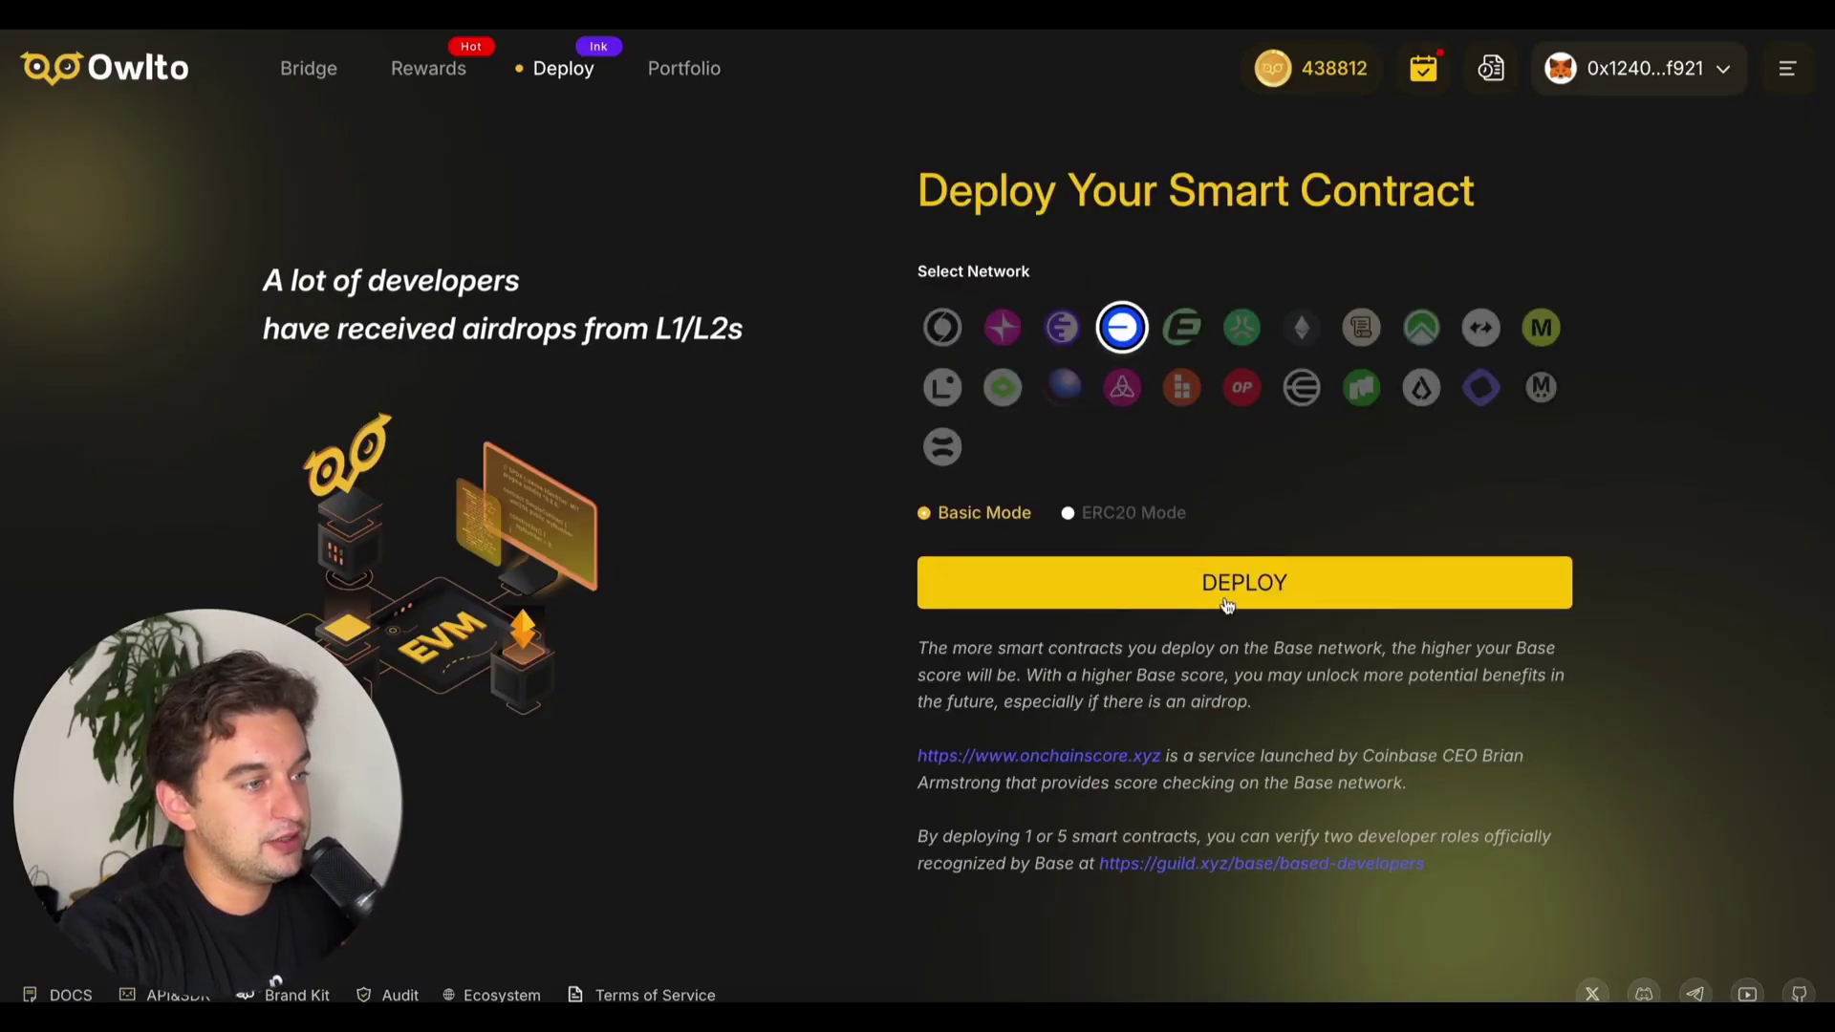
Deploy the Basic Mode contract on Base and confirm the transaction in MetaMask
{"action": "left_click", "coordinate": [1147, 585]}
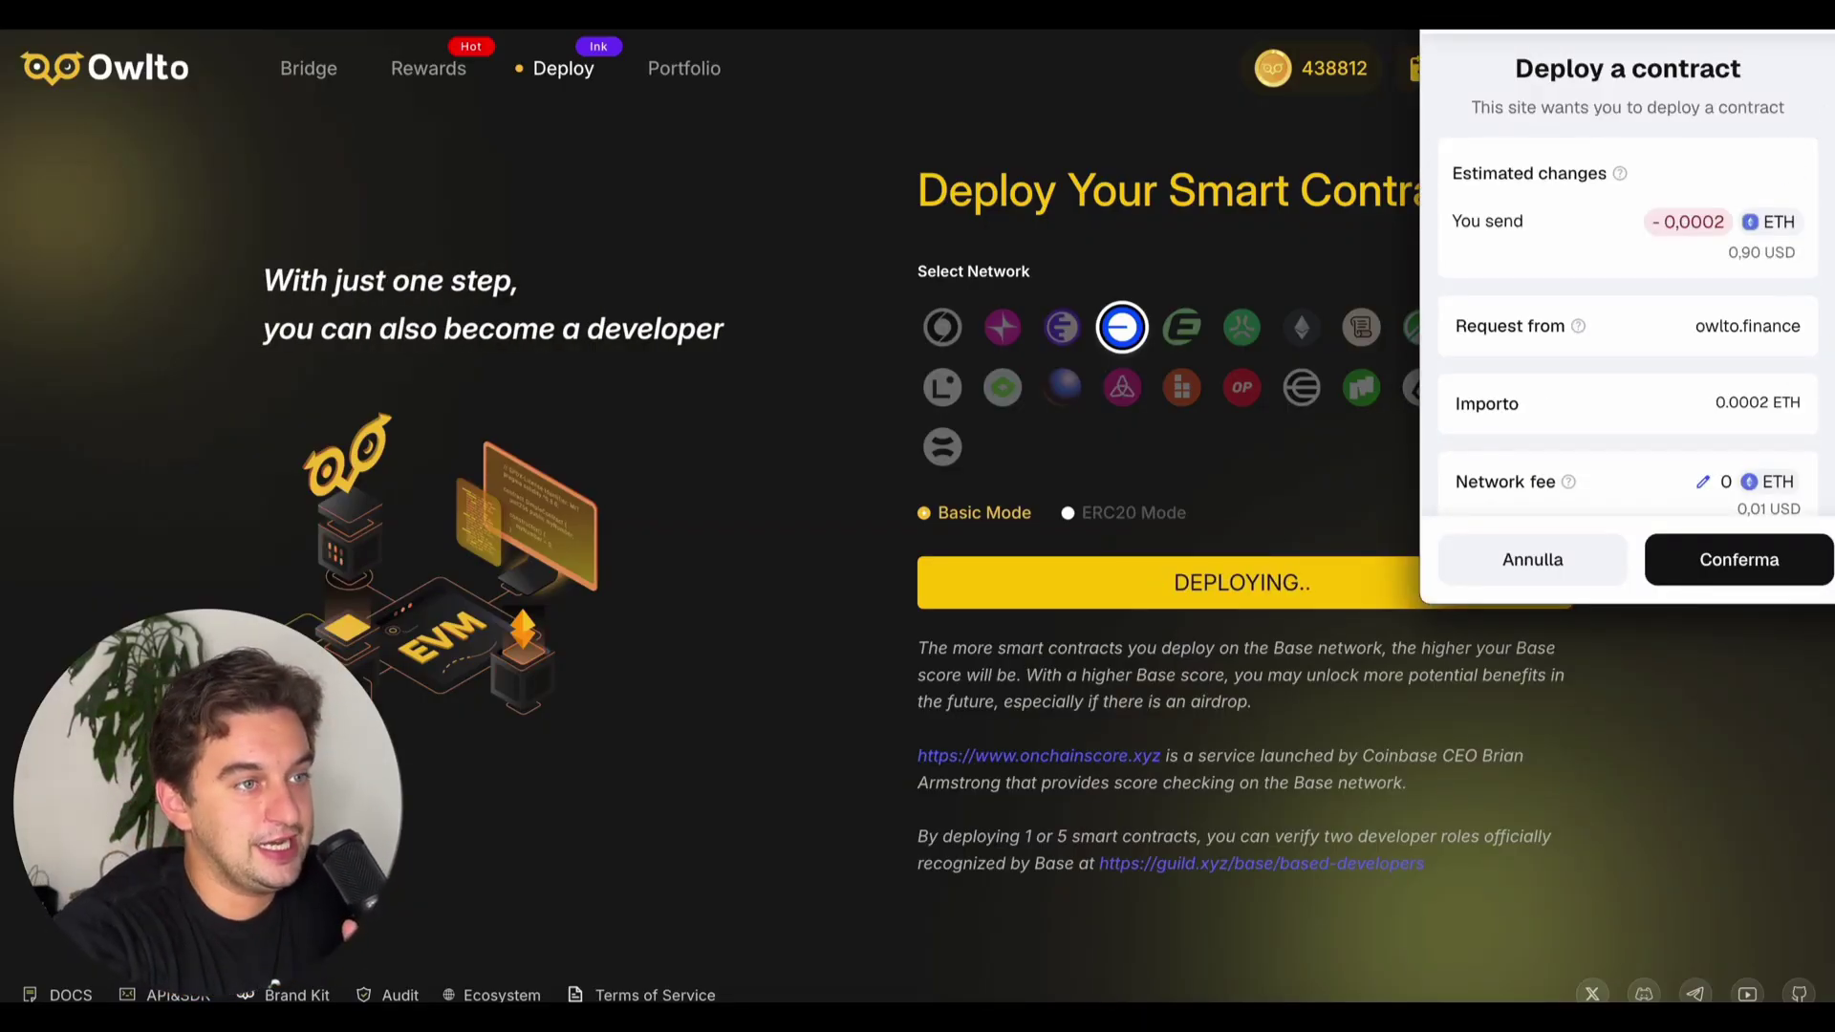
{"action": "scroll", "coordinate": [1725, 421], "scroll_direction": "down", "scroll_amount": 5}
{"action": "left_click", "coordinate": [1810, 574]}
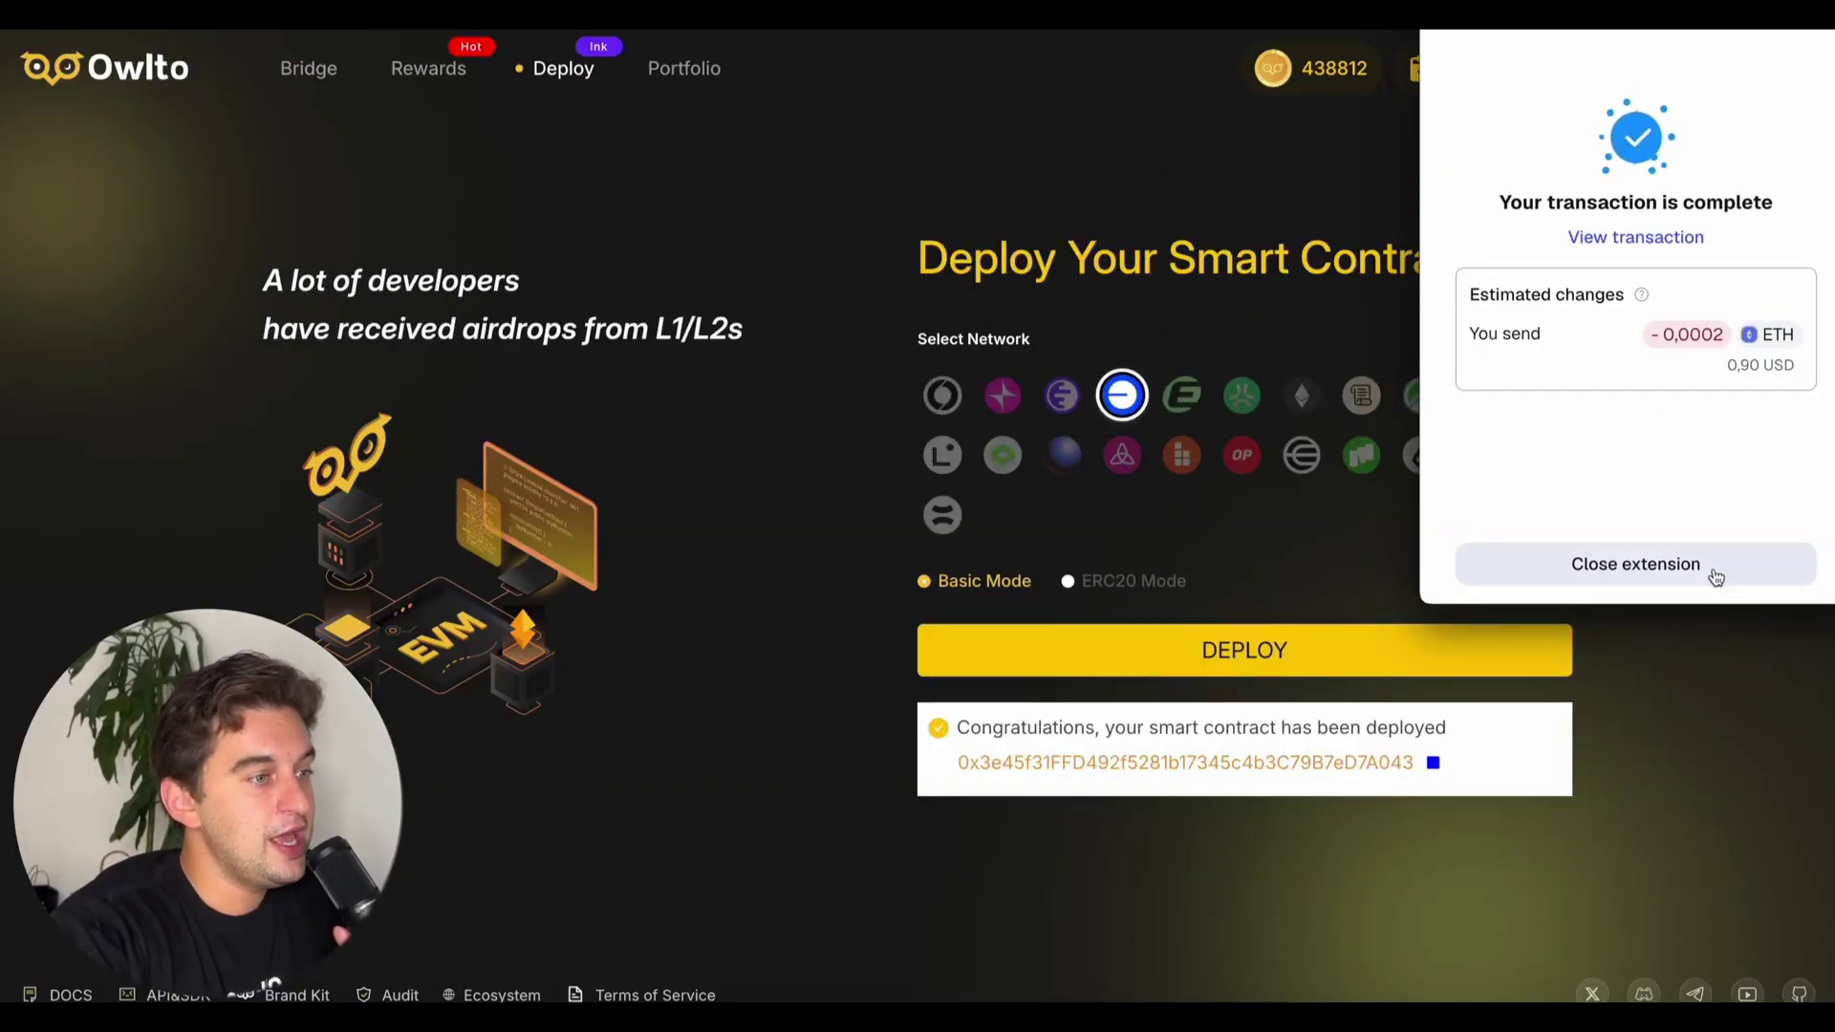
{"action": "left_click", "coordinate": [1577, 571]}
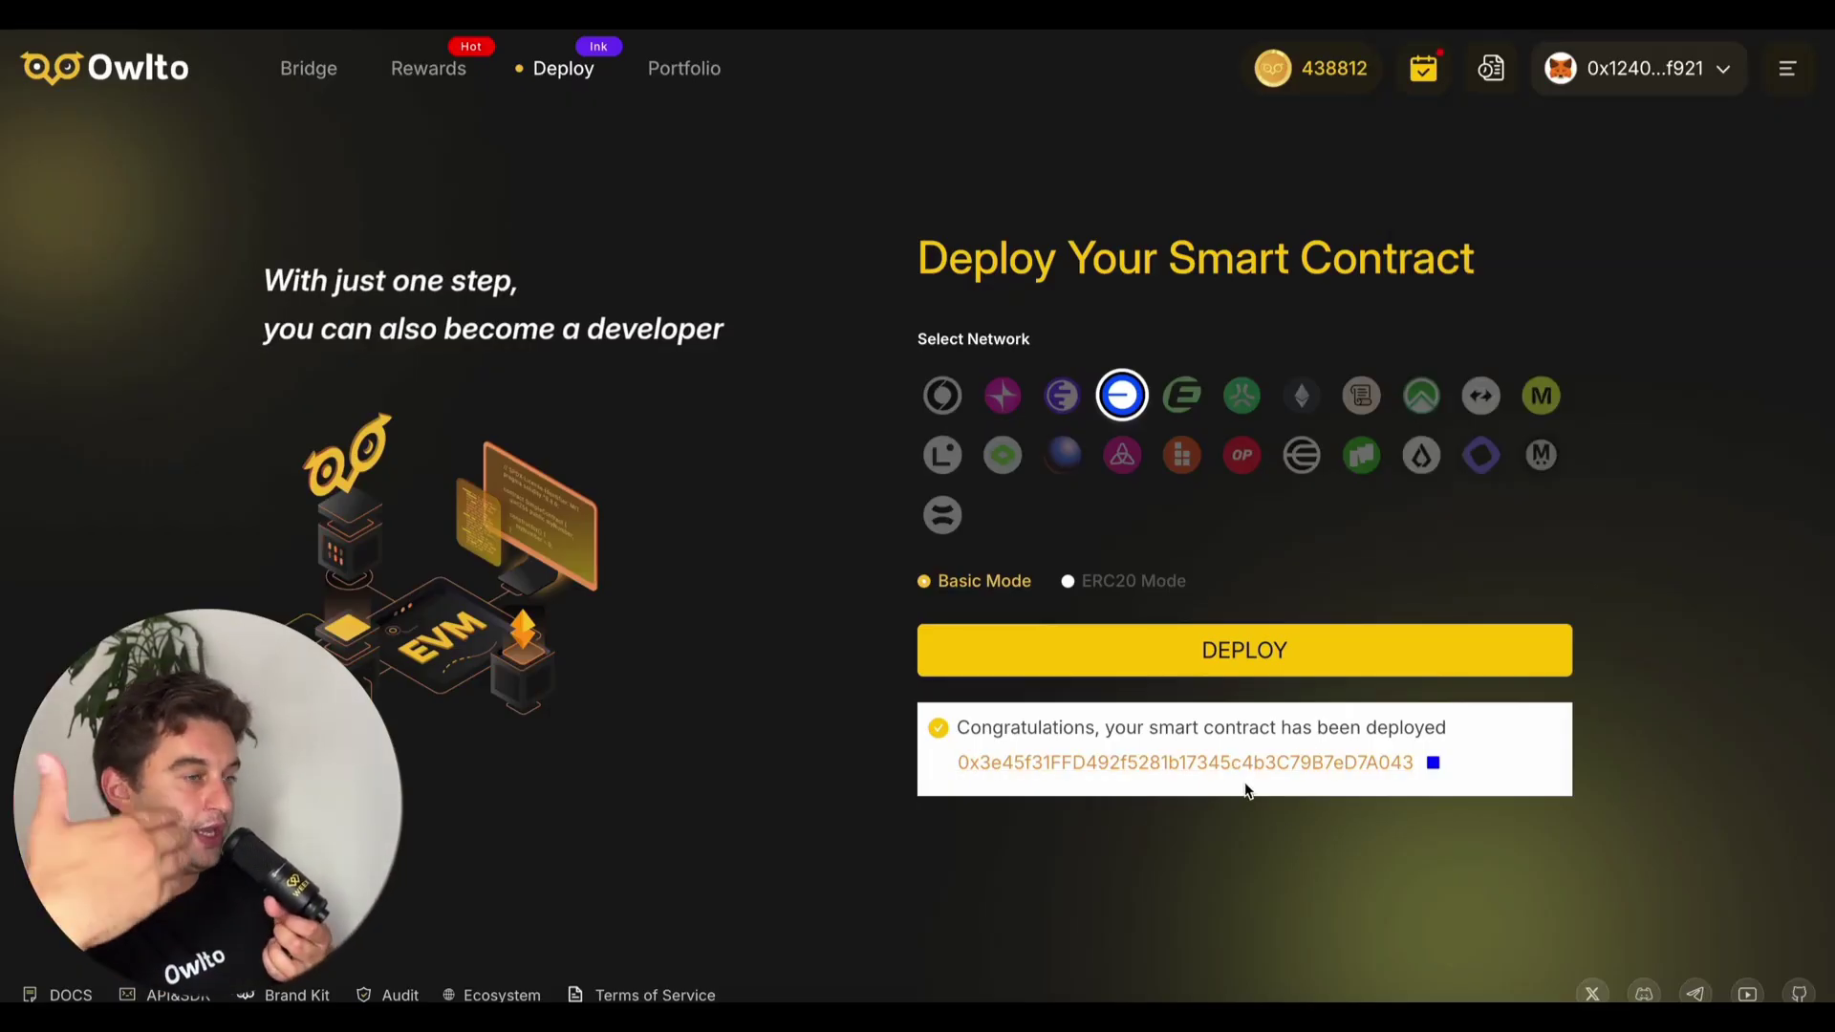
Enter 0.001 ETH to bridge from Base to Soneium, show the fee breakdown, and start the transfer
{"action": "left_click", "coordinate": [291, 68]}
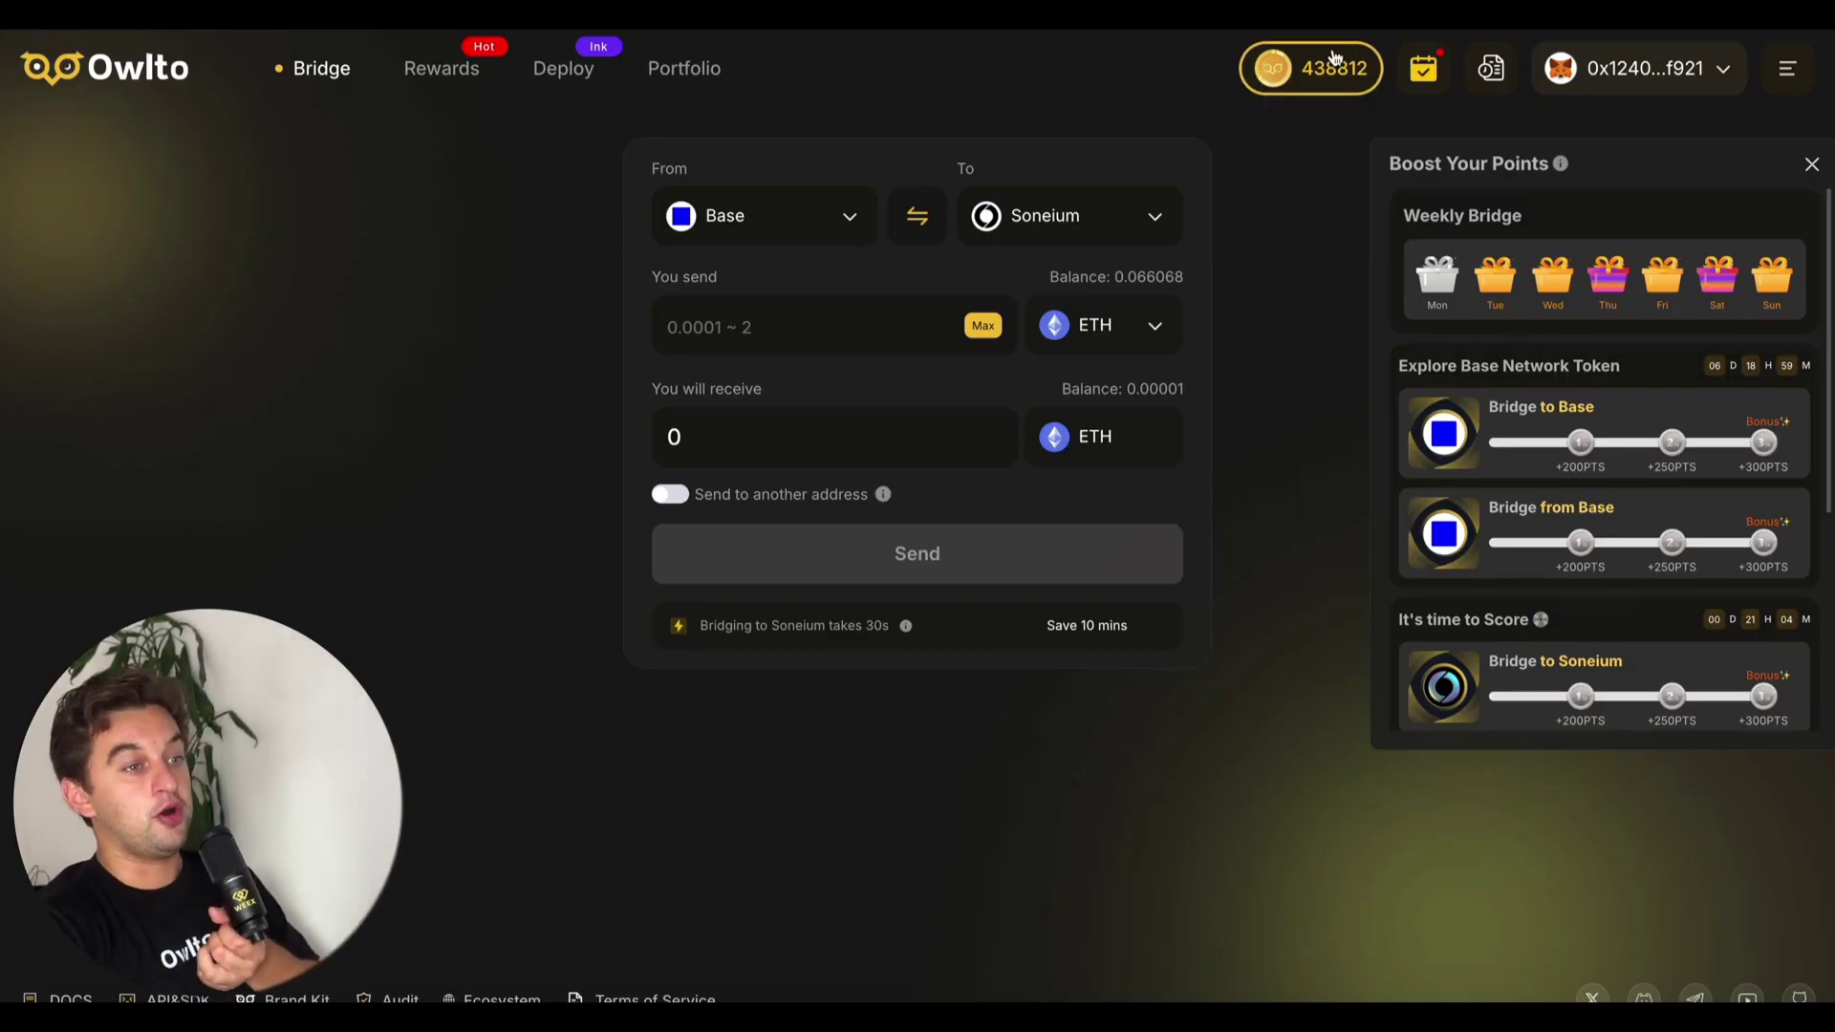
{"action": "scroll", "coordinate": [1700, 616], "scroll_direction": "down", "scroll_amount": 4}
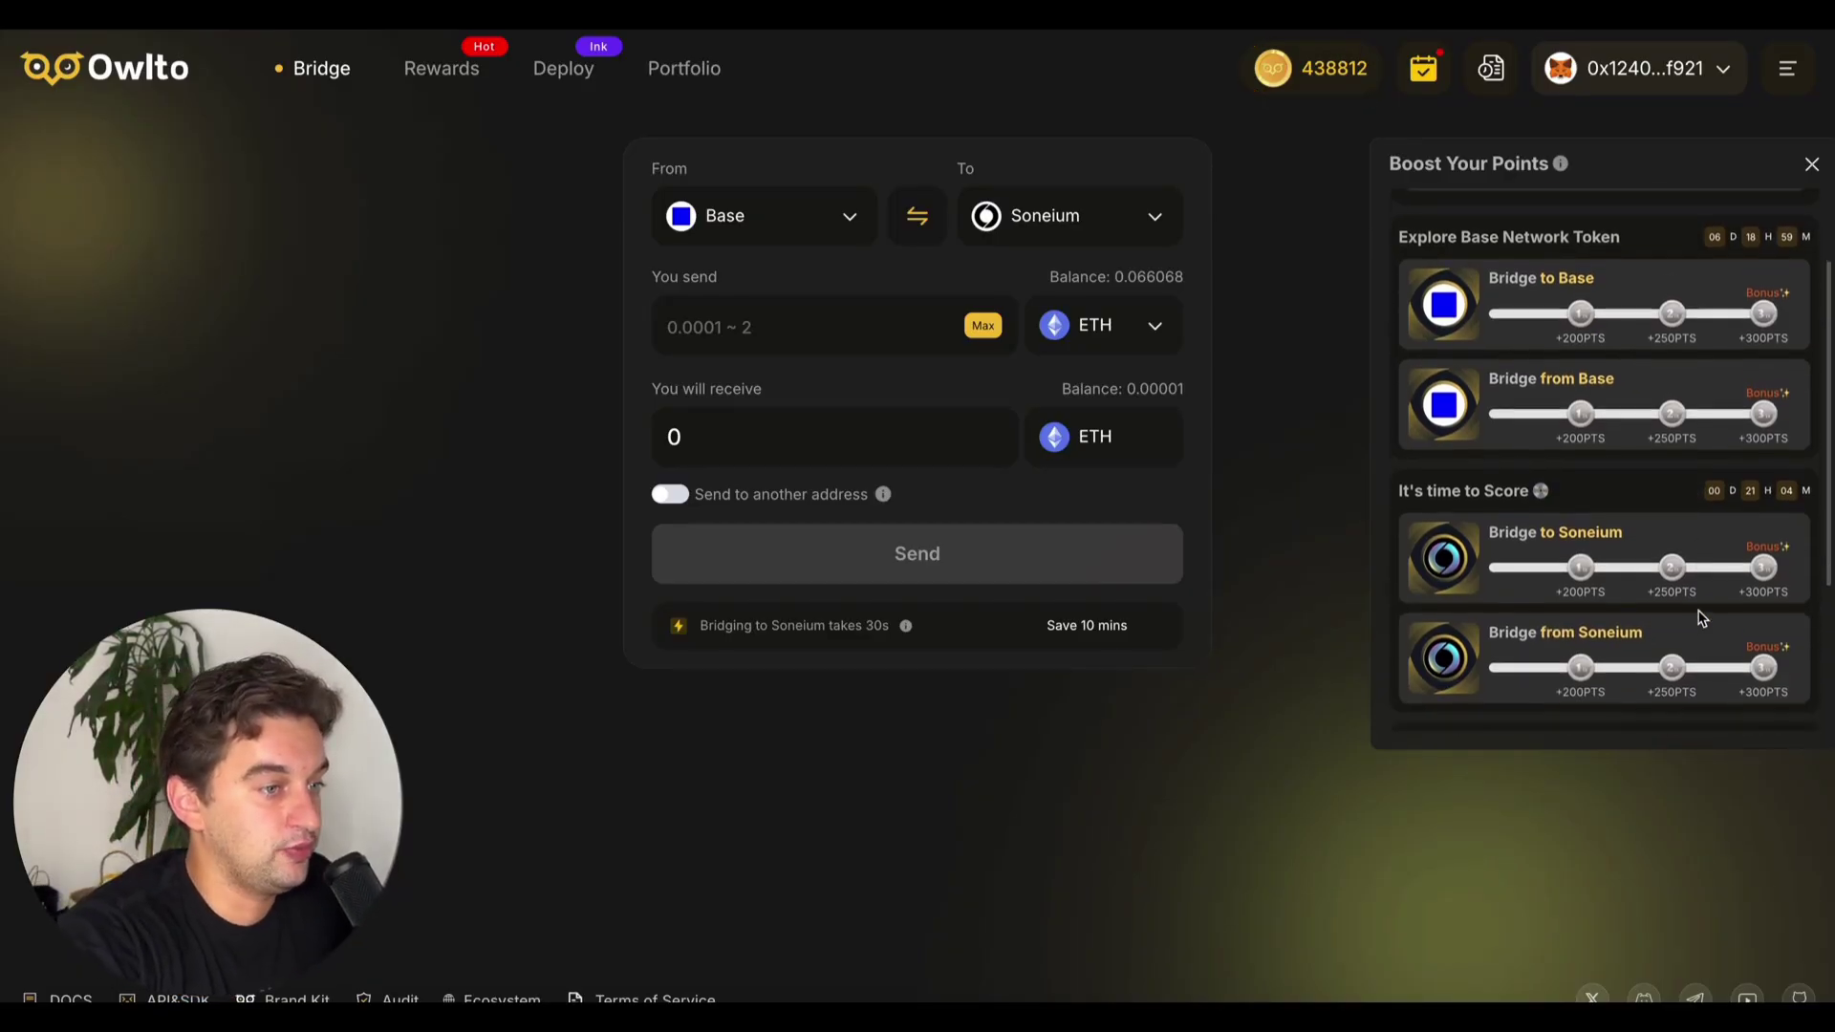
{"action": "scroll", "coordinate": [1700, 618], "scroll_direction": "up", "scroll_amount": 4}
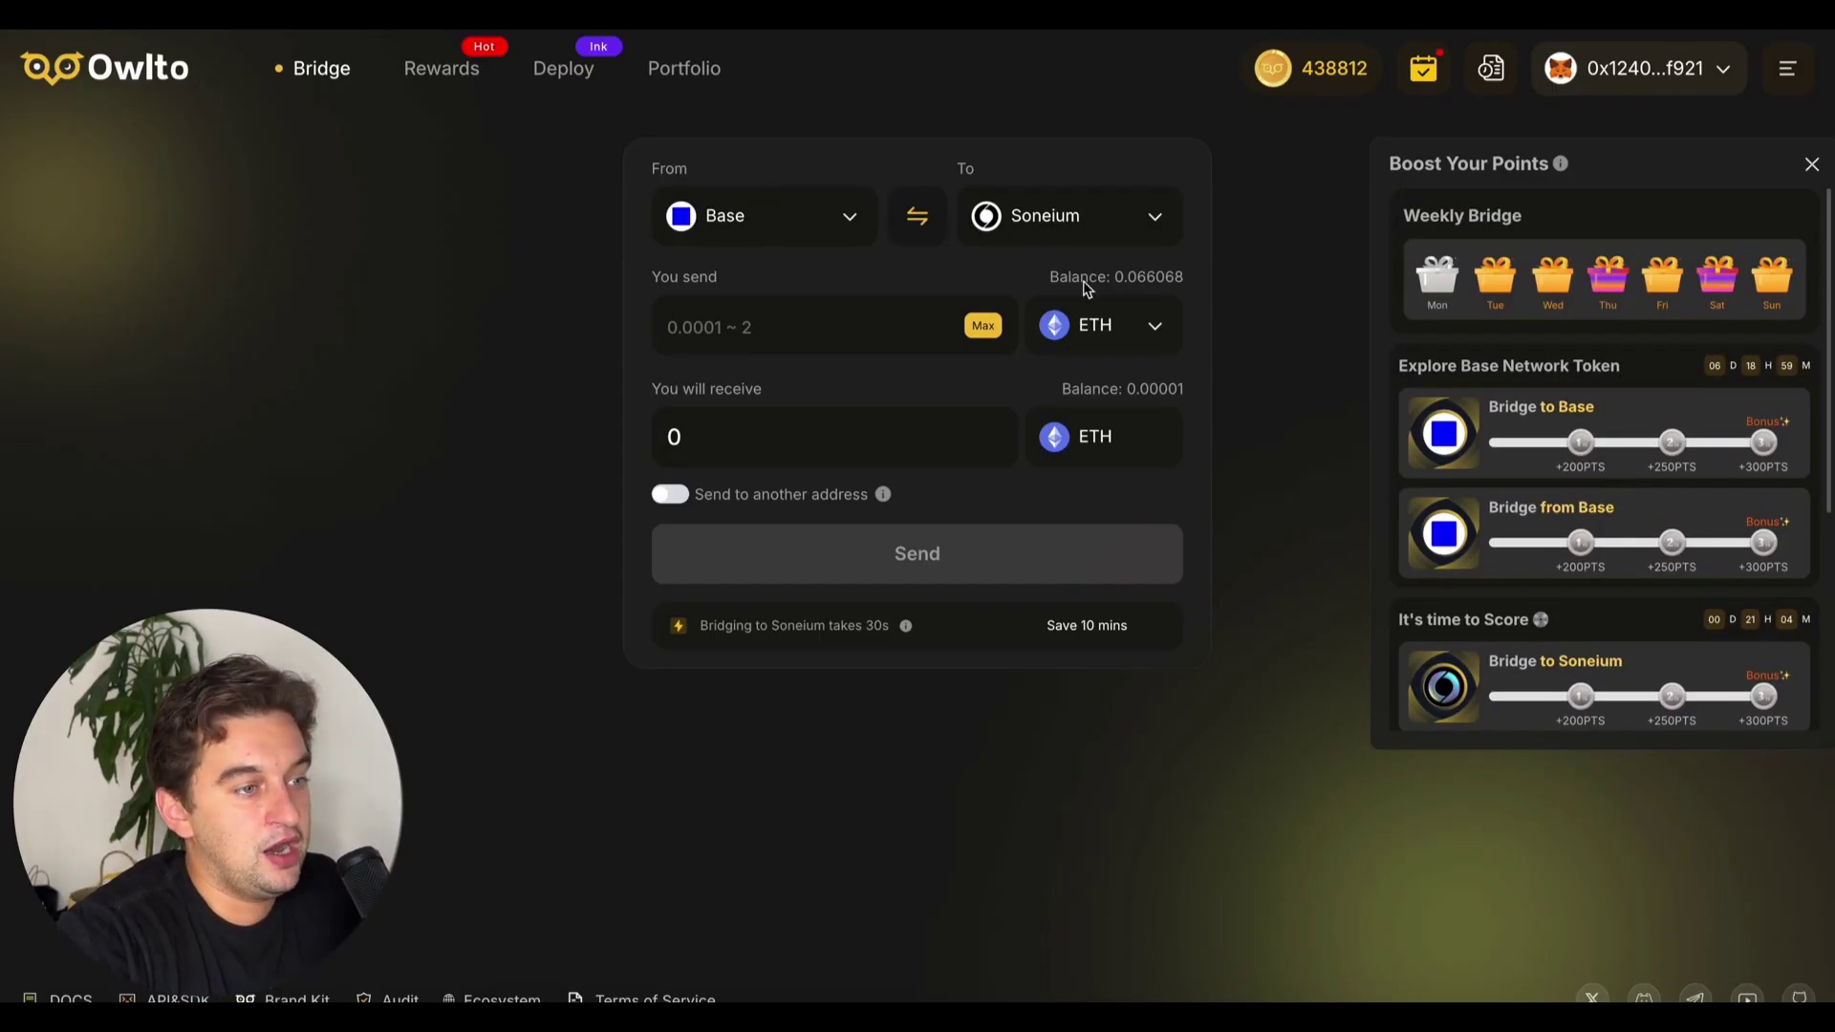
{"action": "scroll", "coordinate": [1625, 703], "scroll_direction": "down", "scroll_amount": 2}
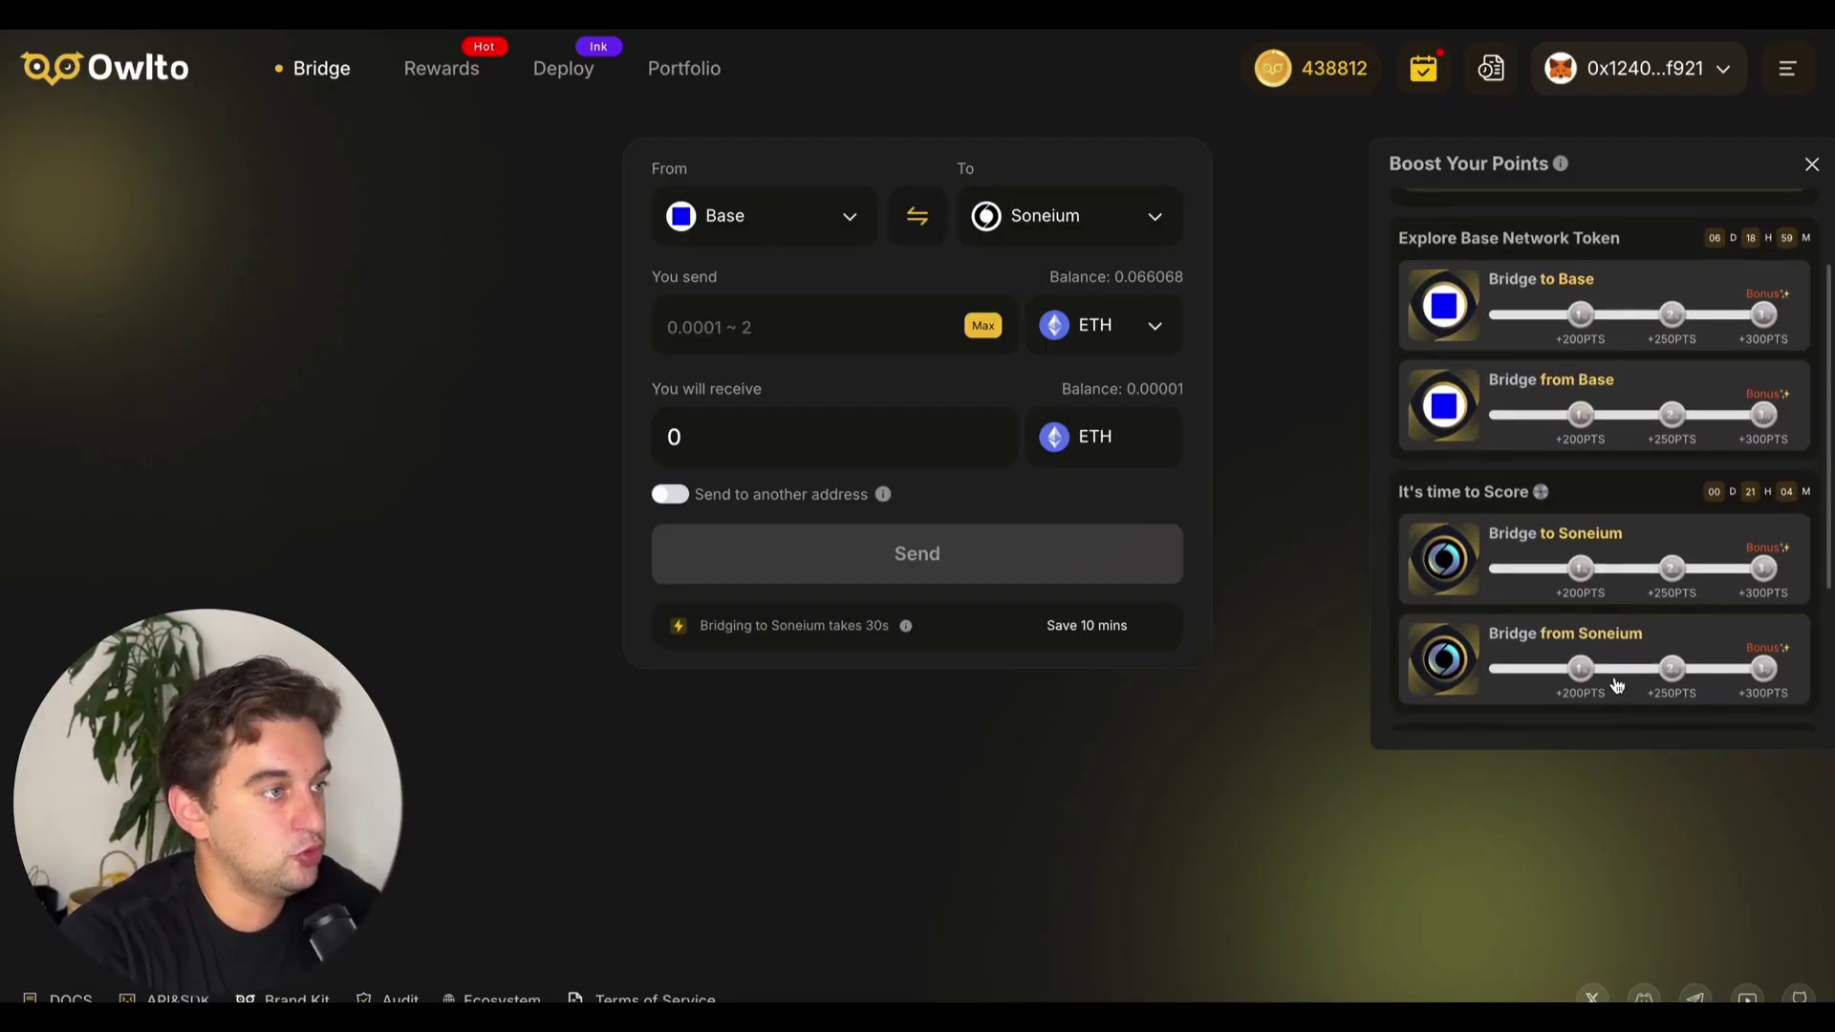
{"action": "left_click", "coordinate": [891, 332]}
{"action": "type", "text": "0.001"}
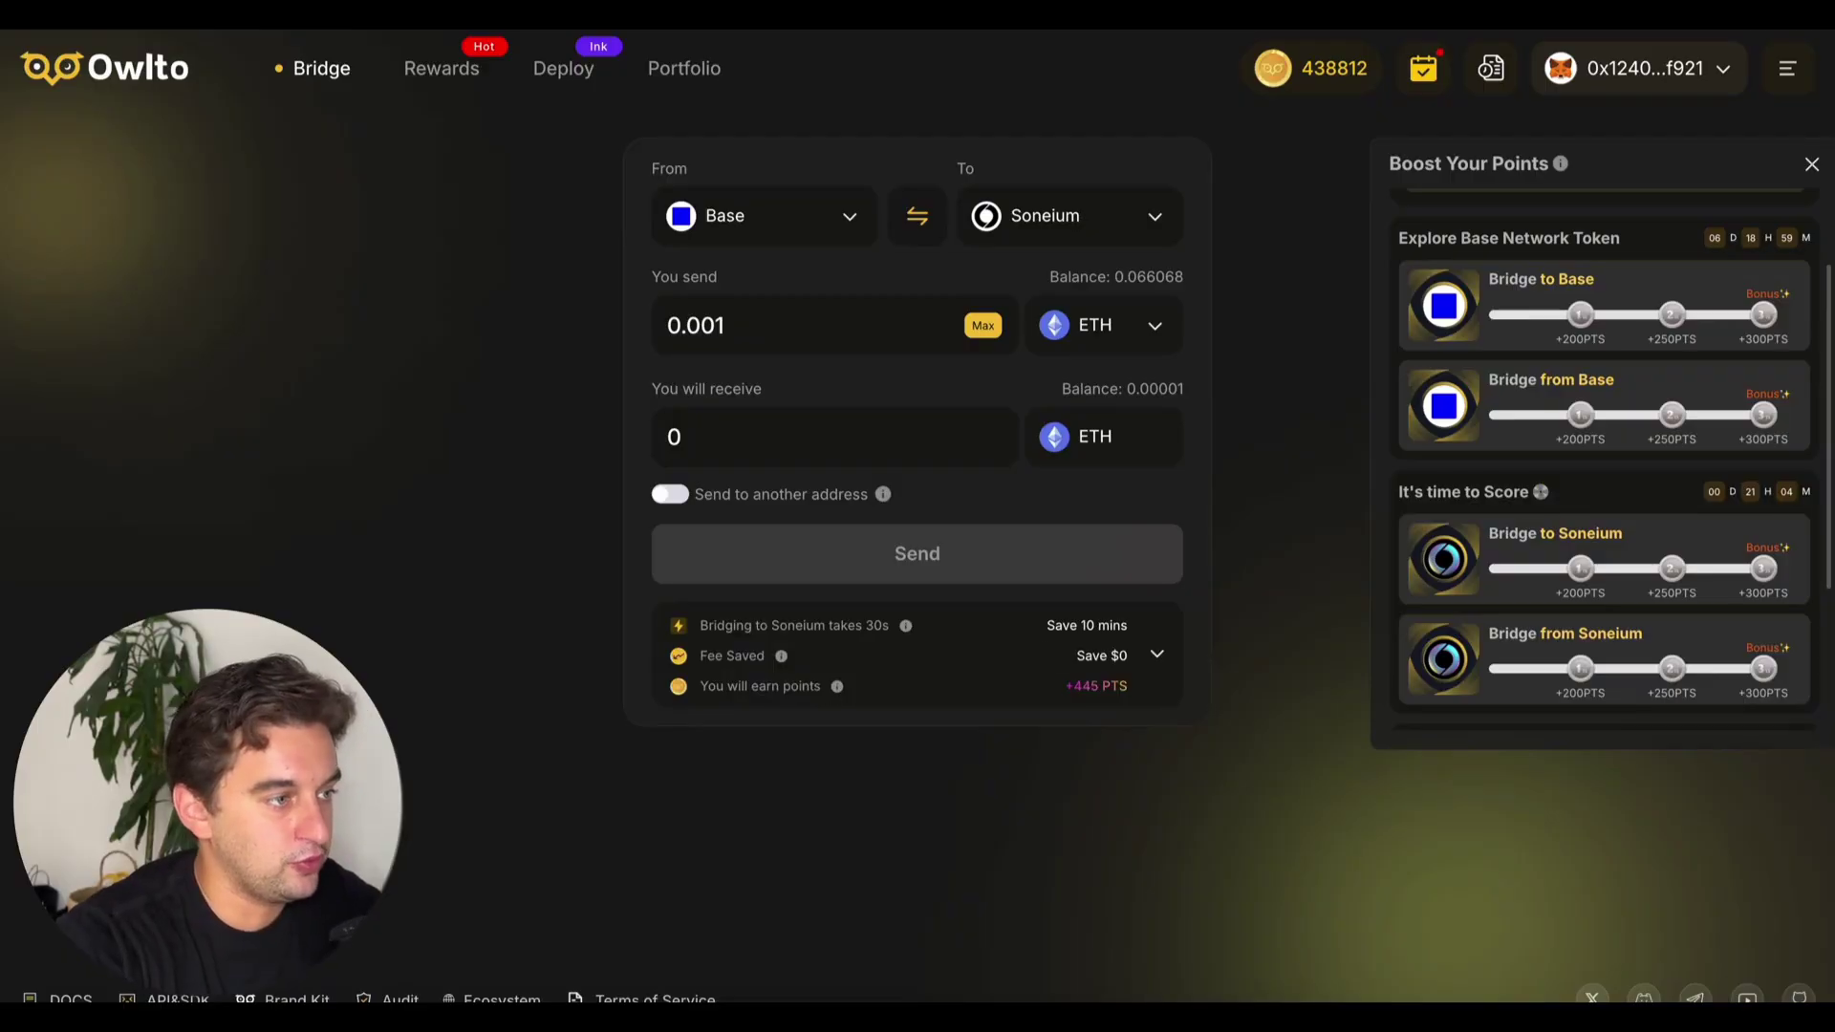
{"action": "left_click", "coordinate": [1152, 659]}
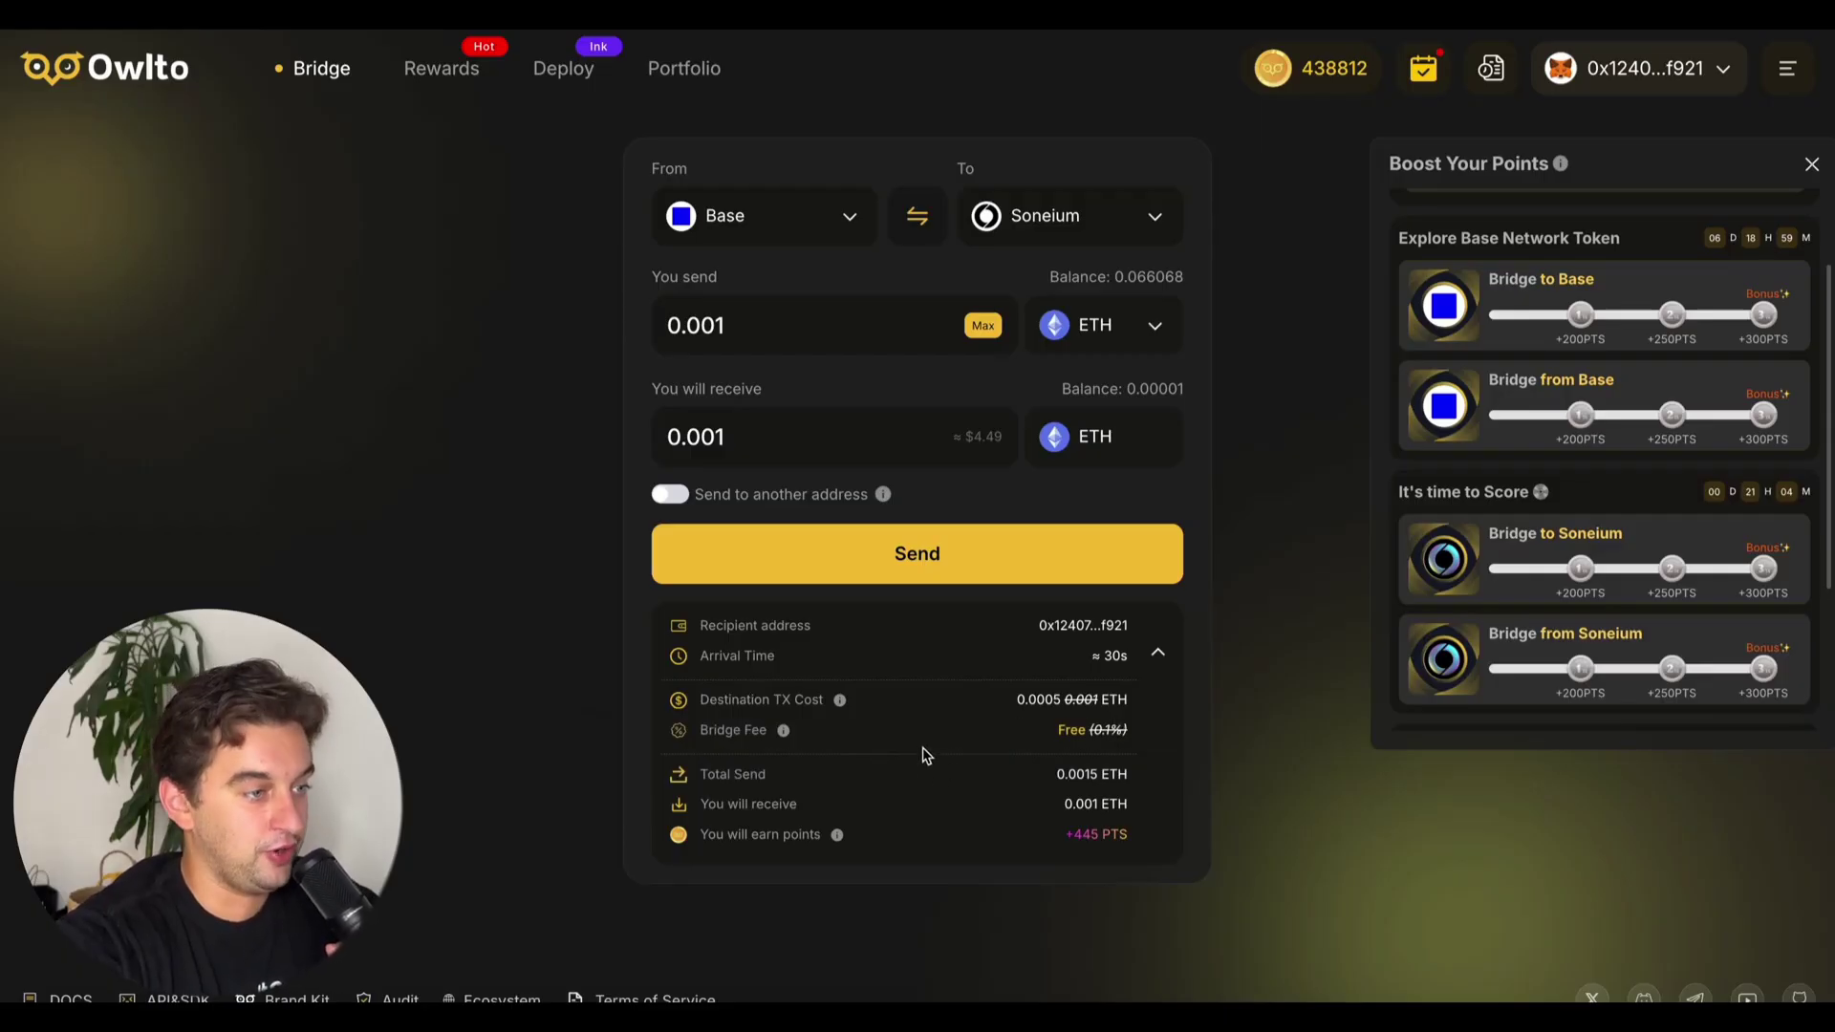
{"action": "left_click", "coordinate": [871, 561]}
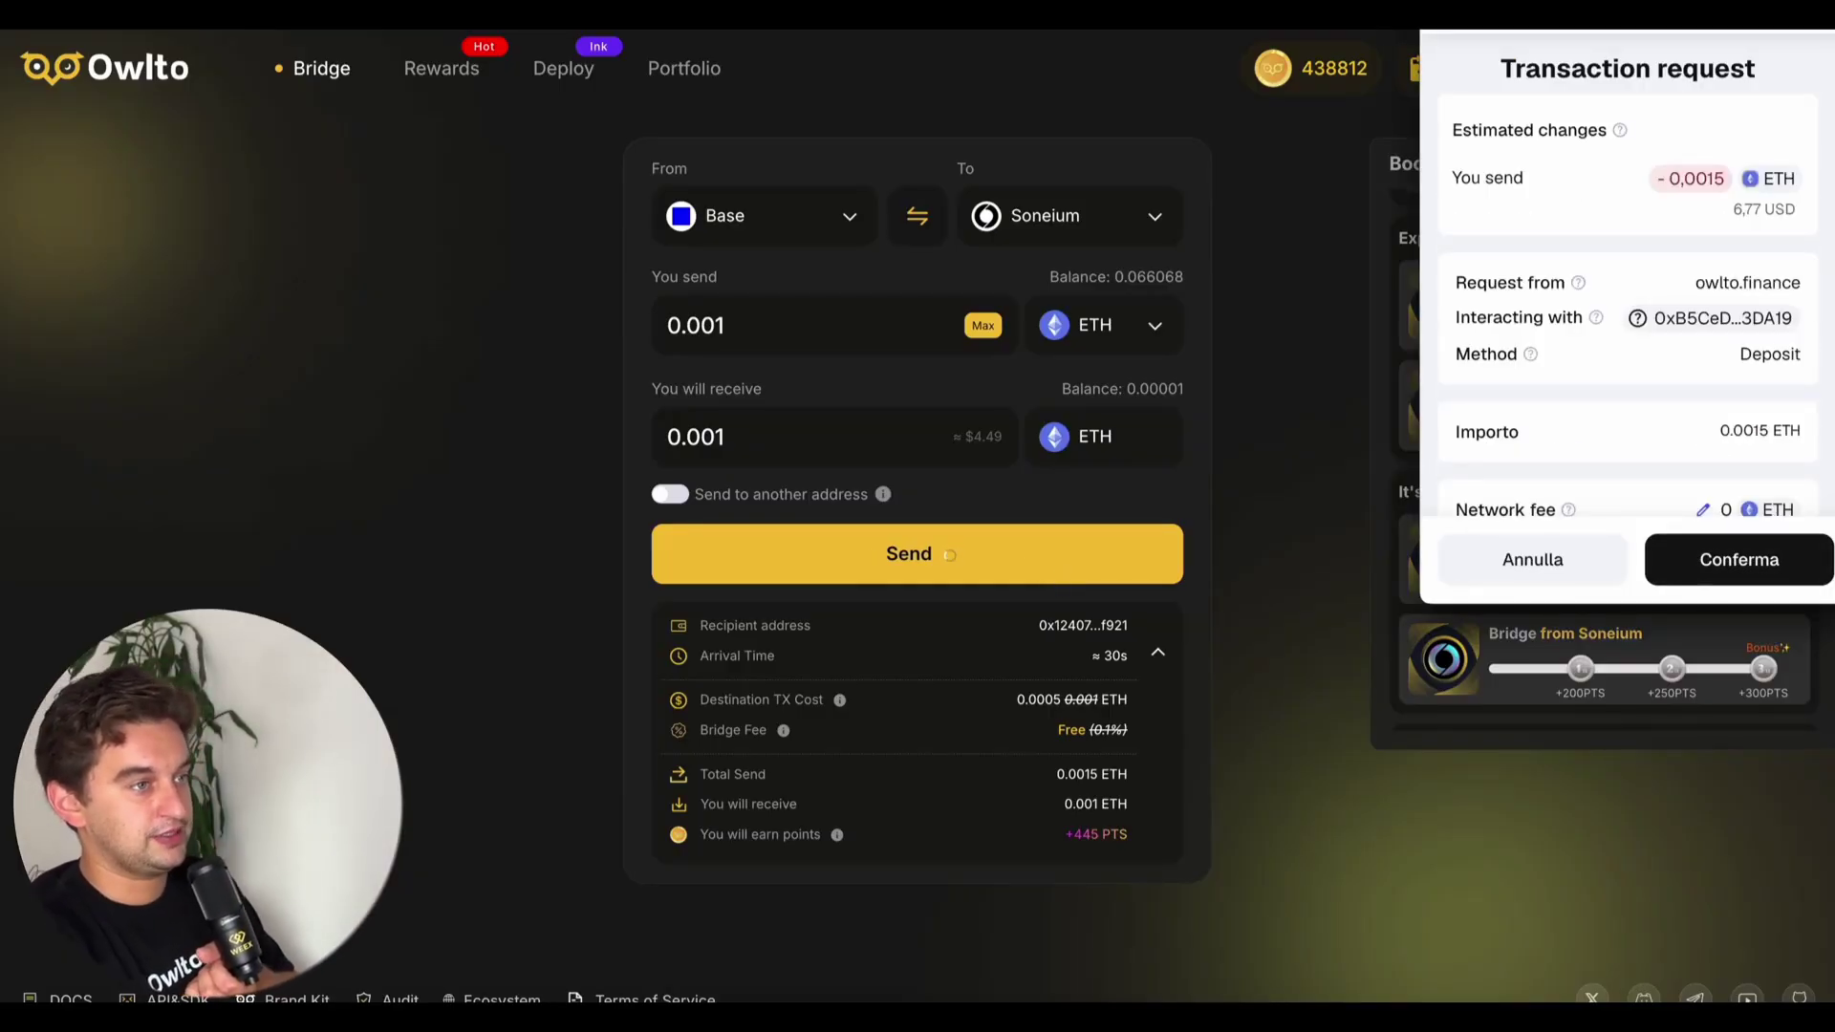
Approve the 0.0015 ETH deposit transaction in MetaMask
{"action": "scroll", "coordinate": [1773, 215], "scroll_direction": "down", "scroll_amount": 1}
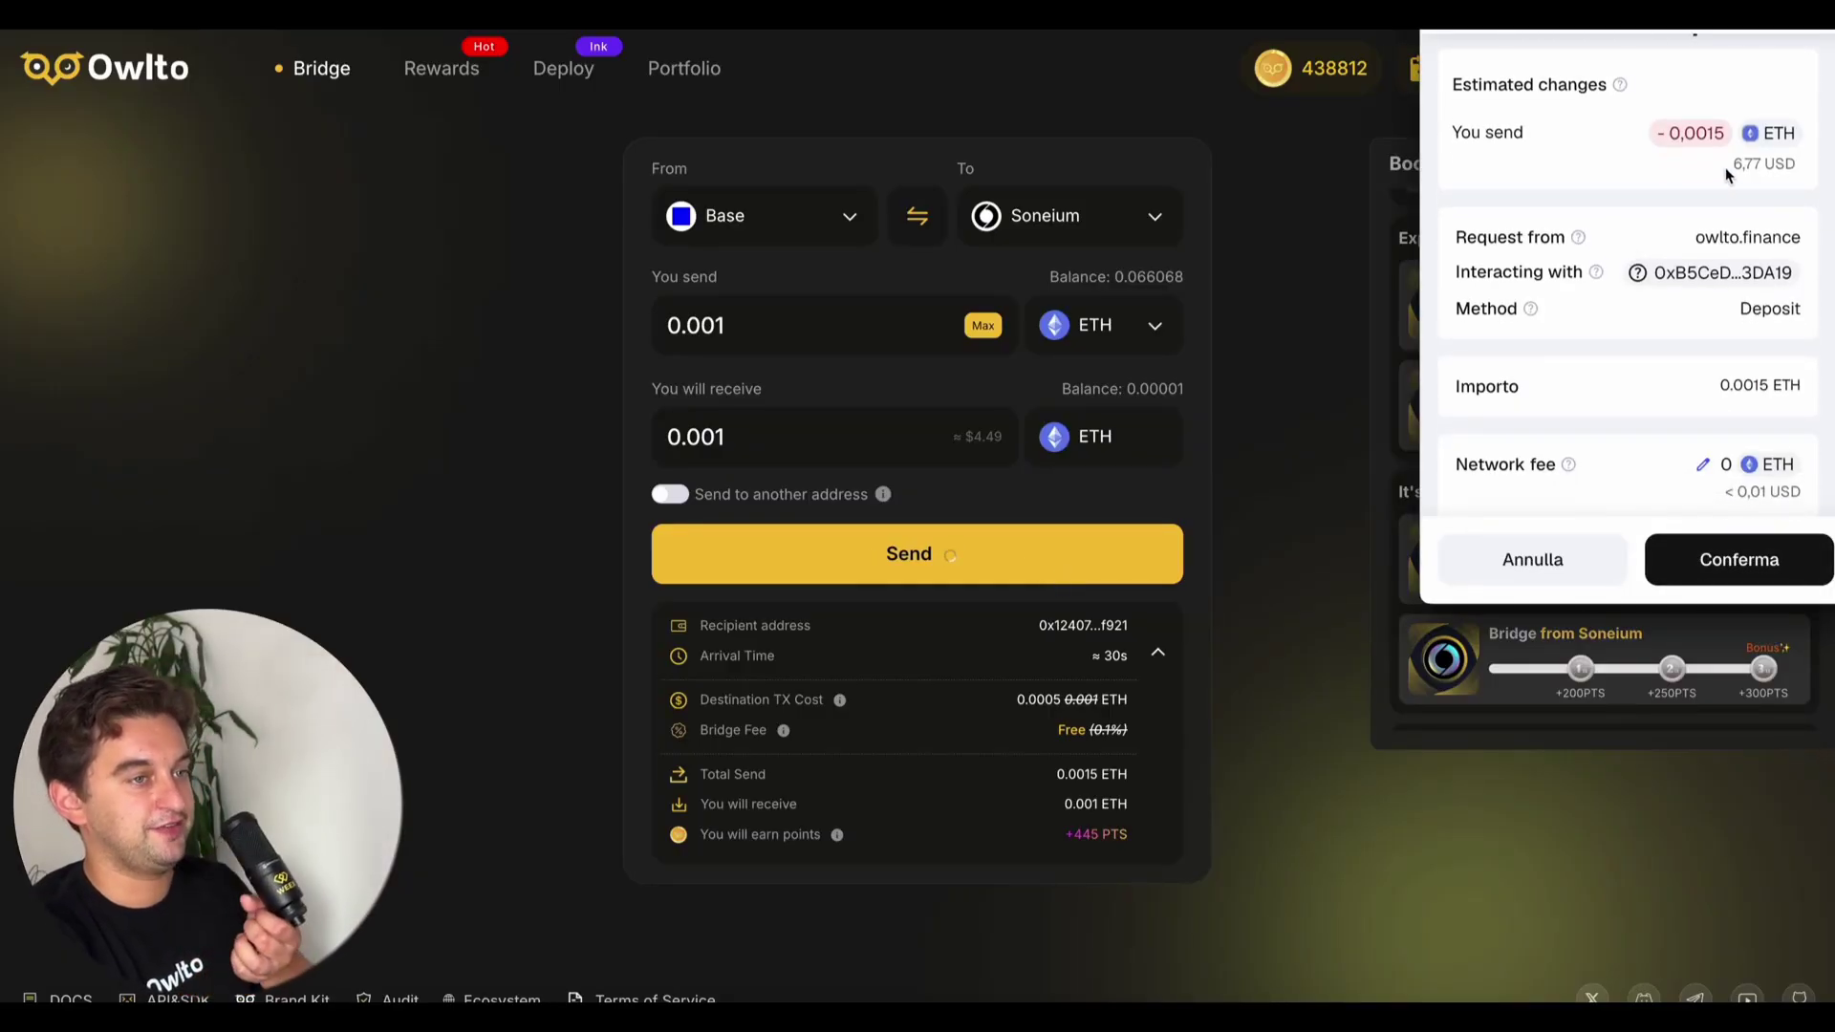
{"action": "scroll", "coordinate": [1737, 491], "scroll_direction": "down", "scroll_amount": 5}
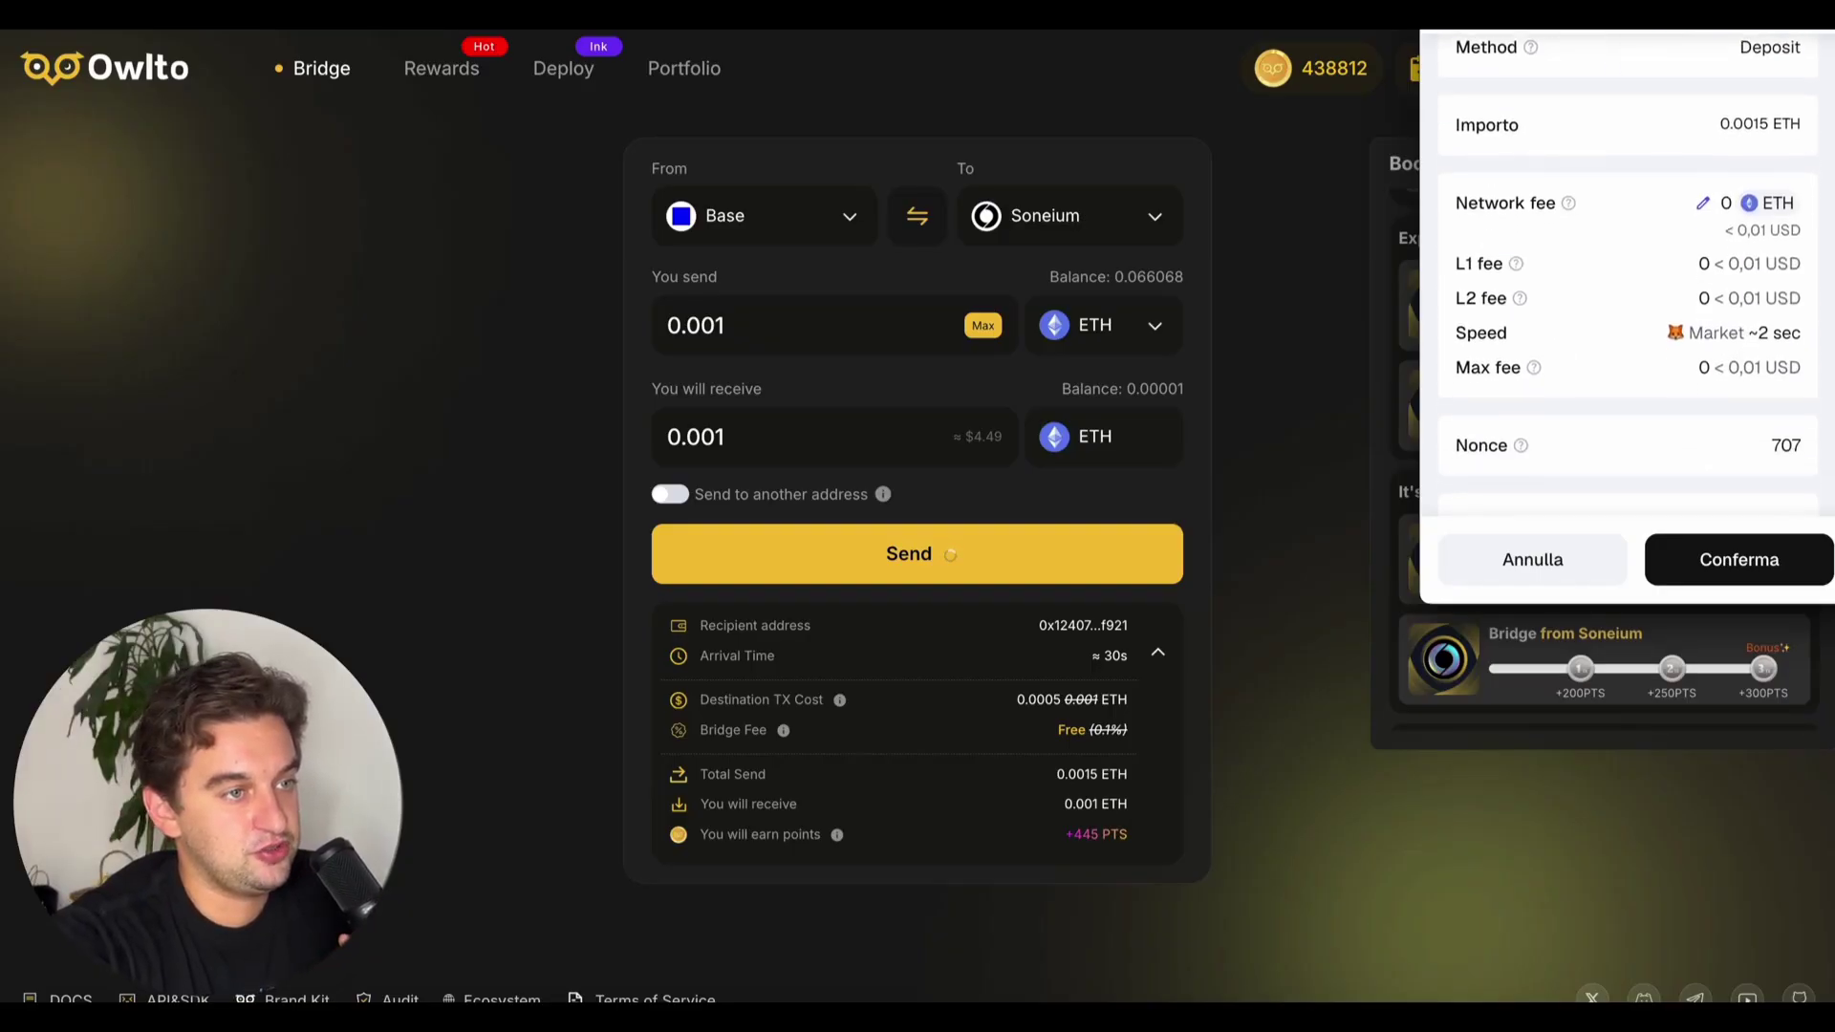
{"action": "left_click", "coordinate": [1759, 560]}
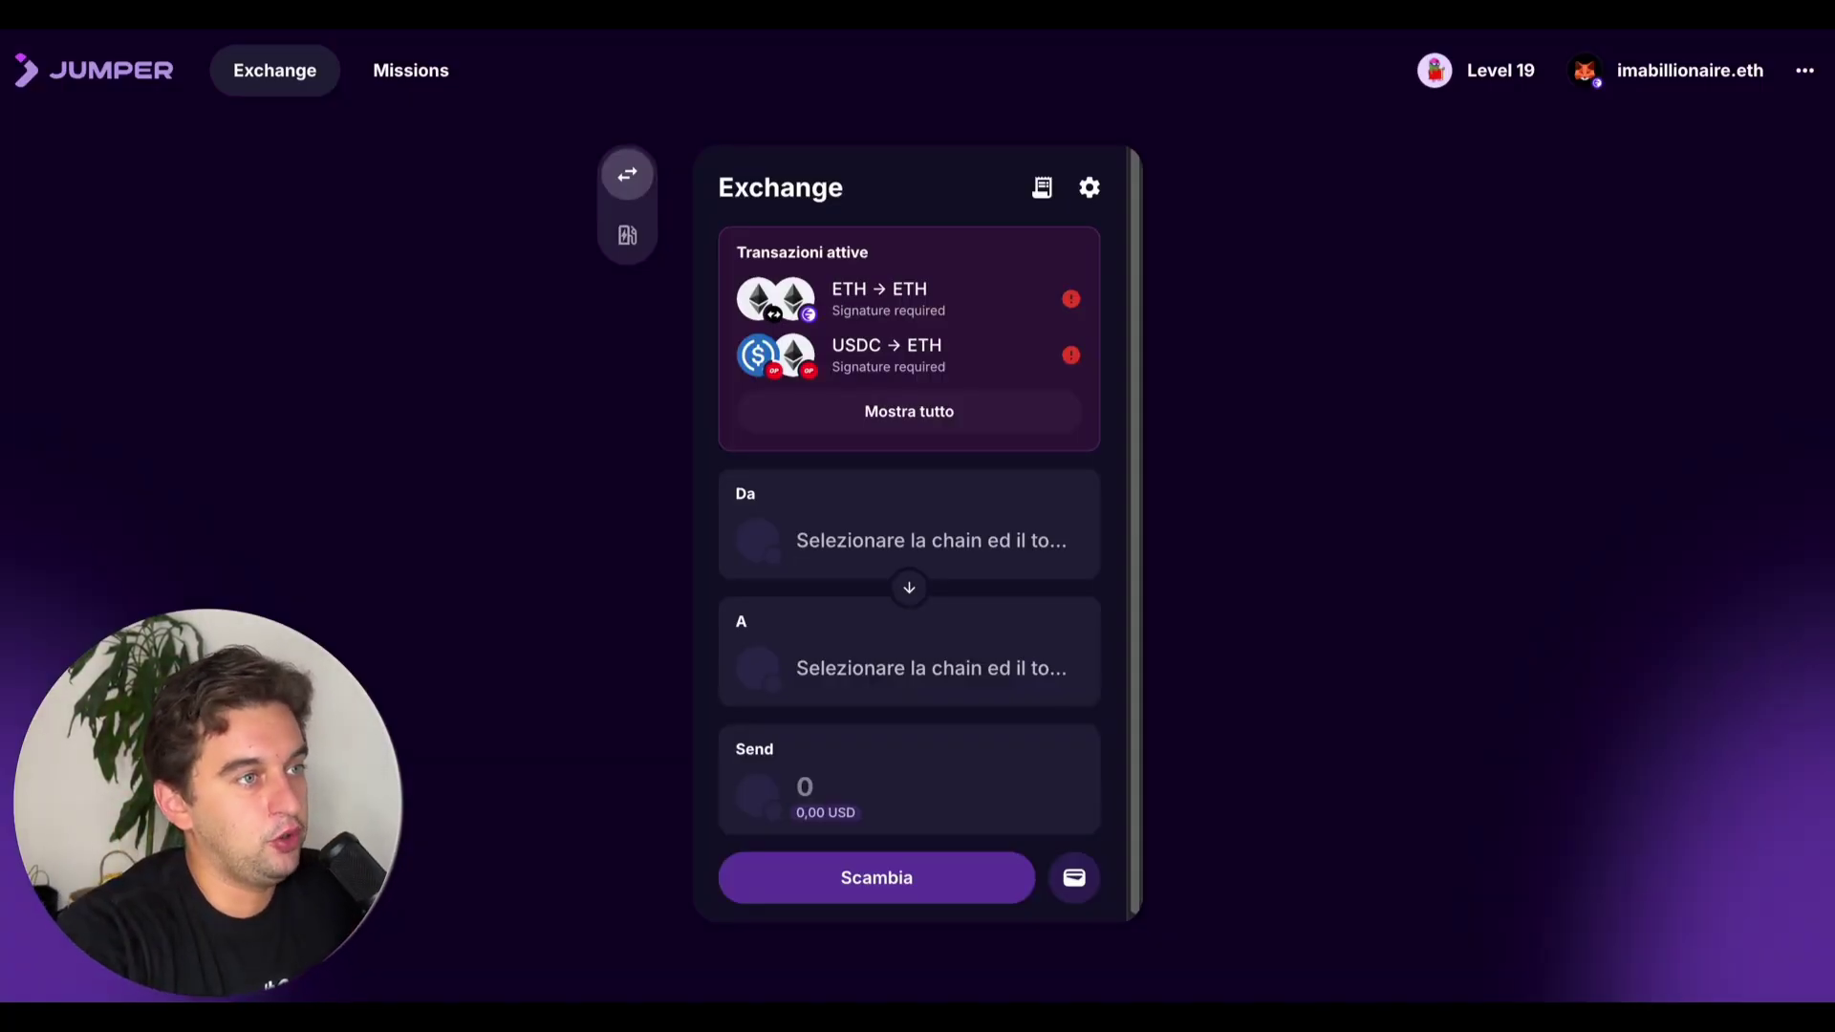
After viewing the level profile, set ETH on Base as the token to send
{"action": "left_click", "coordinate": [1505, 59]}
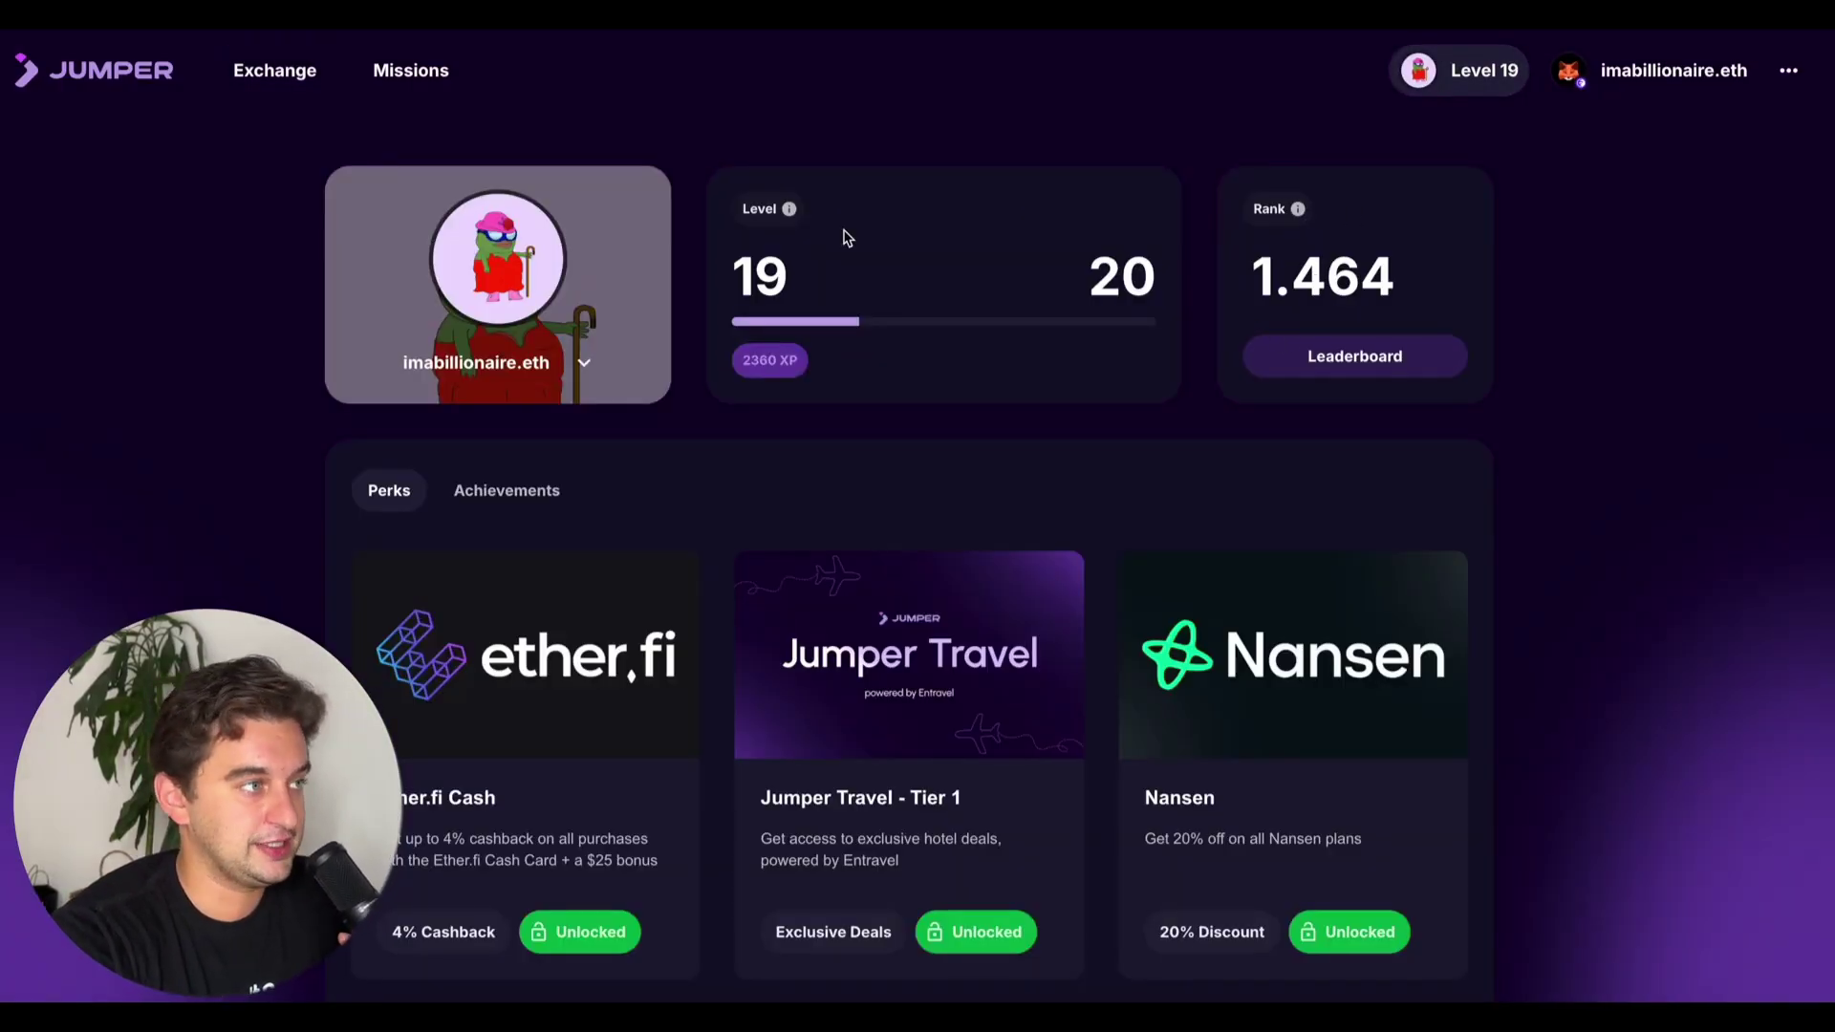
{"action": "left_click", "coordinate": [314, 78]}
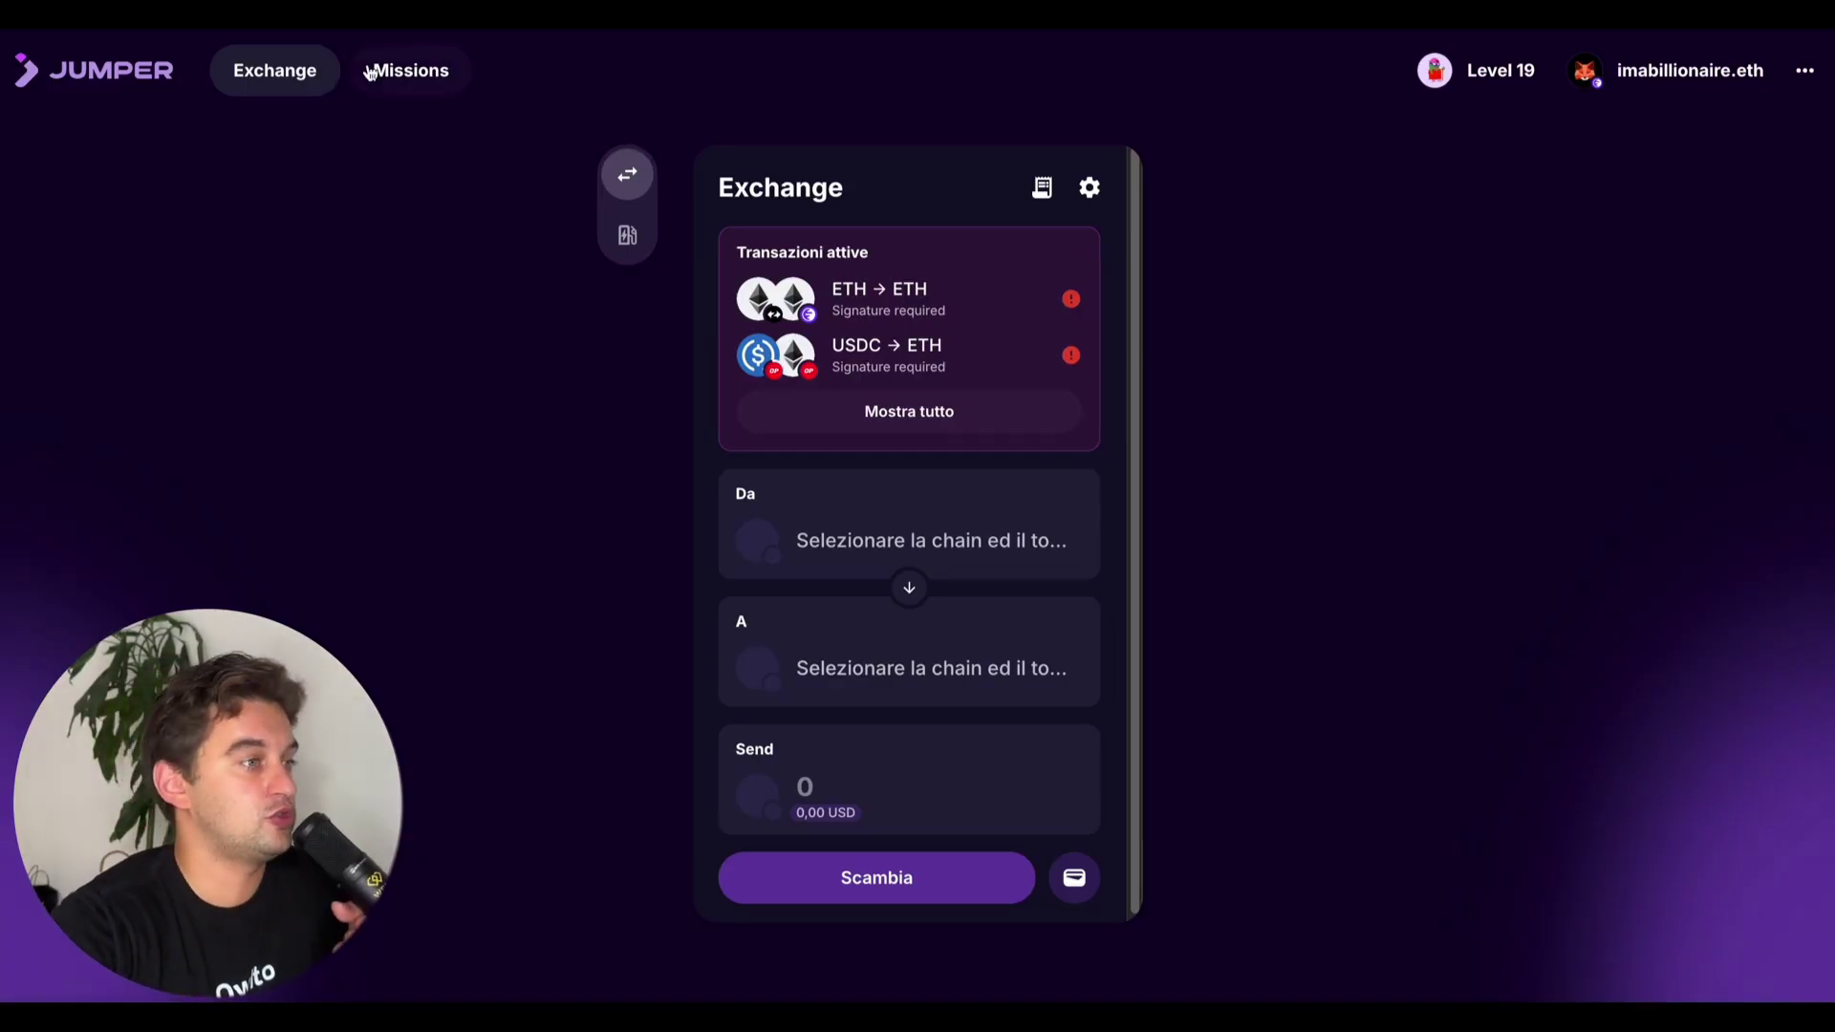
{"action": "left_click", "coordinate": [886, 542]}
{"action": "scroll", "coordinate": [1077, 365], "scroll_direction": "up", "scroll_amount": 10}
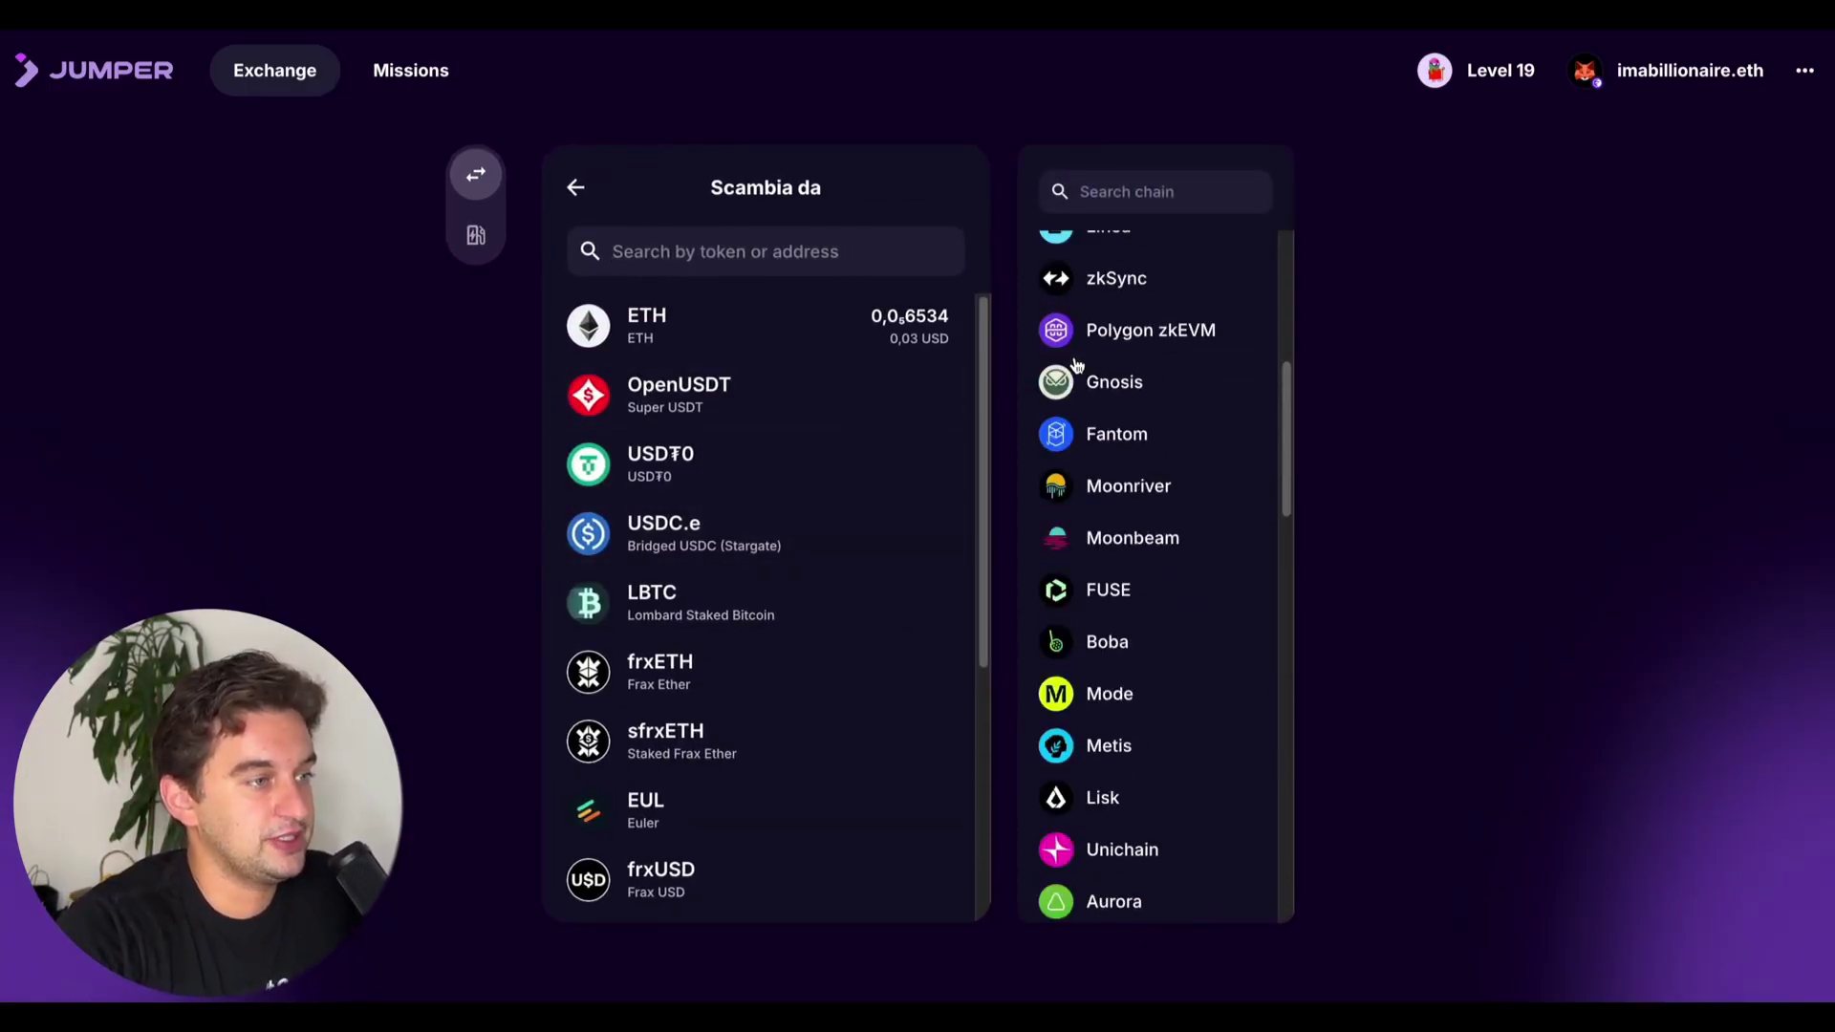
{"action": "scroll", "coordinate": [1078, 365], "scroll_direction": "up", "scroll_amount": 5}
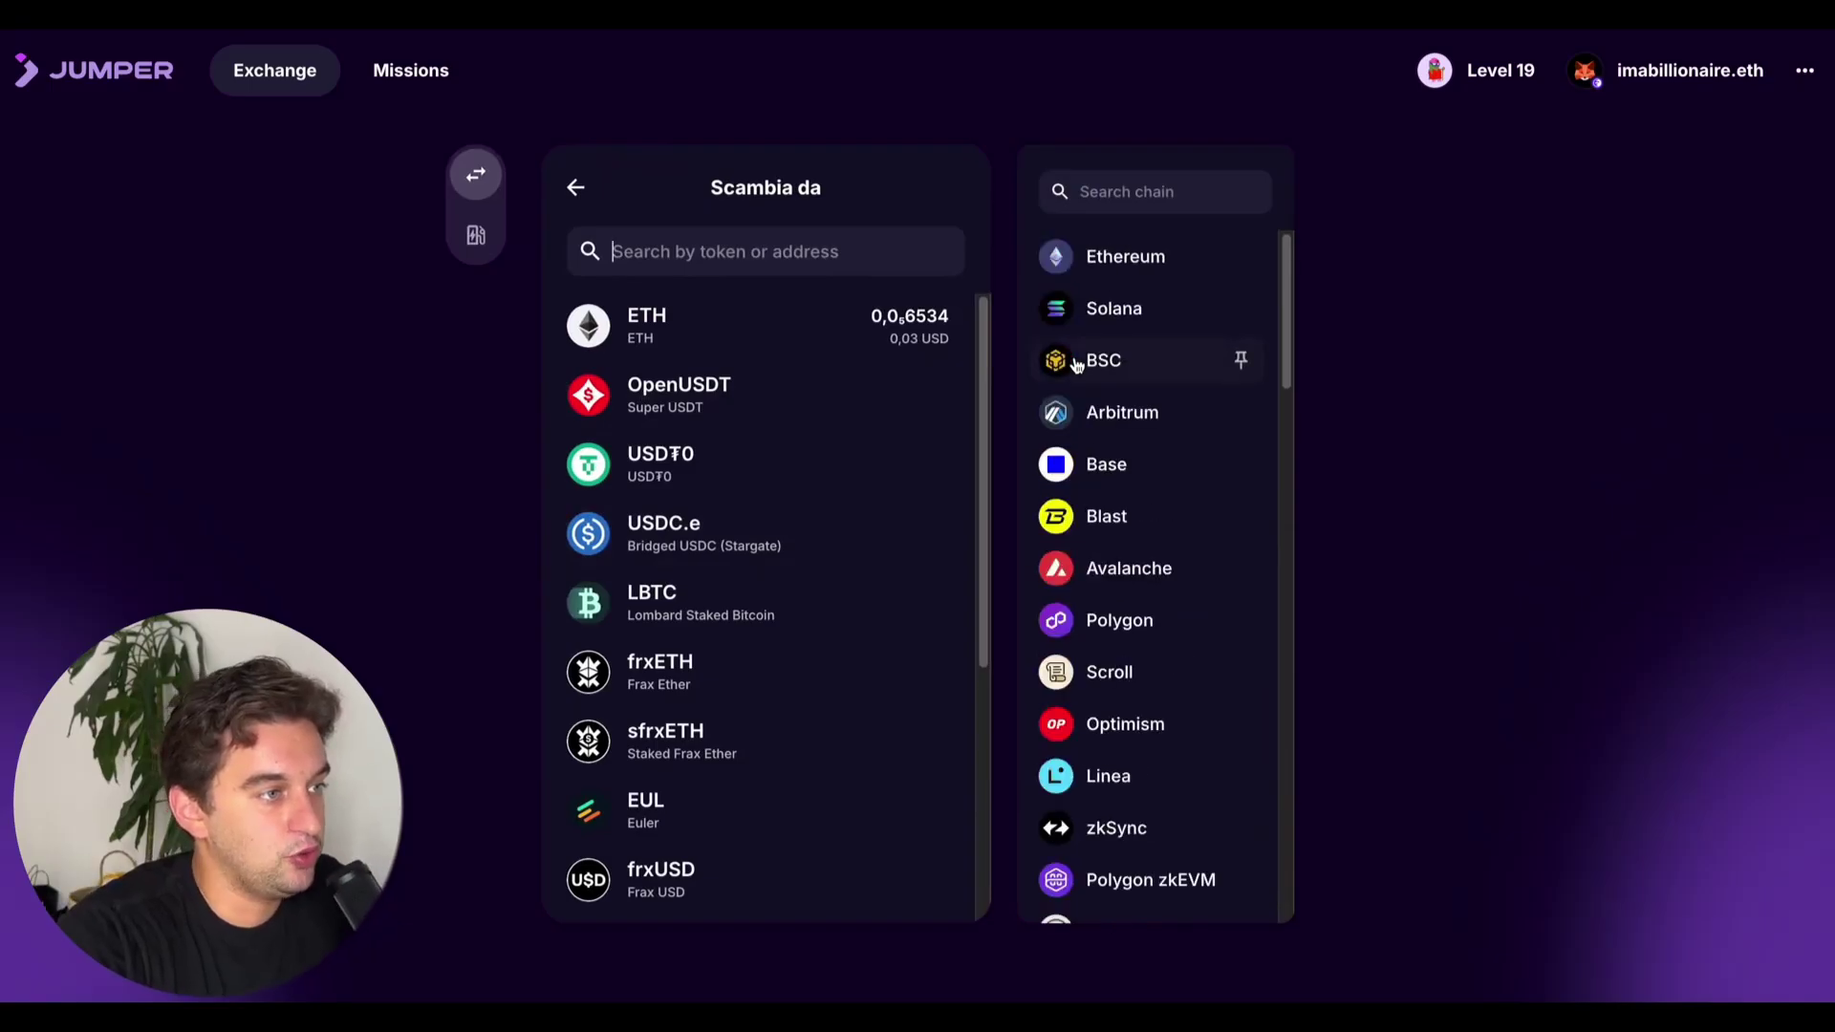
{"action": "left_click", "coordinate": [1130, 475]}
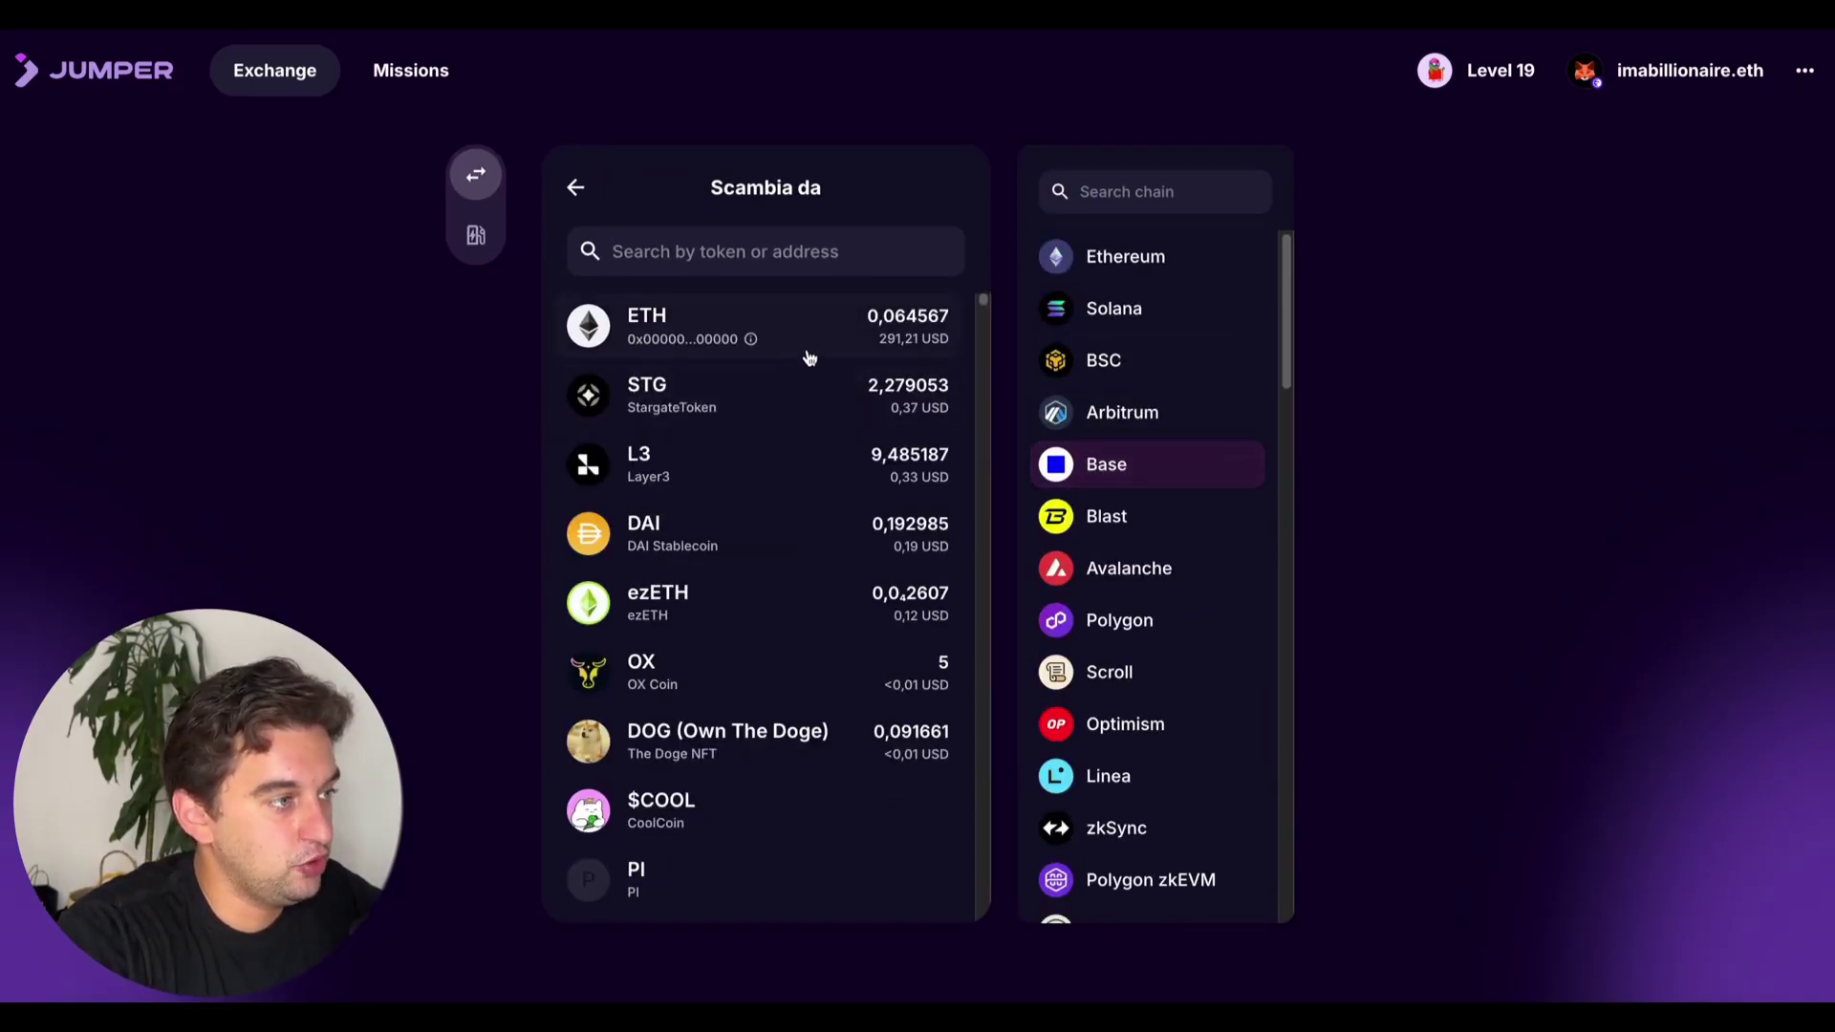
{"action": "left_click", "coordinate": [847, 332]}
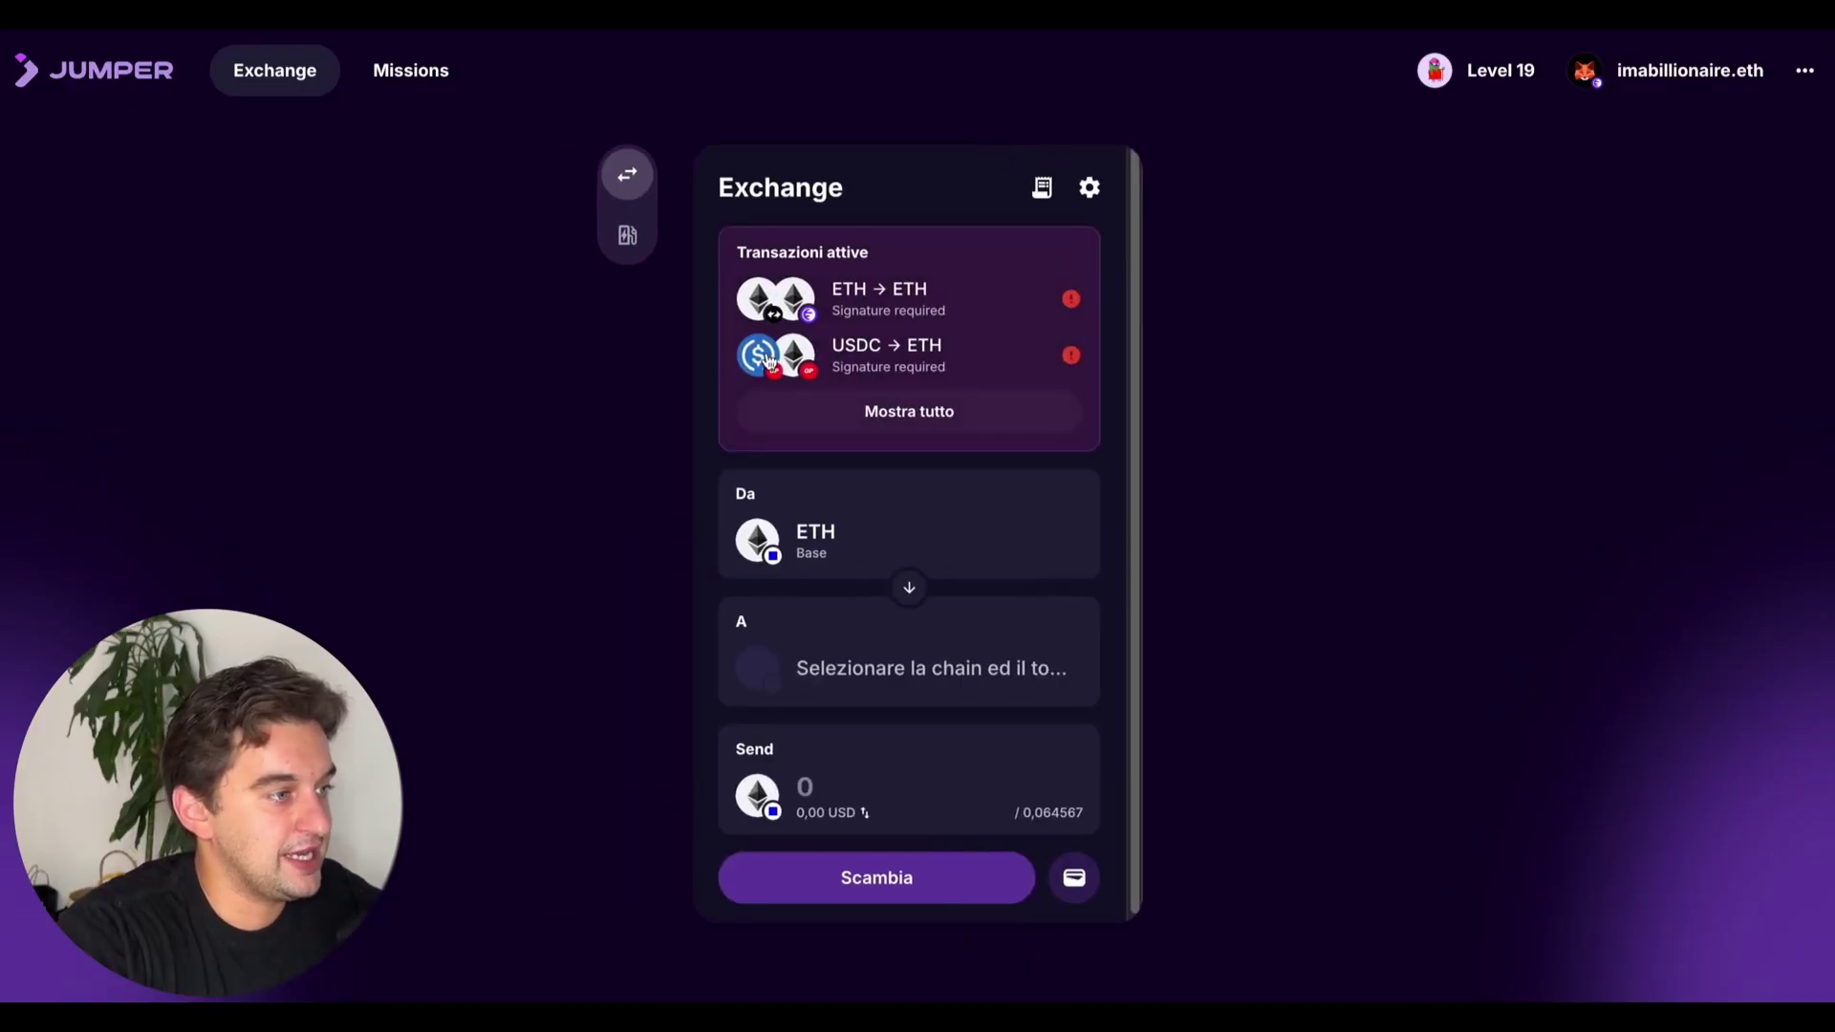
Choose USDC on Base as the token to receive, send 50% of the ETH, and review the quote
{"action": "left_click", "coordinate": [909, 674]}
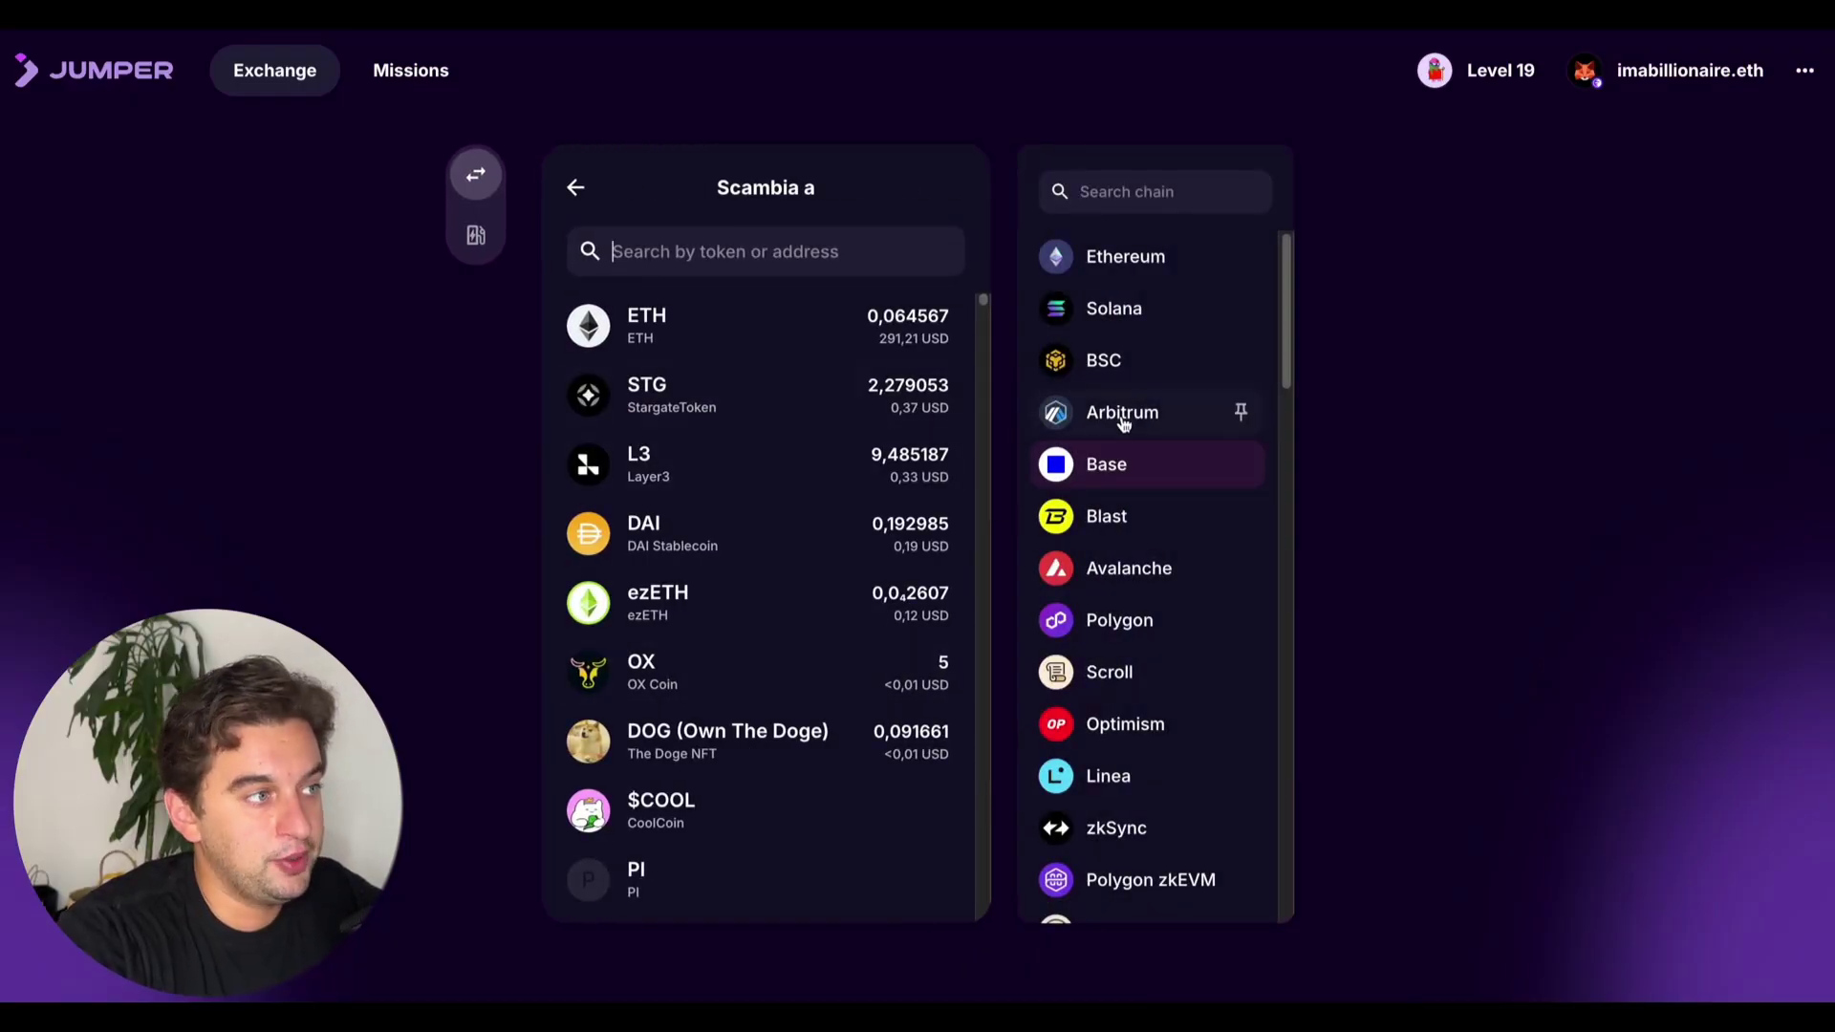
{"action": "left_click", "coordinate": [759, 272]}
{"action": "type", "text": "usdc"}
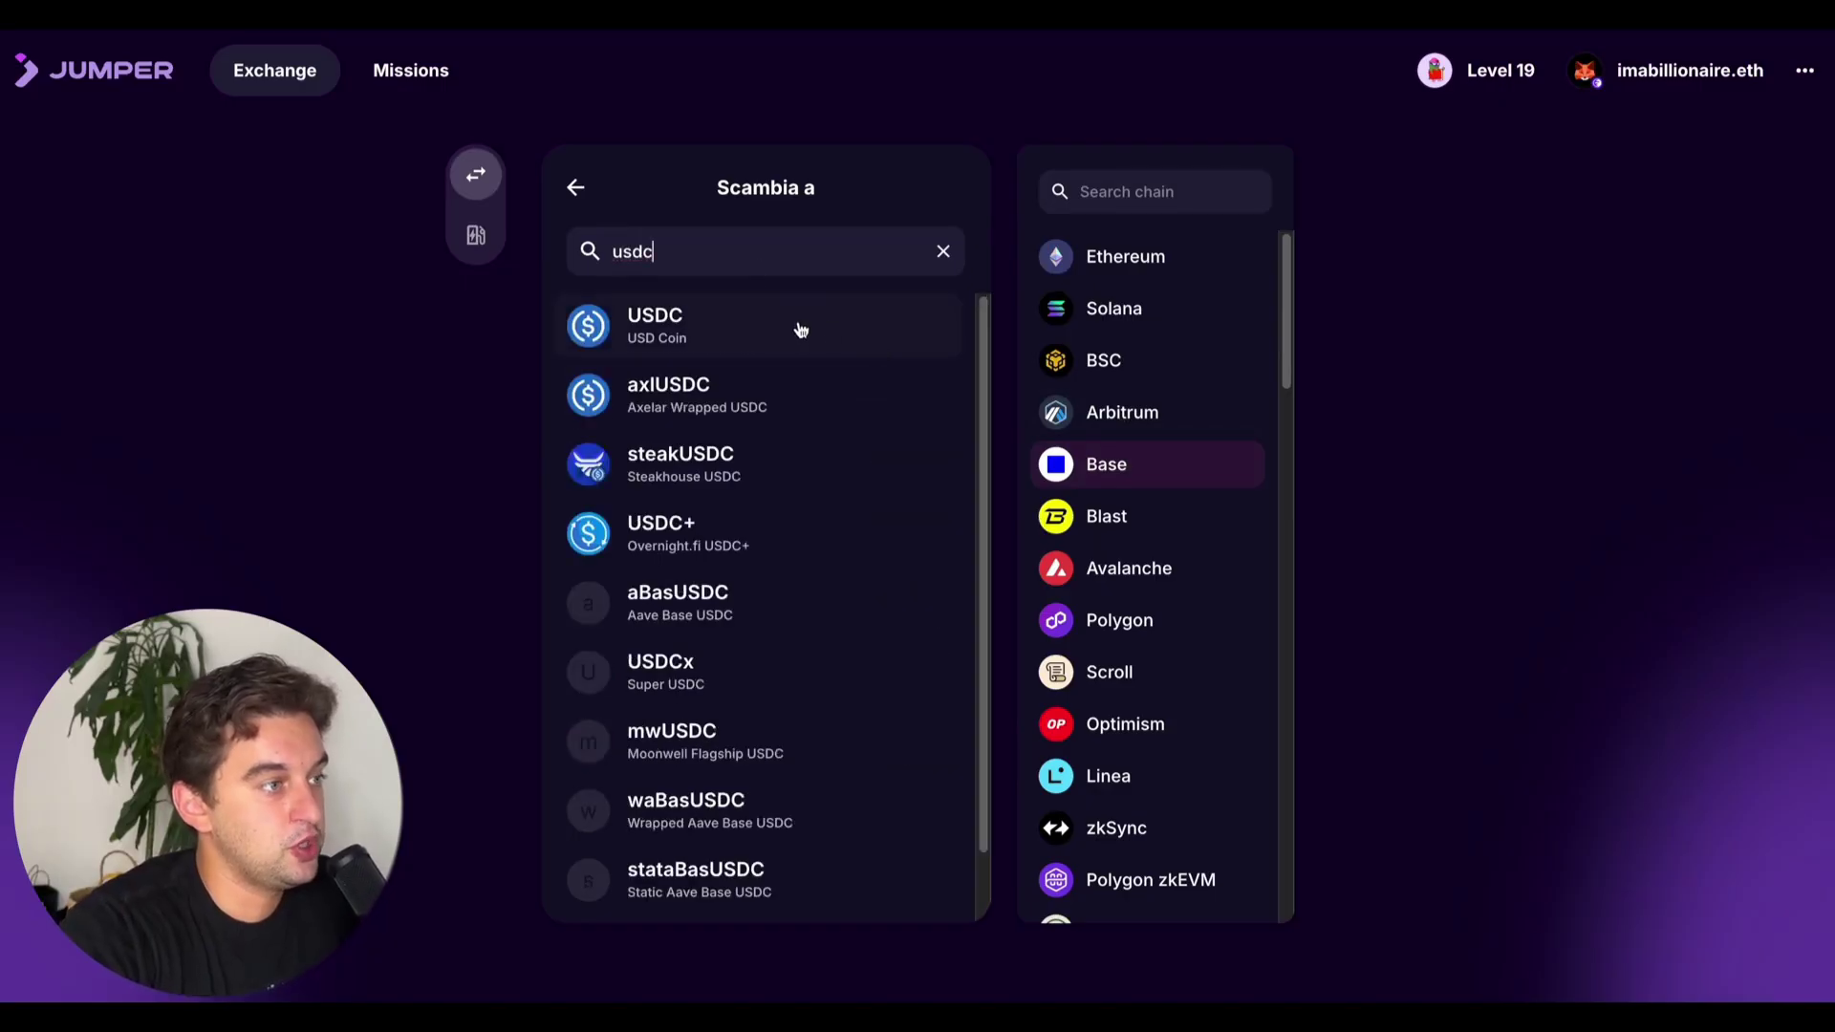
{"action": "left_click", "coordinate": [801, 329]}
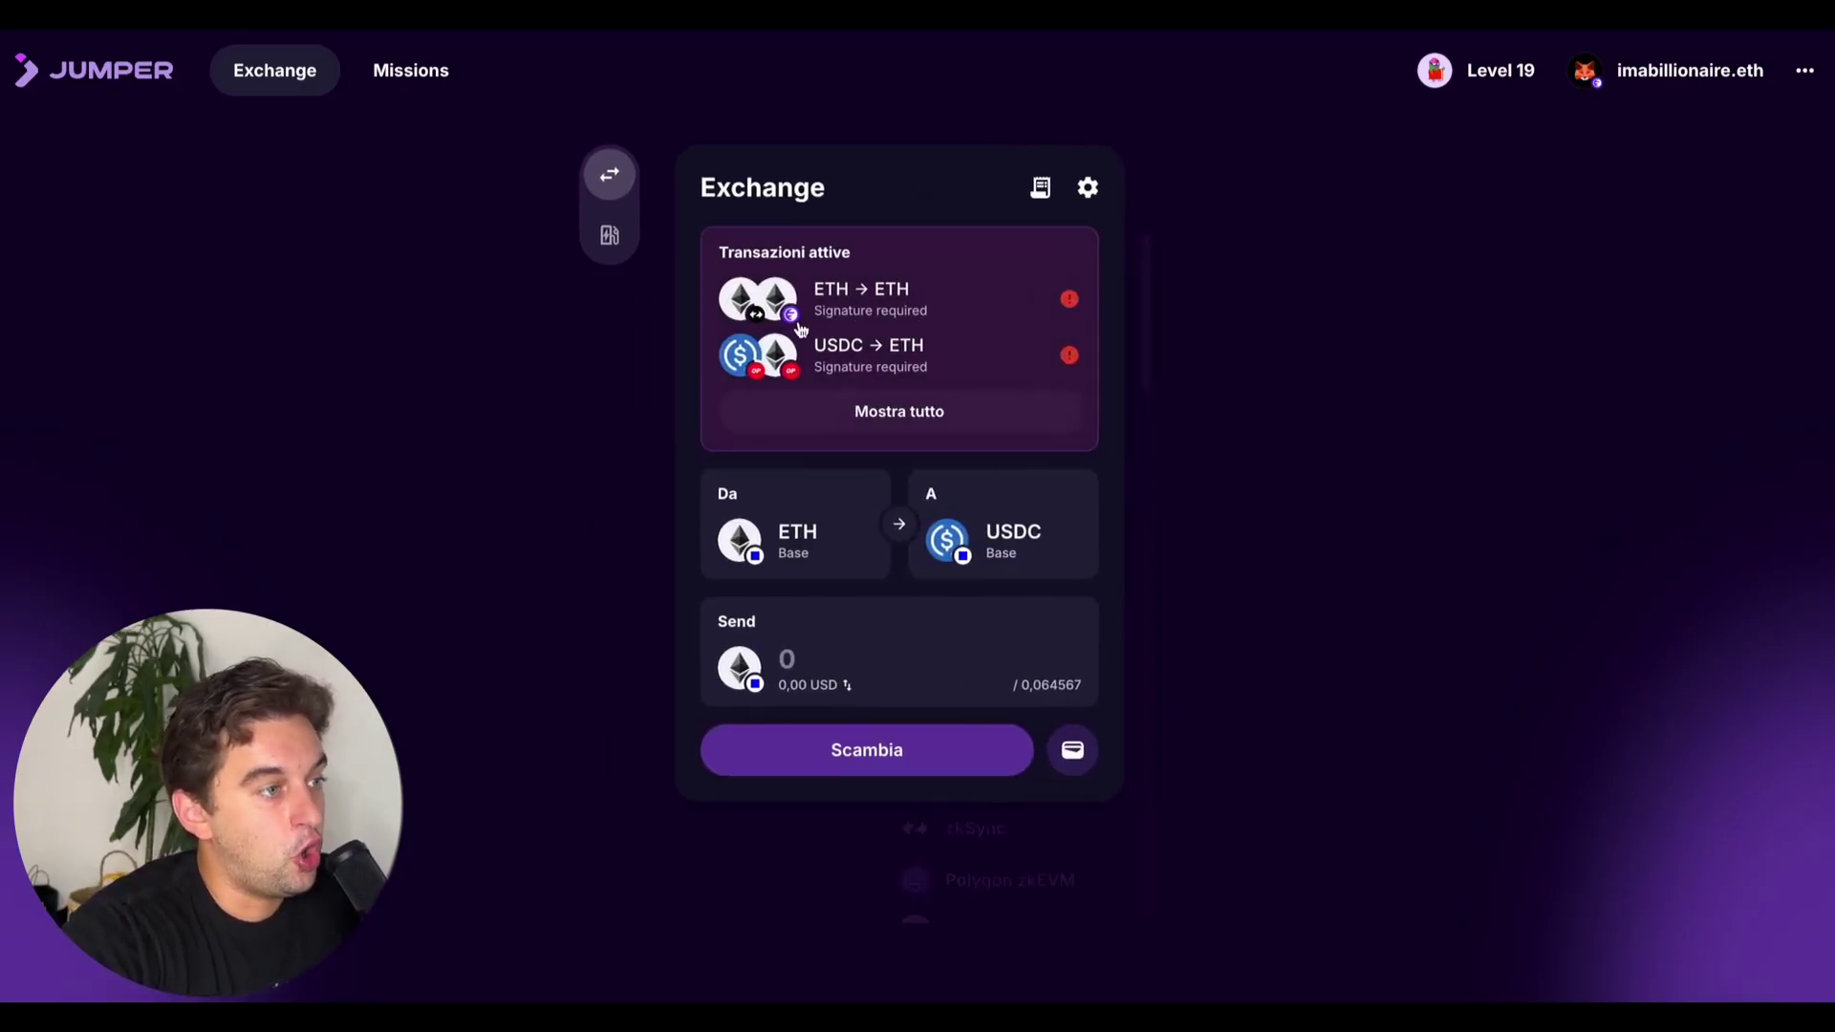
{"action": "left_click", "coordinate": [967, 626]}
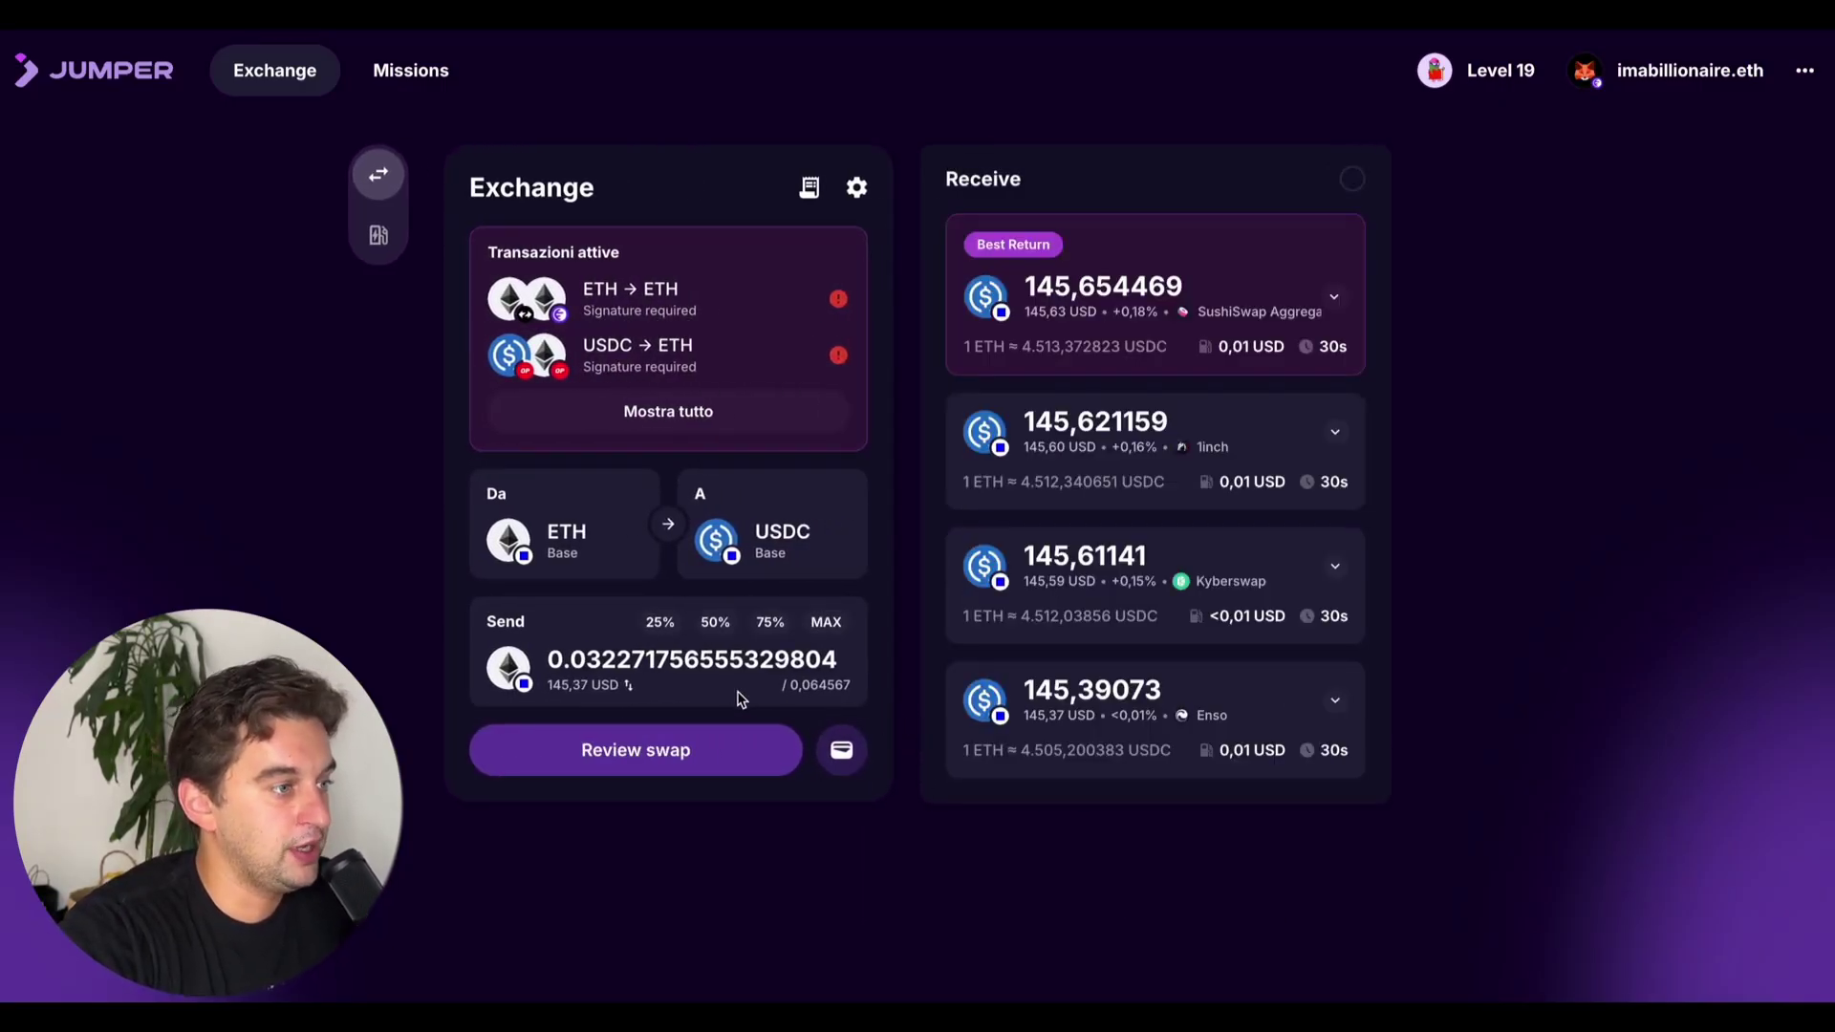
{"action": "left_click", "coordinate": [717, 749]}
Start the 0.032271 ETH to USDC swap, confirm it in MetaMask, and finish with Fatto
{"action": "left_click", "coordinate": [811, 601]}
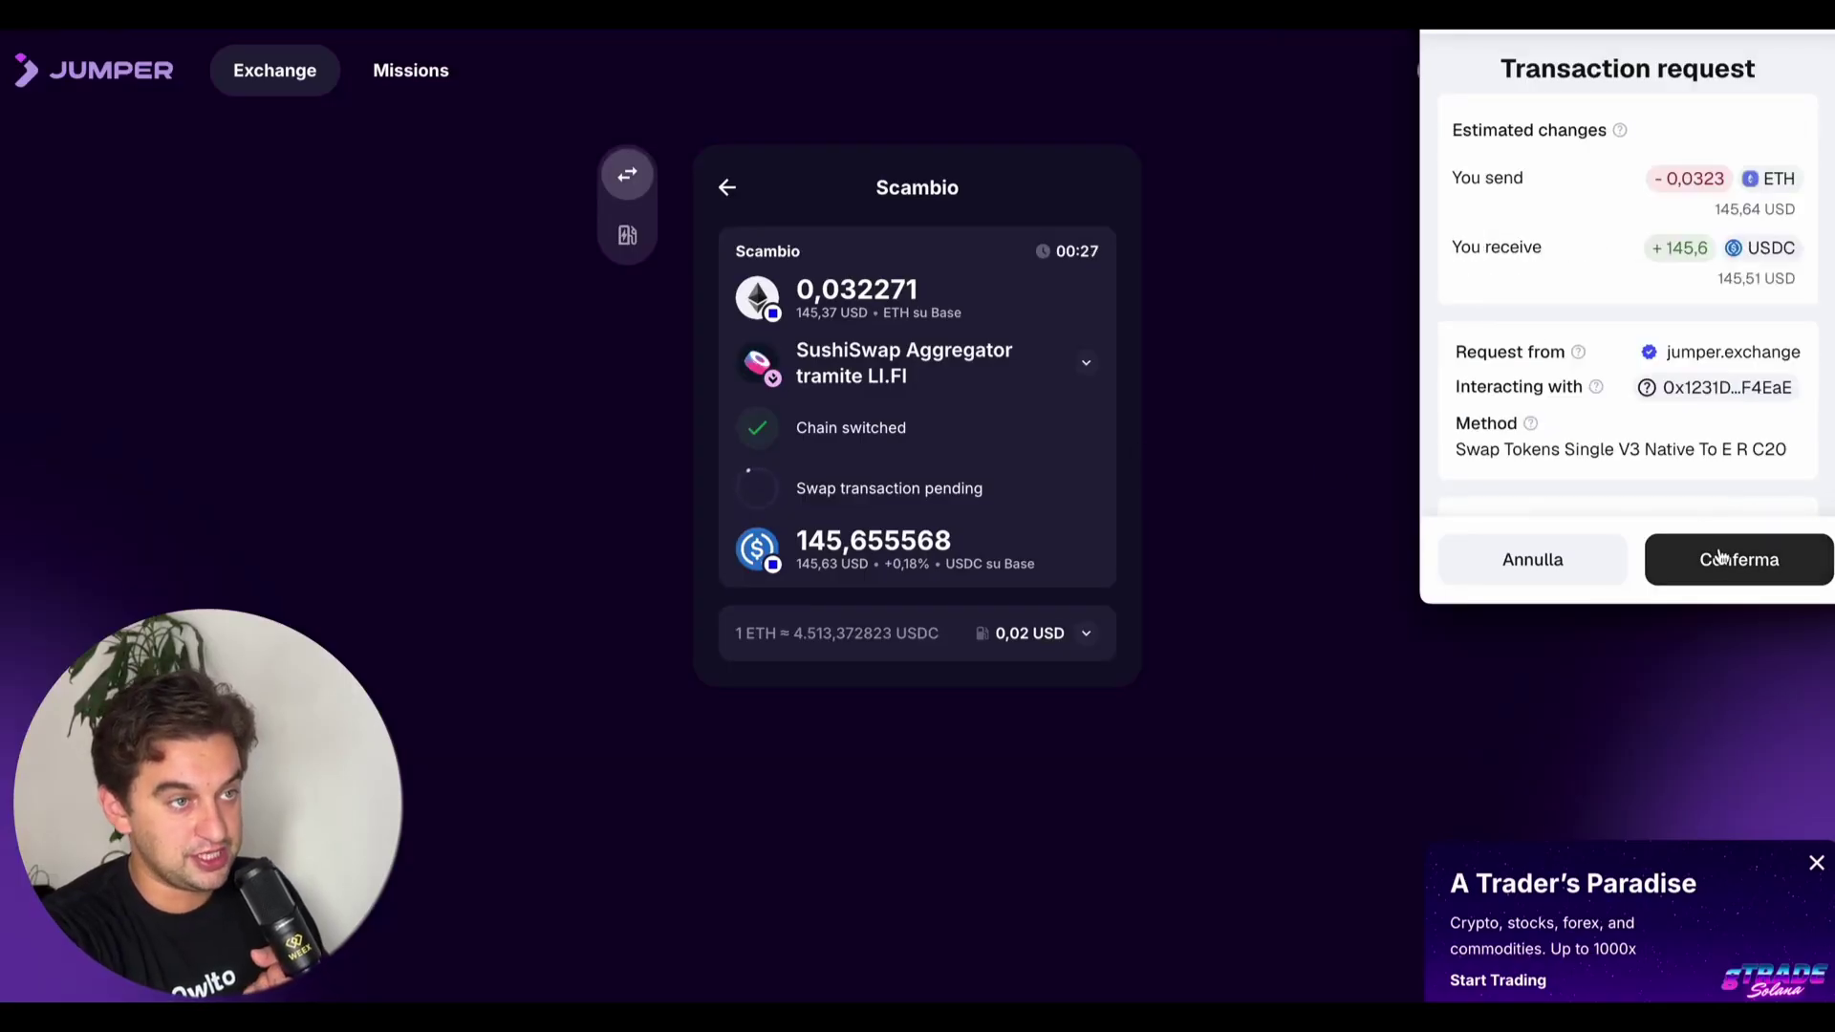
{"action": "left_click", "coordinate": [1723, 560]}
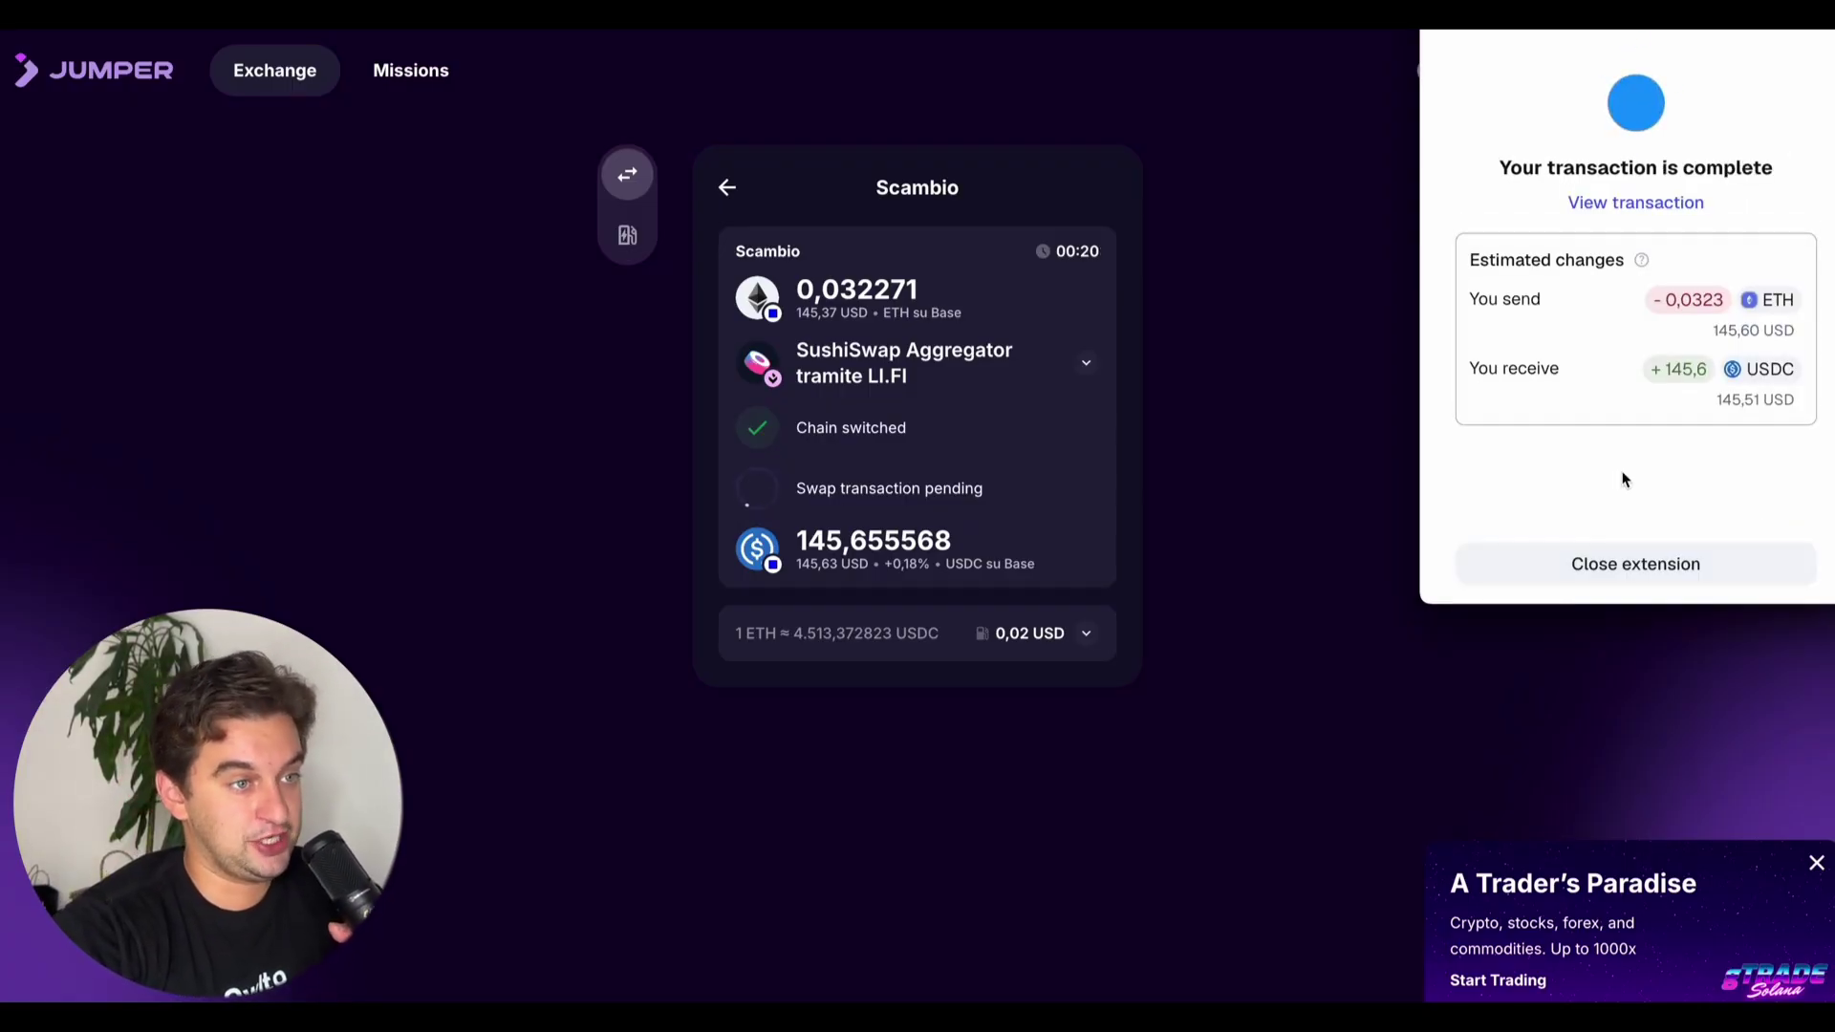
{"action": "left_click", "coordinate": [1679, 565]}
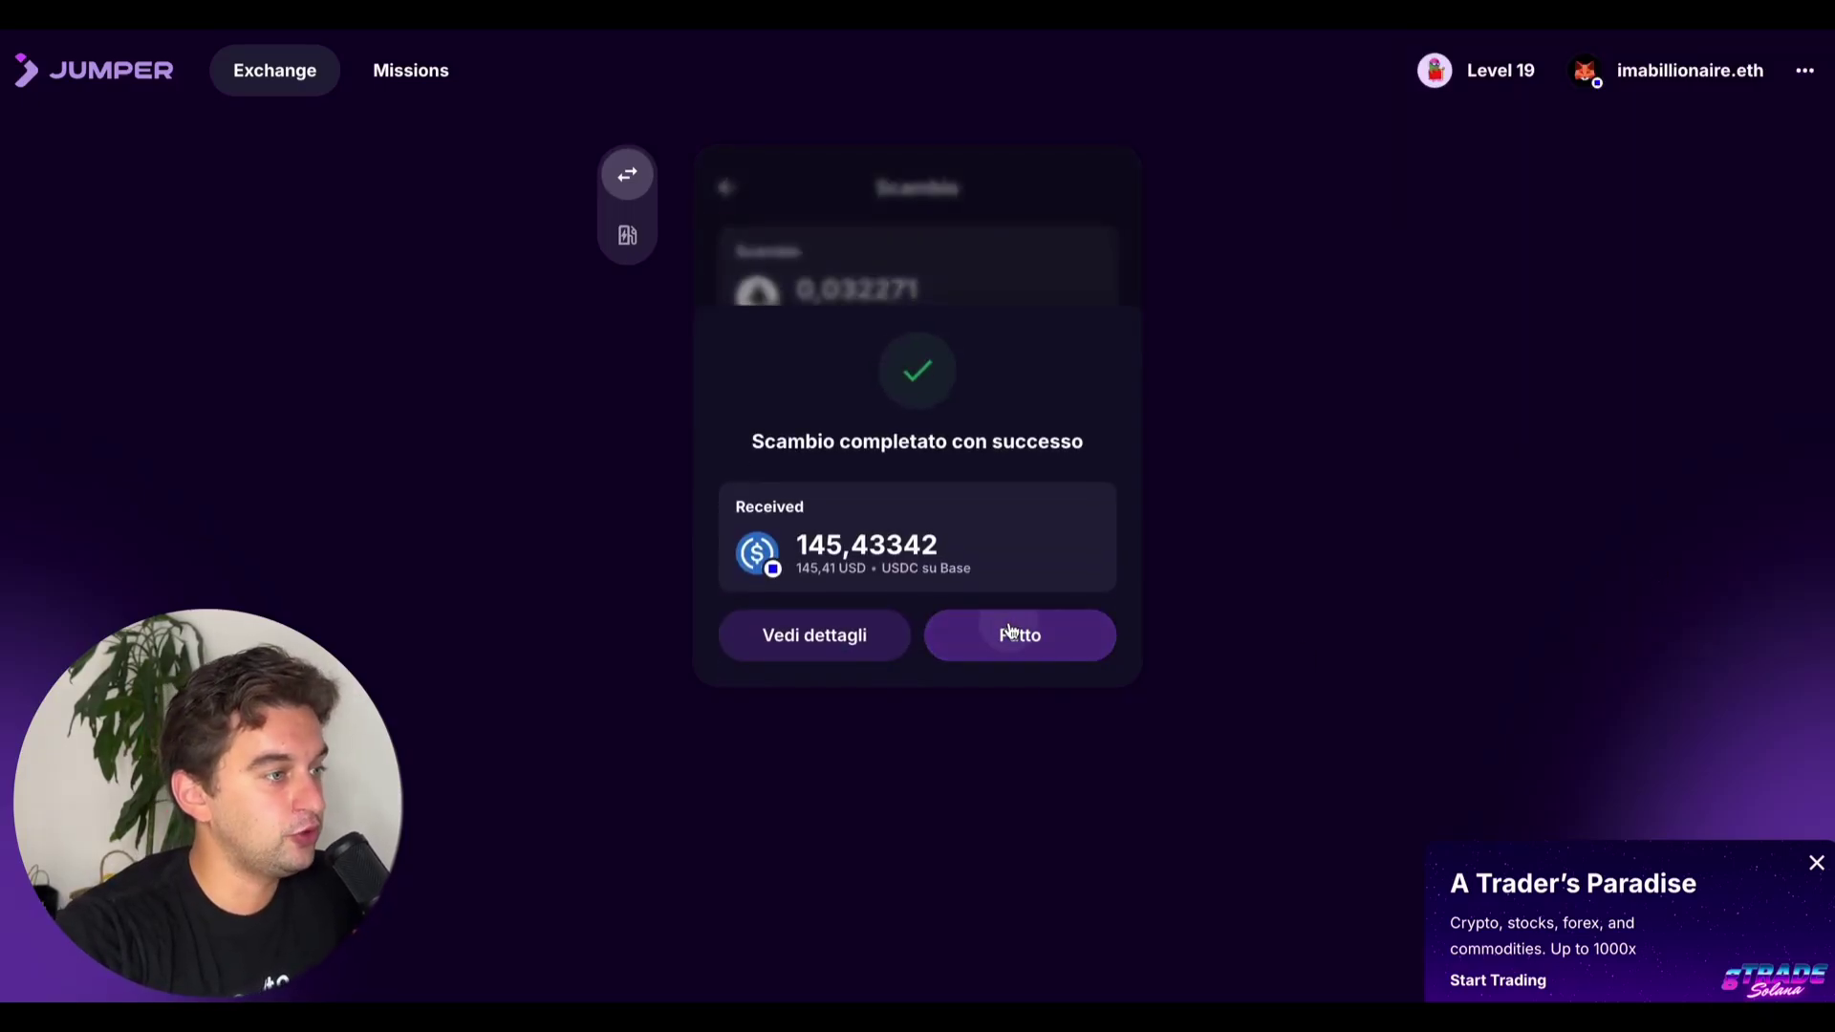
{"action": "left_click", "coordinate": [1013, 634]}
Flip to a MAX USDC-to-ETH swap and start it, then reject the first wallet request
{"action": "left_click", "coordinate": [919, 528]}
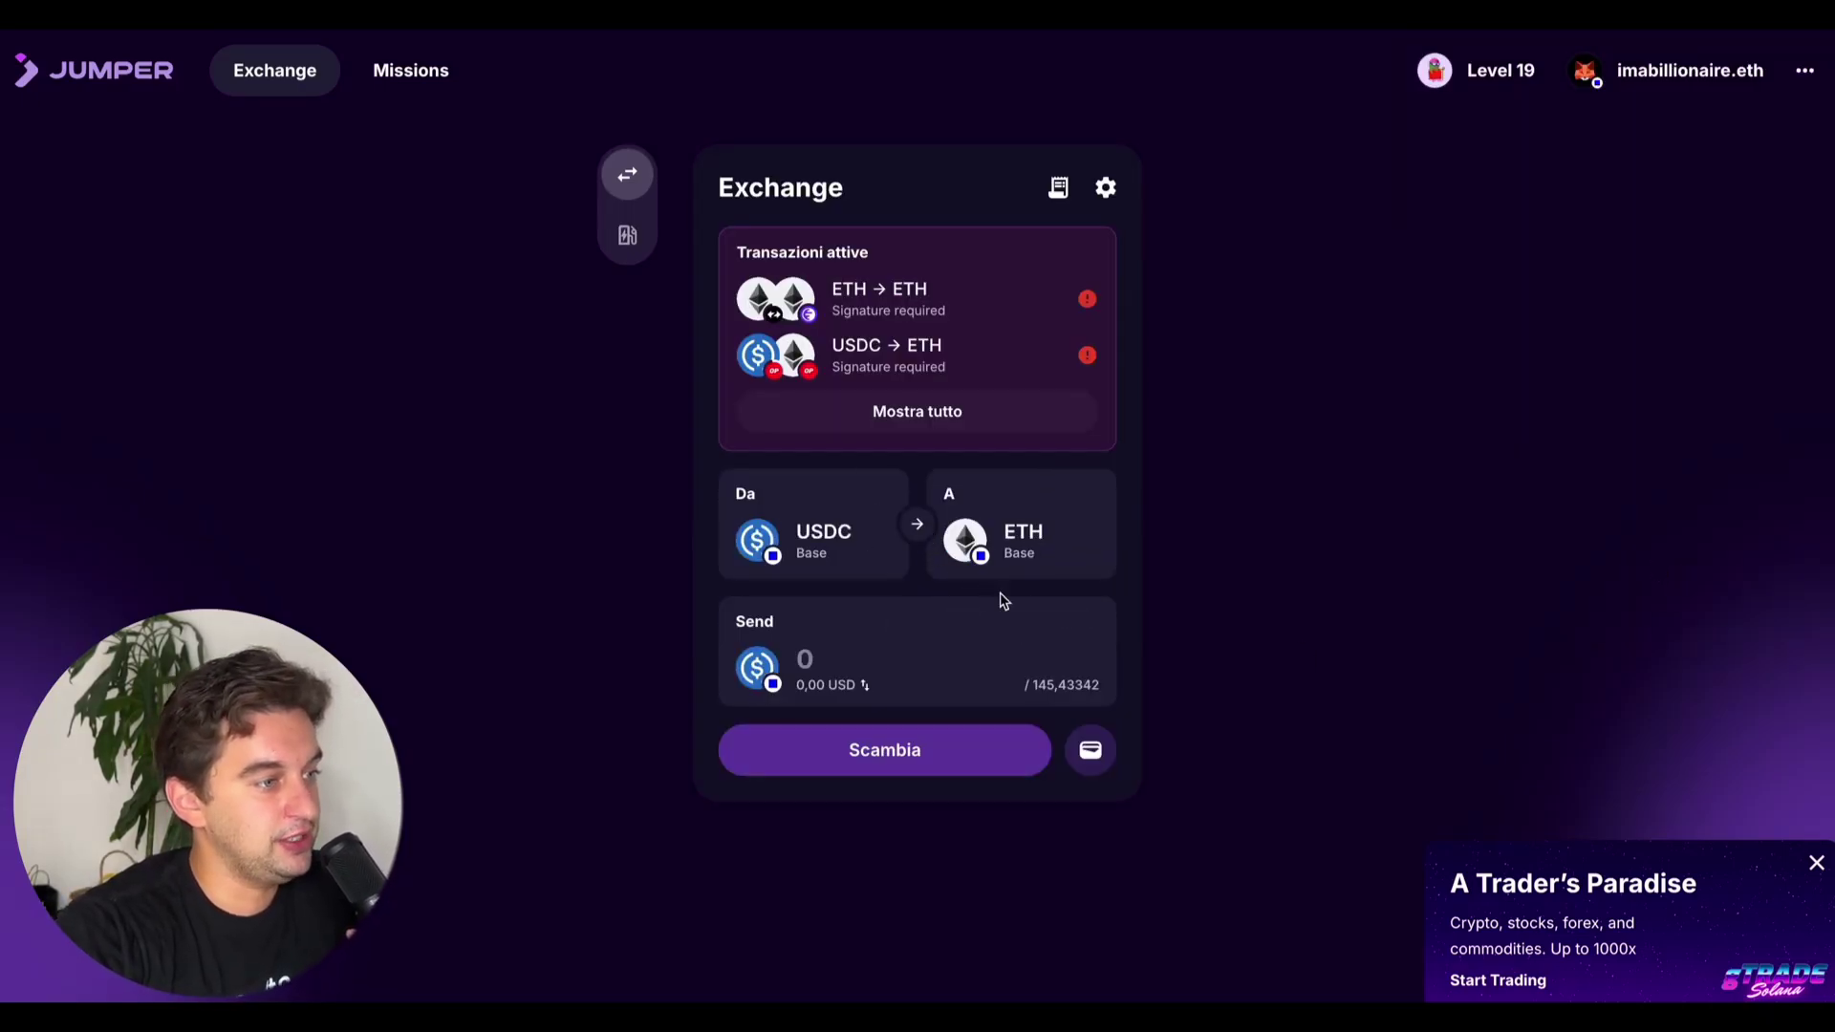
{"action": "left_click", "coordinate": [1075, 624]}
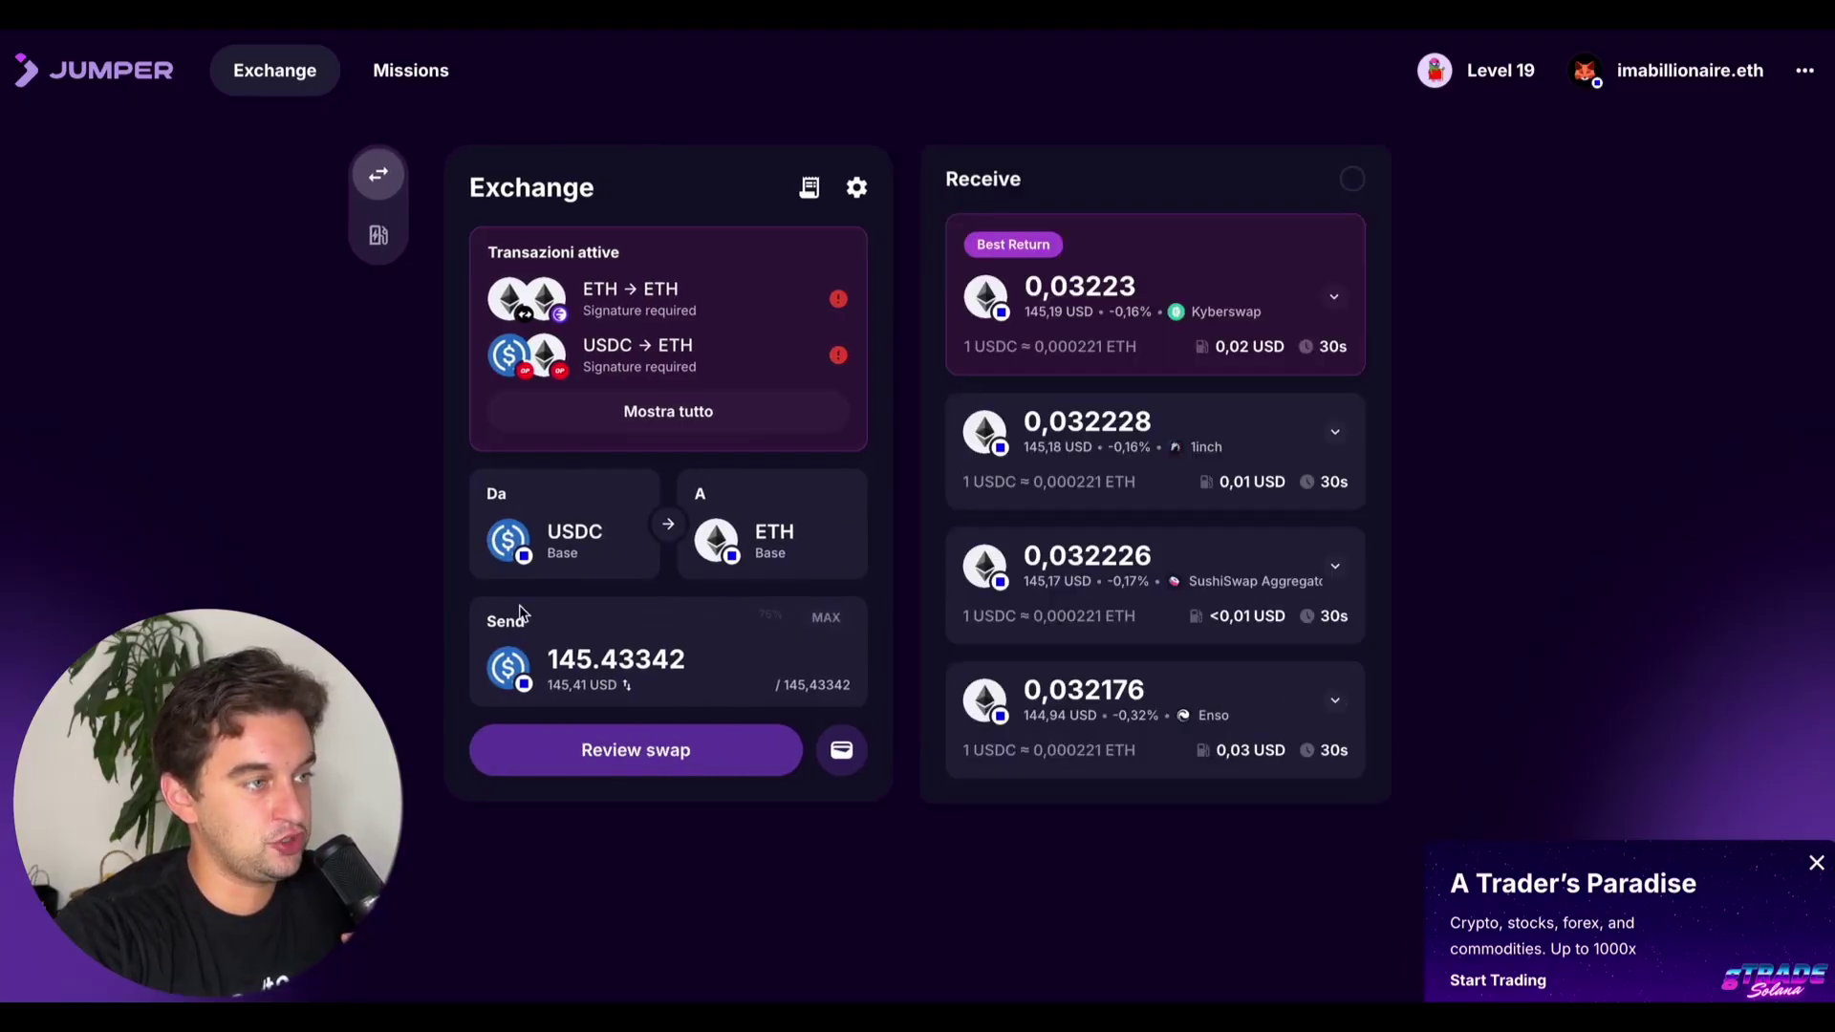
{"action": "left_click", "coordinate": [729, 752]}
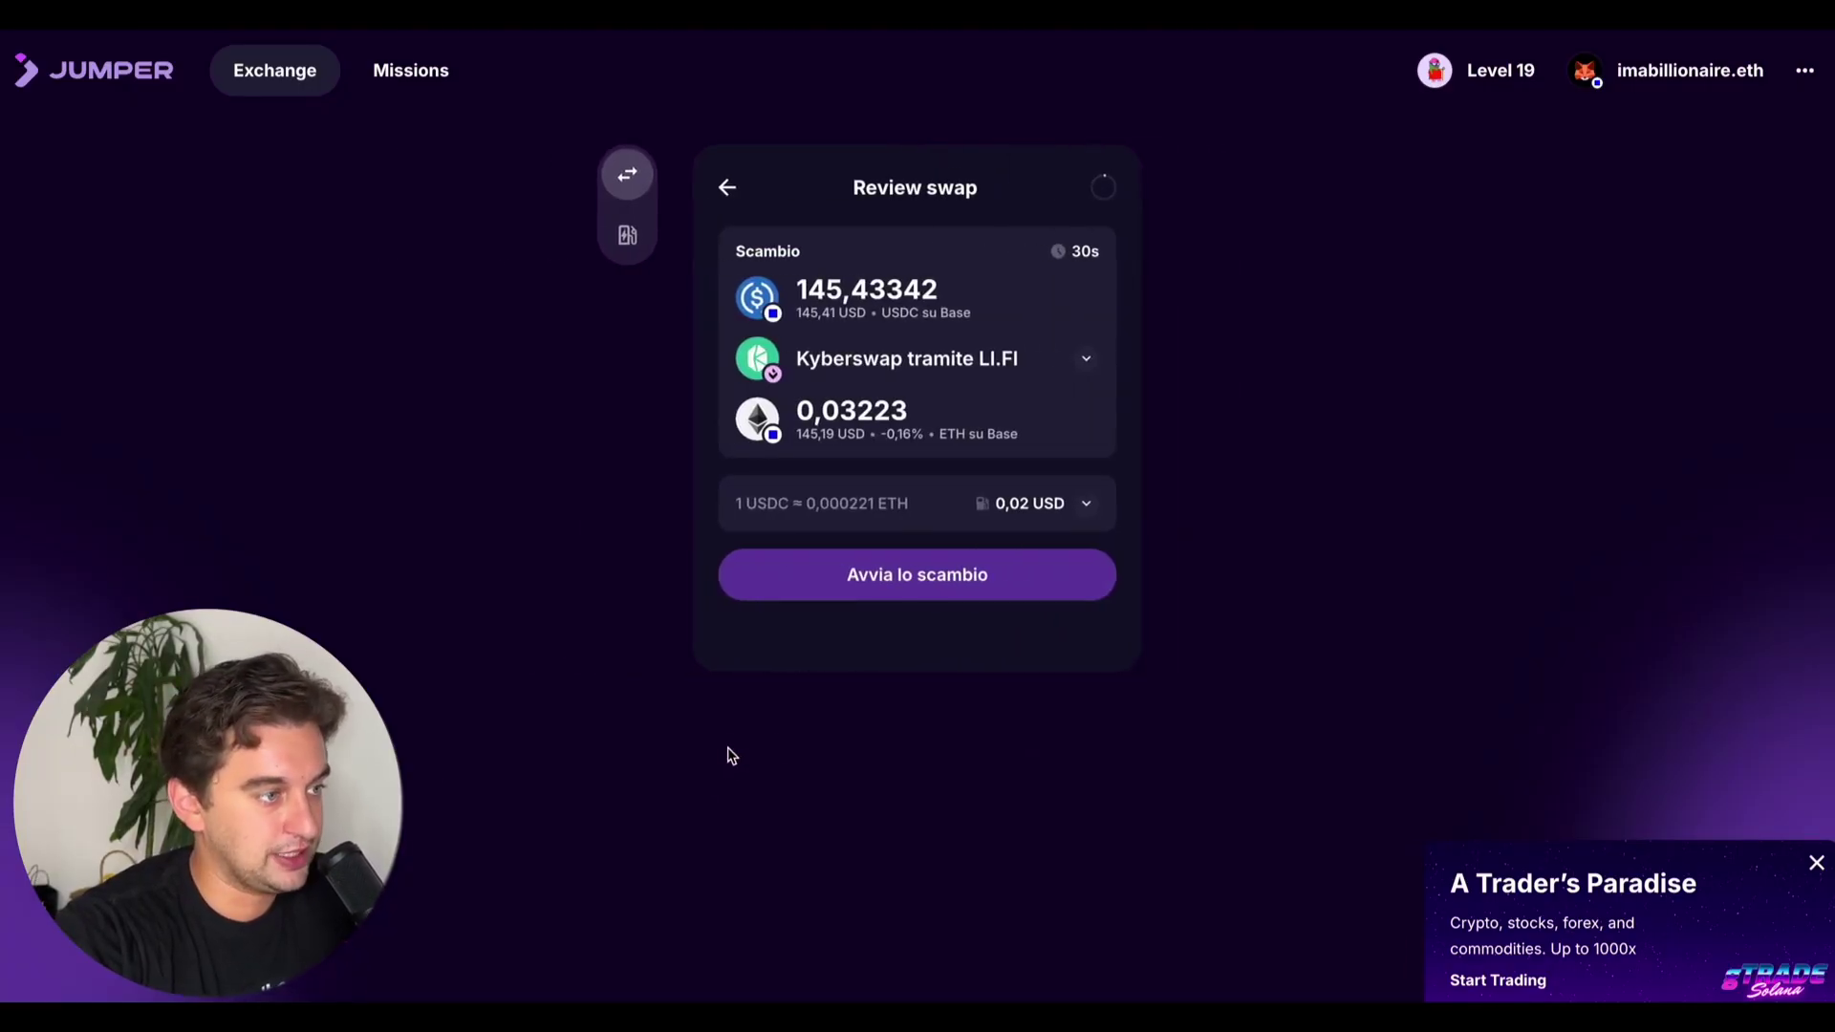
{"action": "left_click", "coordinate": [927, 576]}
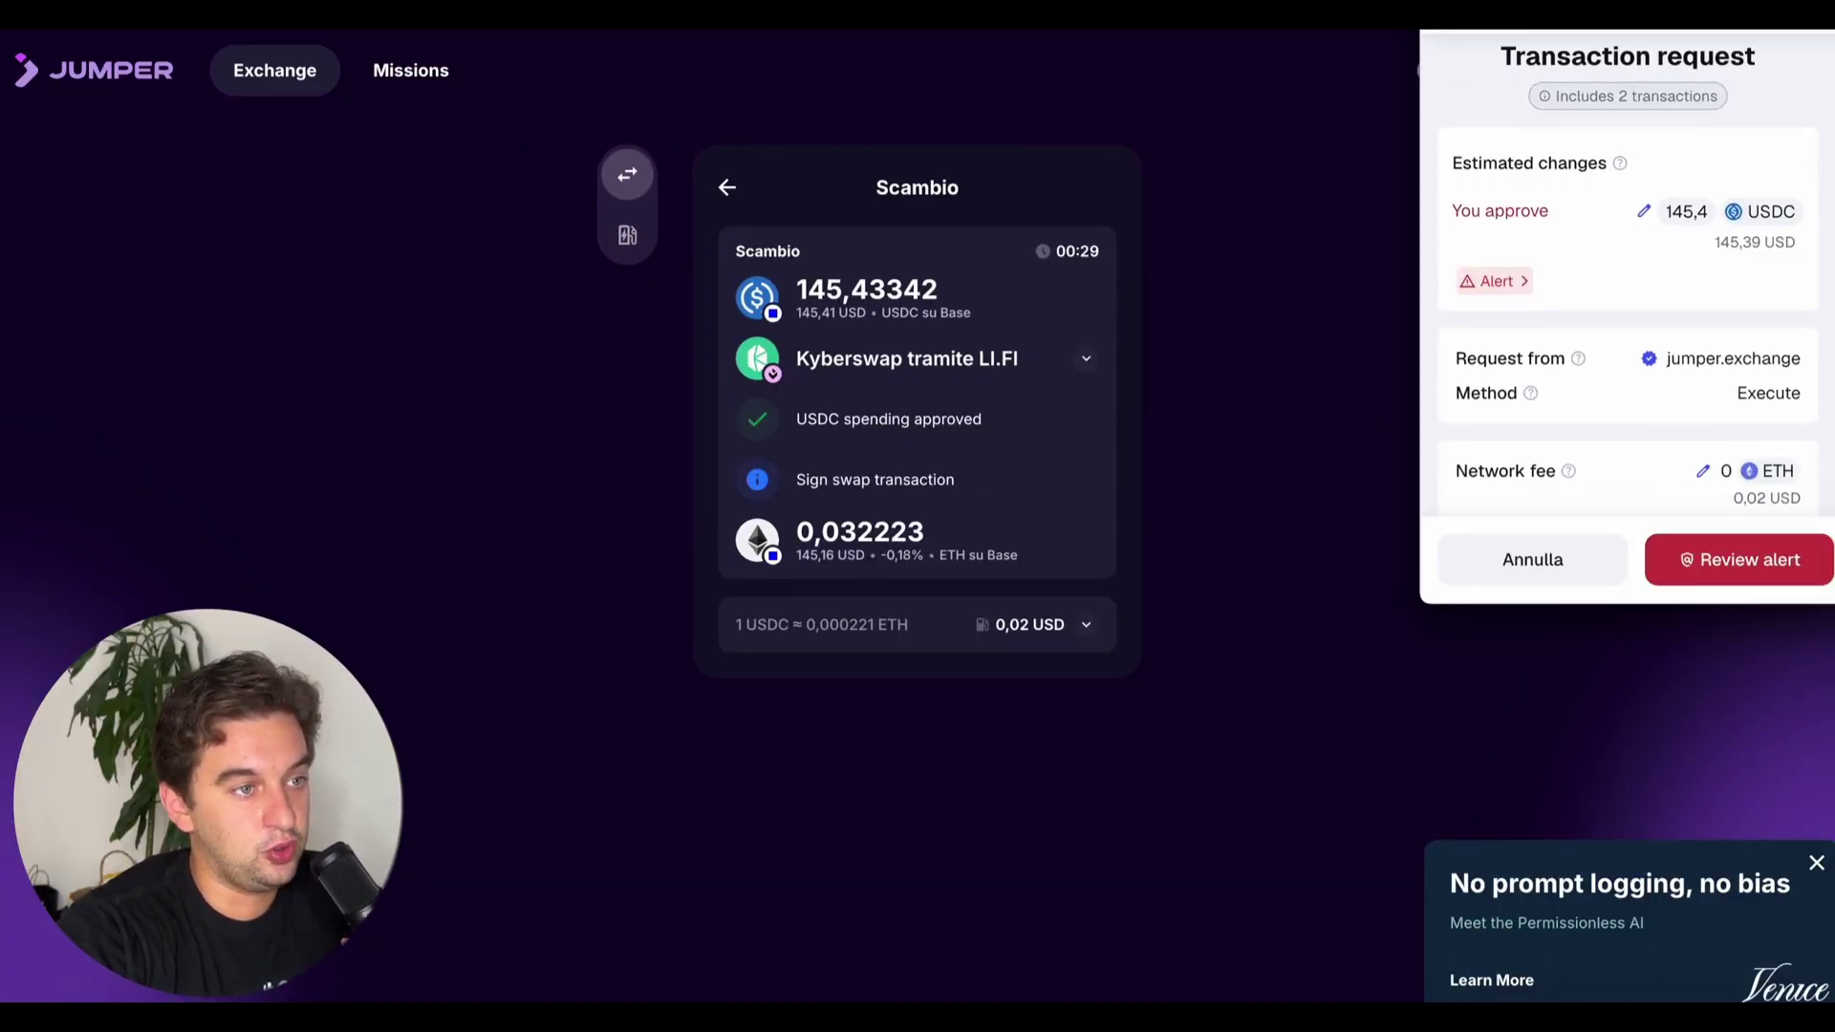
{"action": "scroll", "coordinate": [1809, 383], "scroll_direction": "down", "scroll_amount": 5}
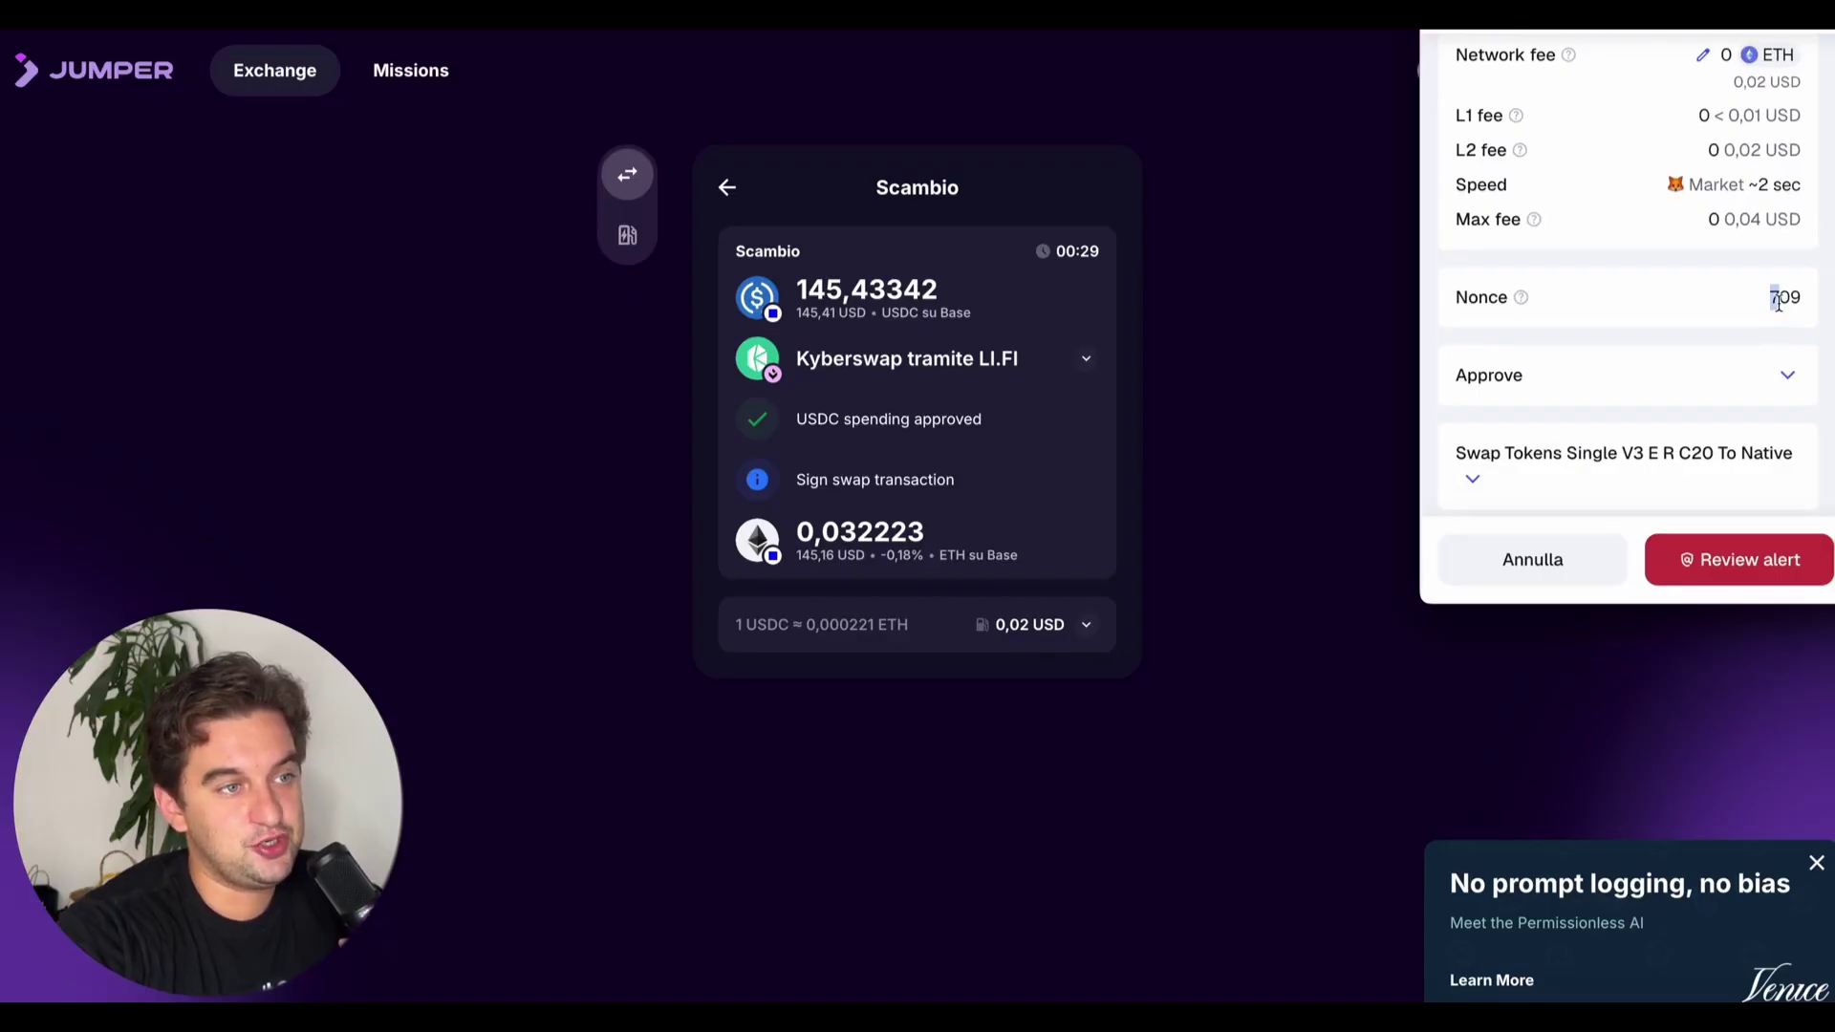
{"action": "left_click_drag", "start_coordinate": [1775, 297], "coordinate": [1818, 303]}
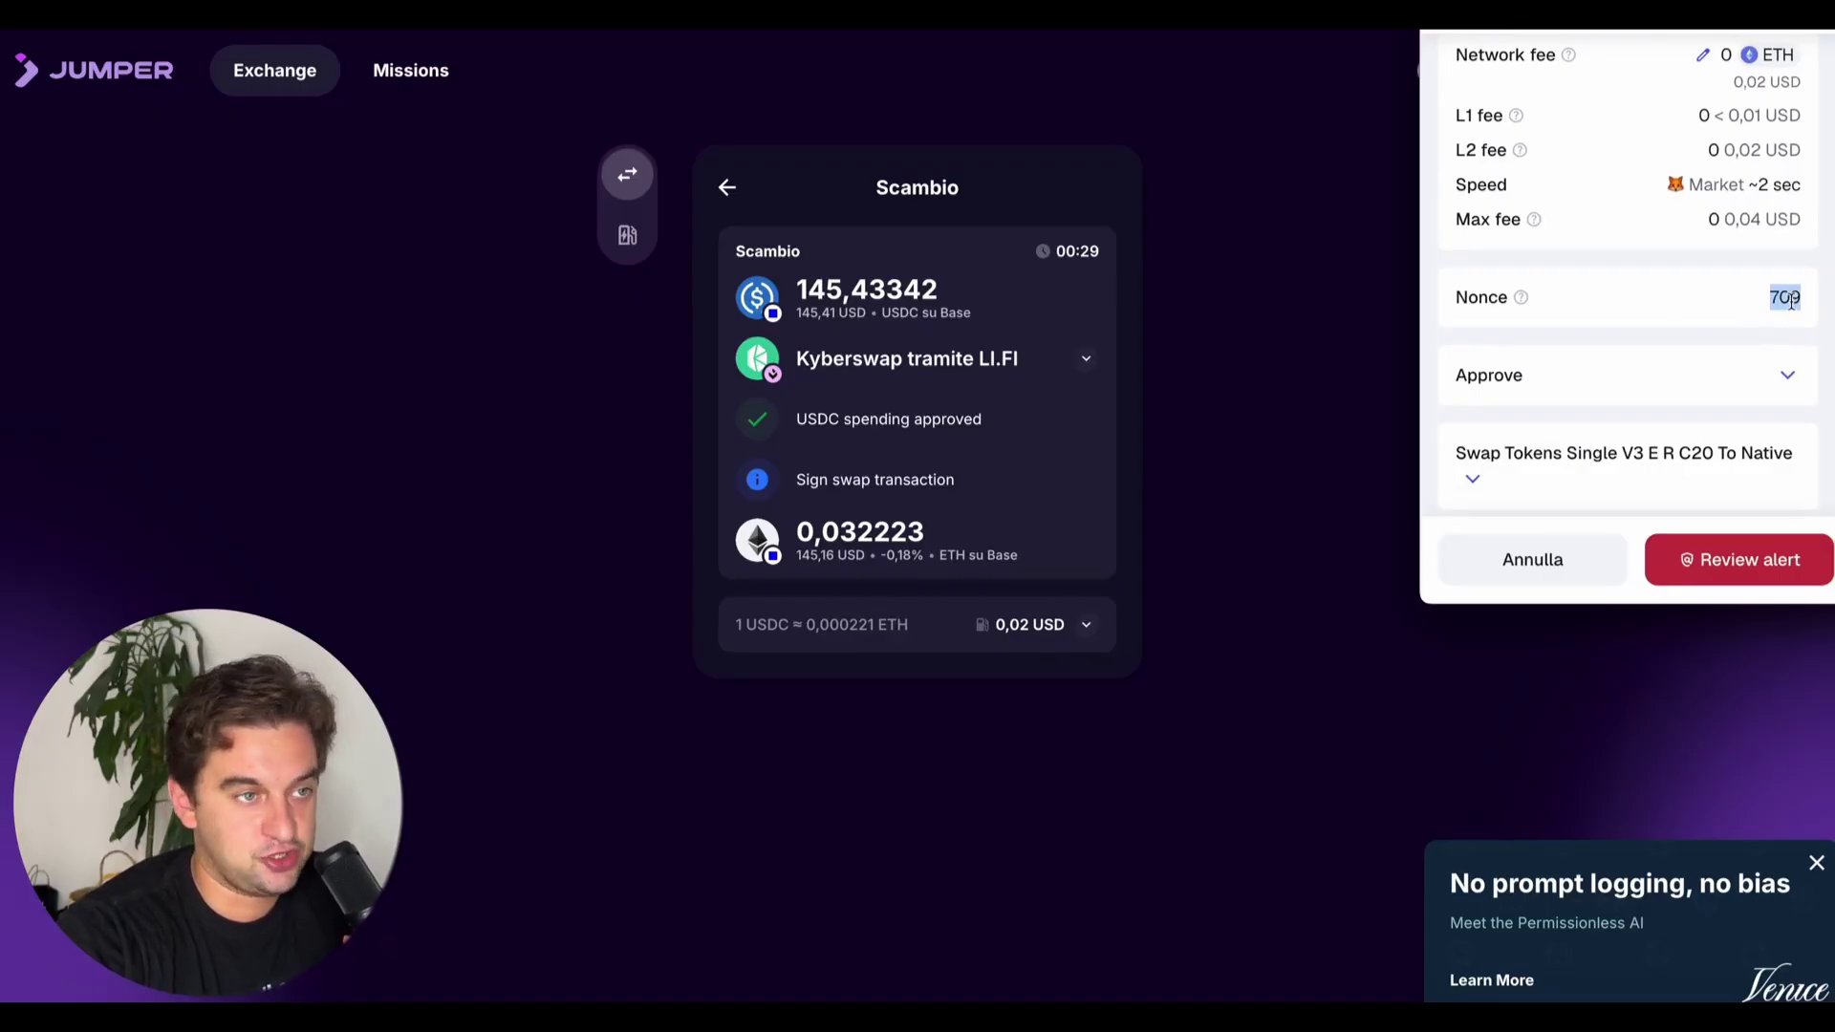
{"action": "left_click", "coordinate": [1534, 559]}
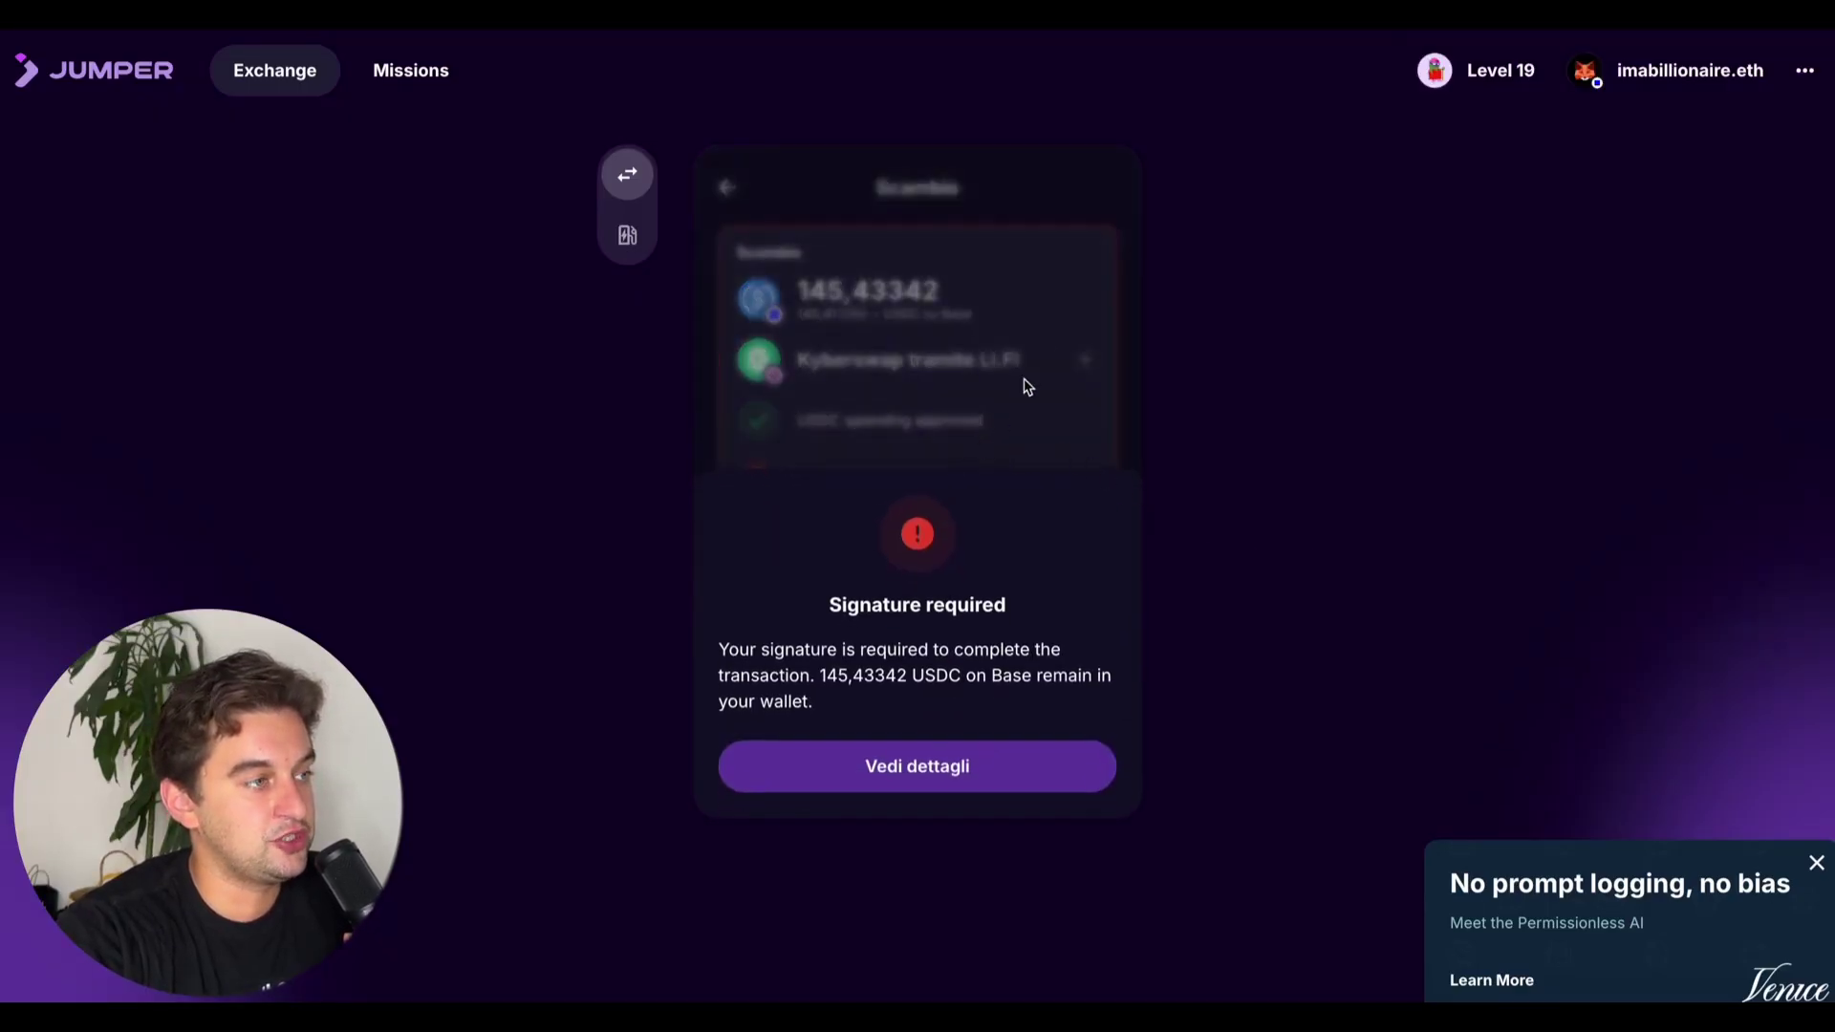
Retry the full USDC swap via 1inch, acknowledge the security alerts, and confirm it
{"action": "left_click", "coordinate": [726, 187]}
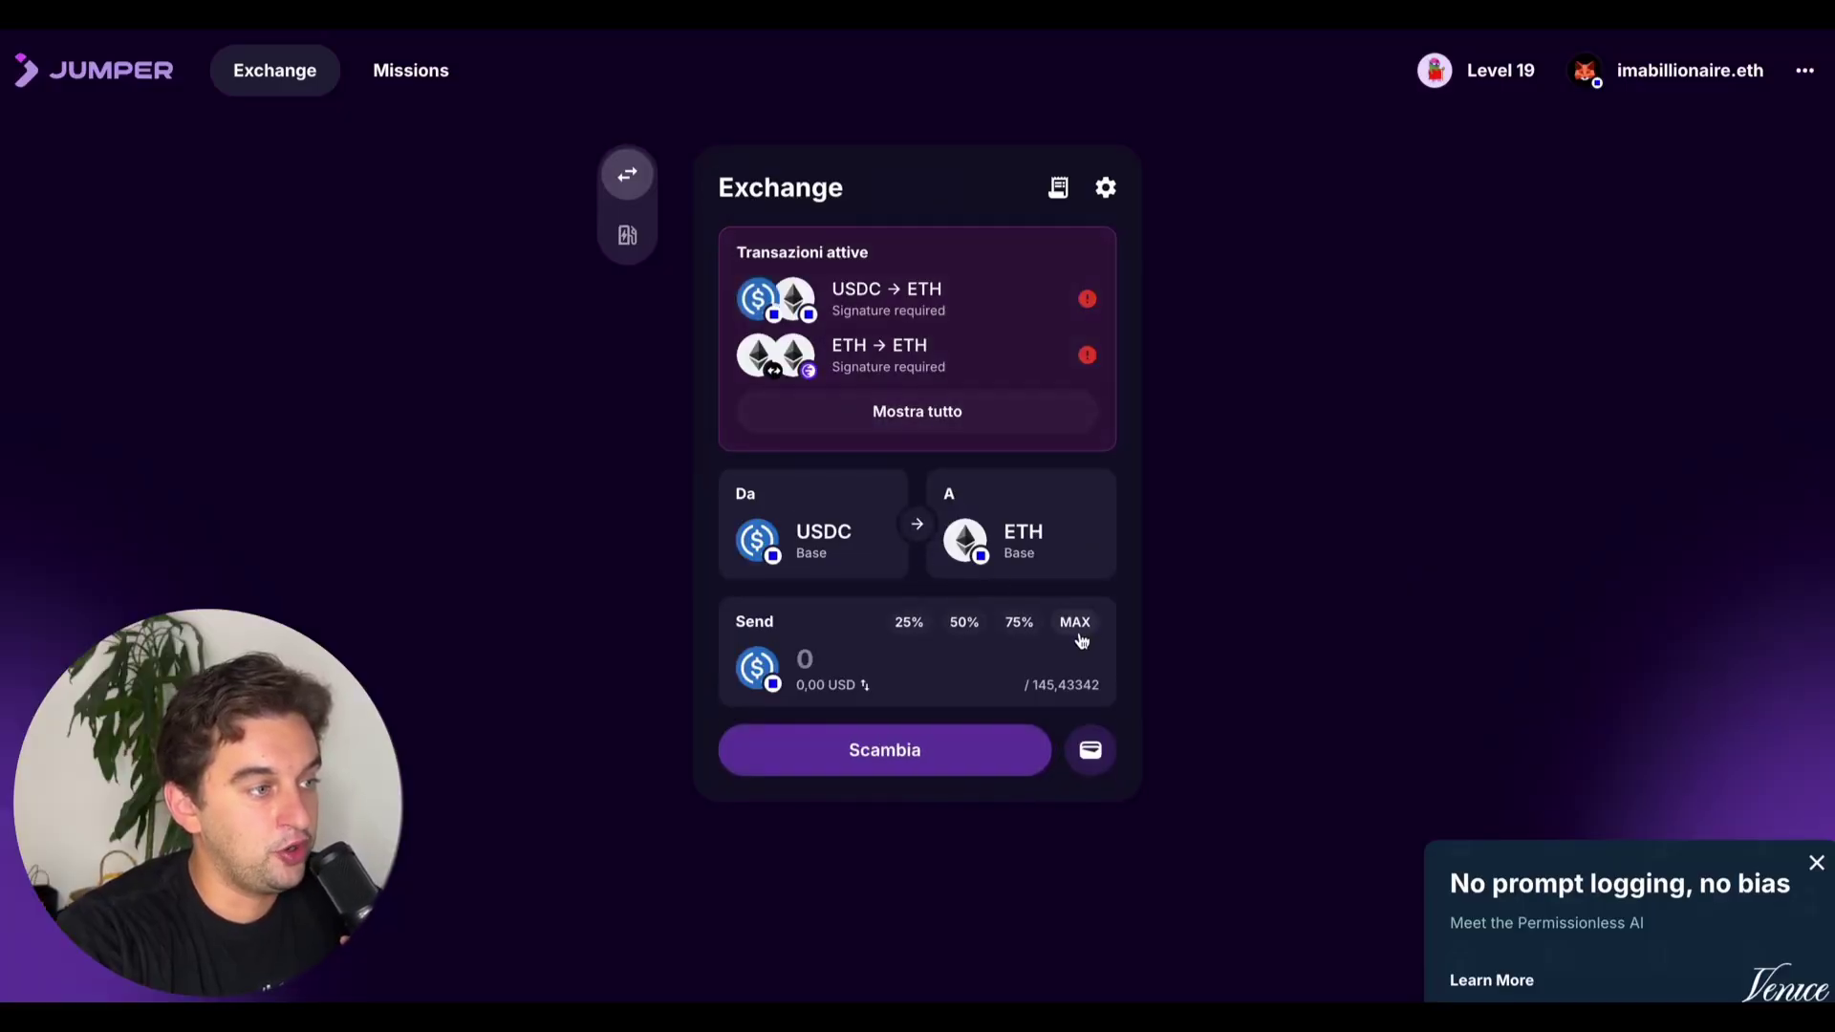
{"action": "left_click", "coordinate": [1077, 622]}
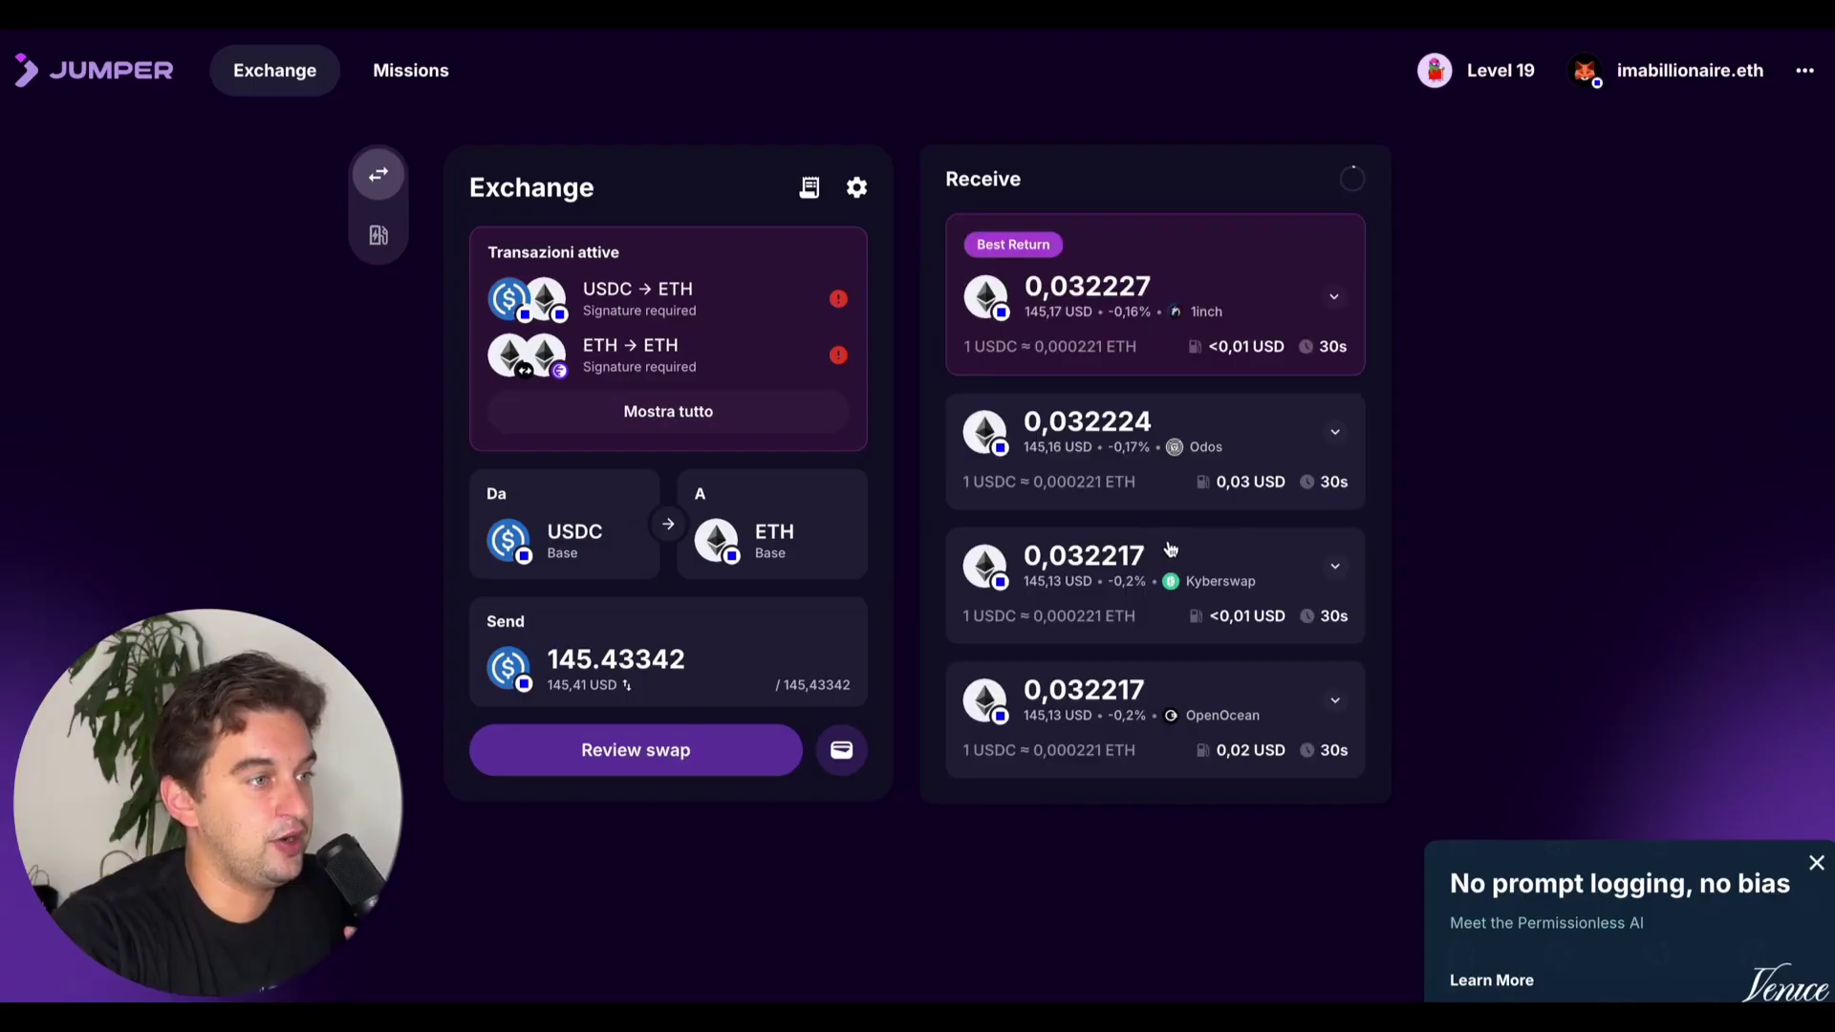
{"action": "left_click", "coordinate": [726, 747]}
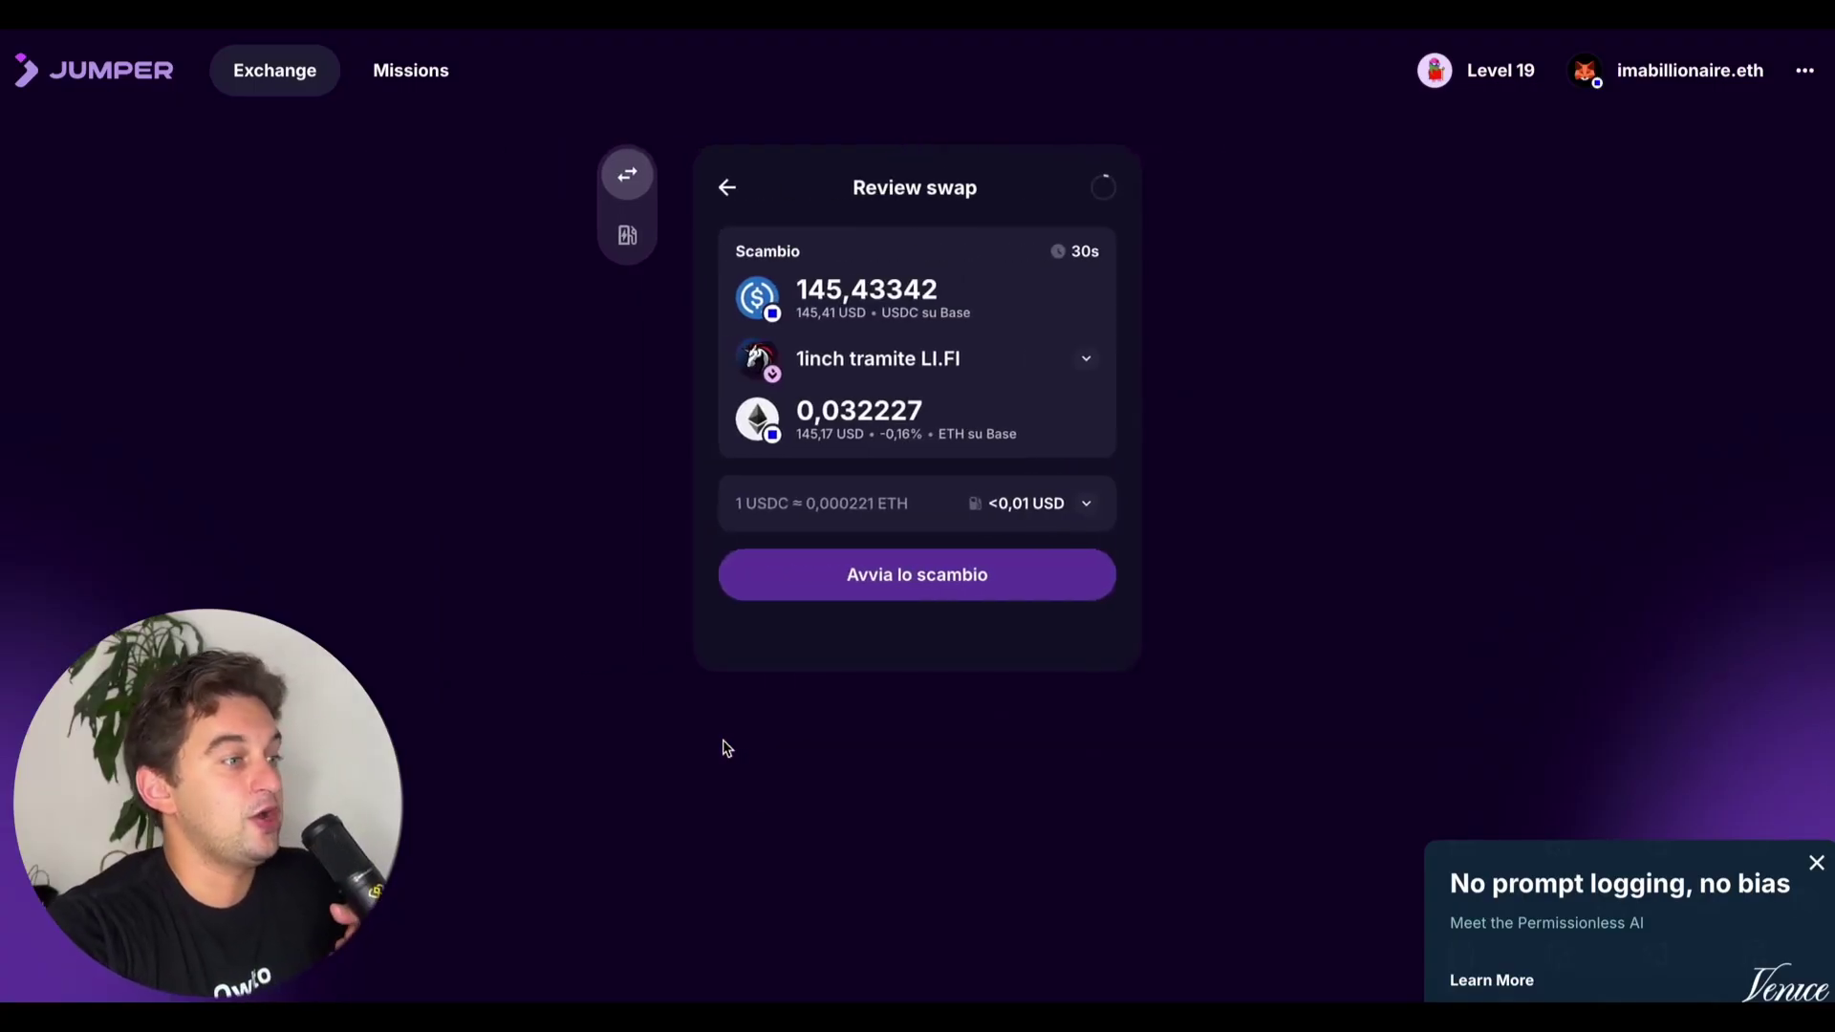
{"action": "left_click", "coordinate": [1017, 589]}
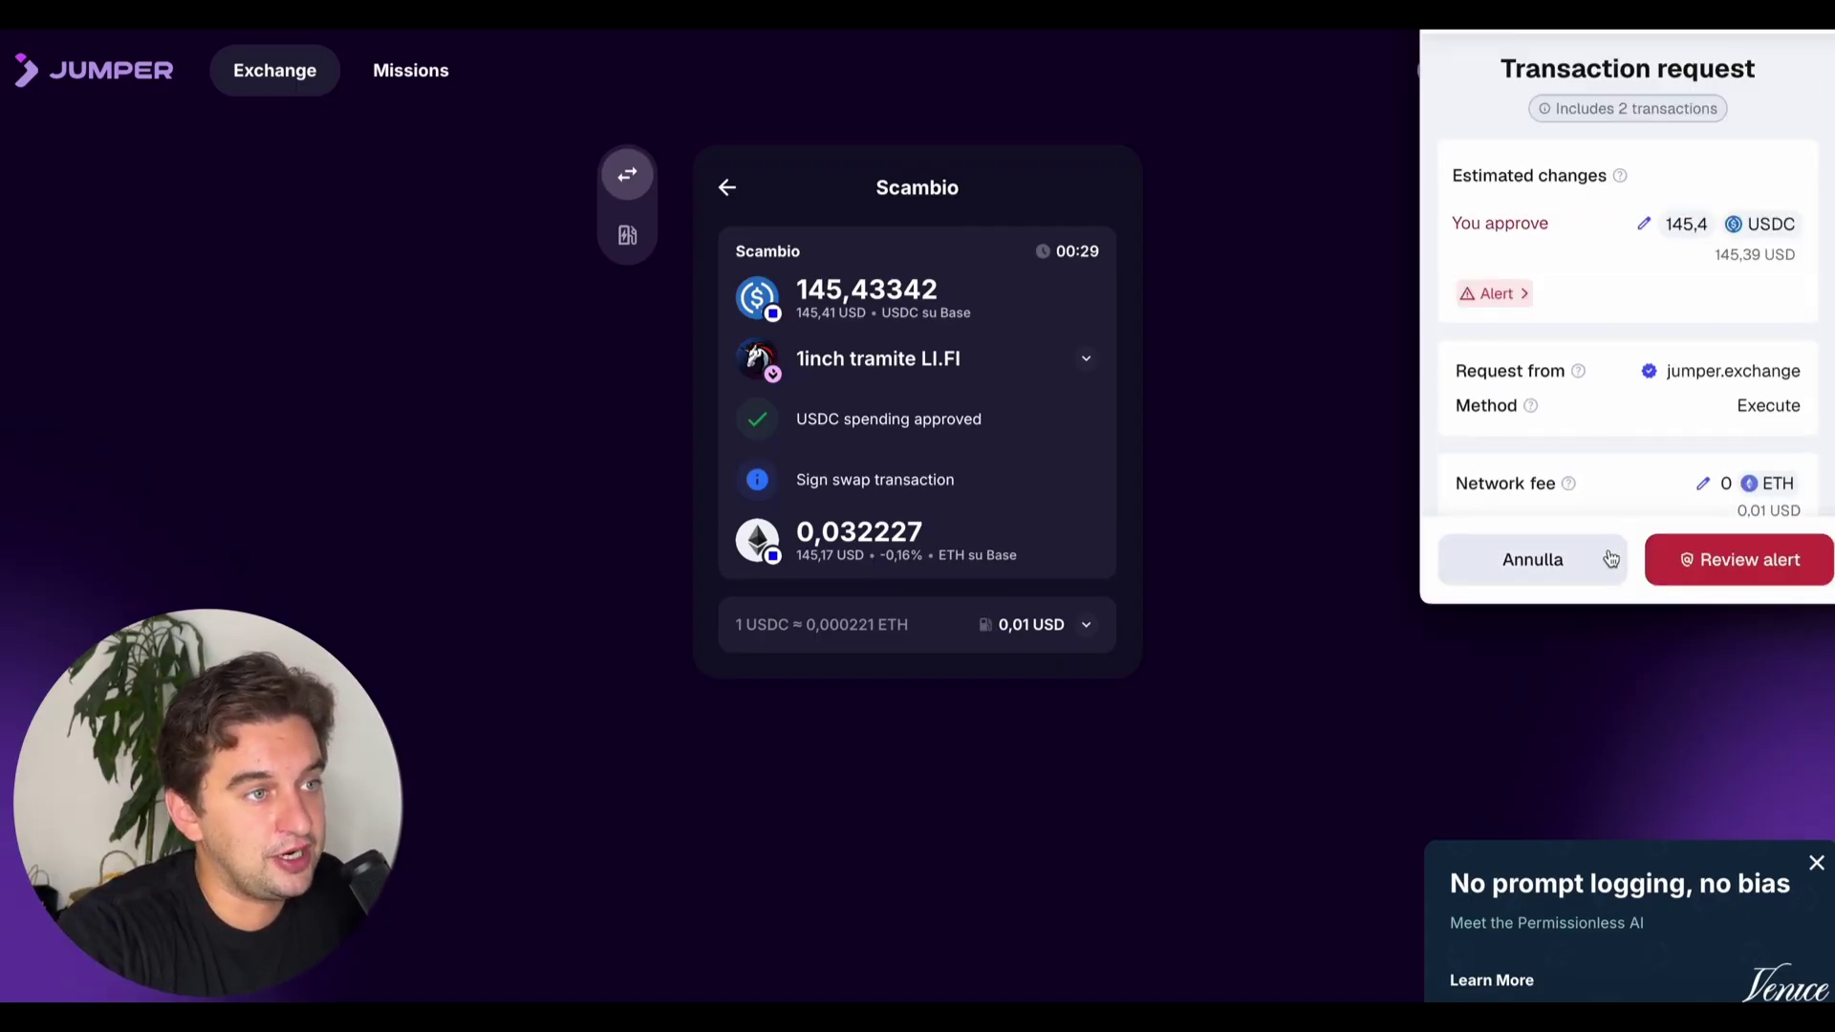
{"action": "left_click", "coordinate": [1655, 559]}
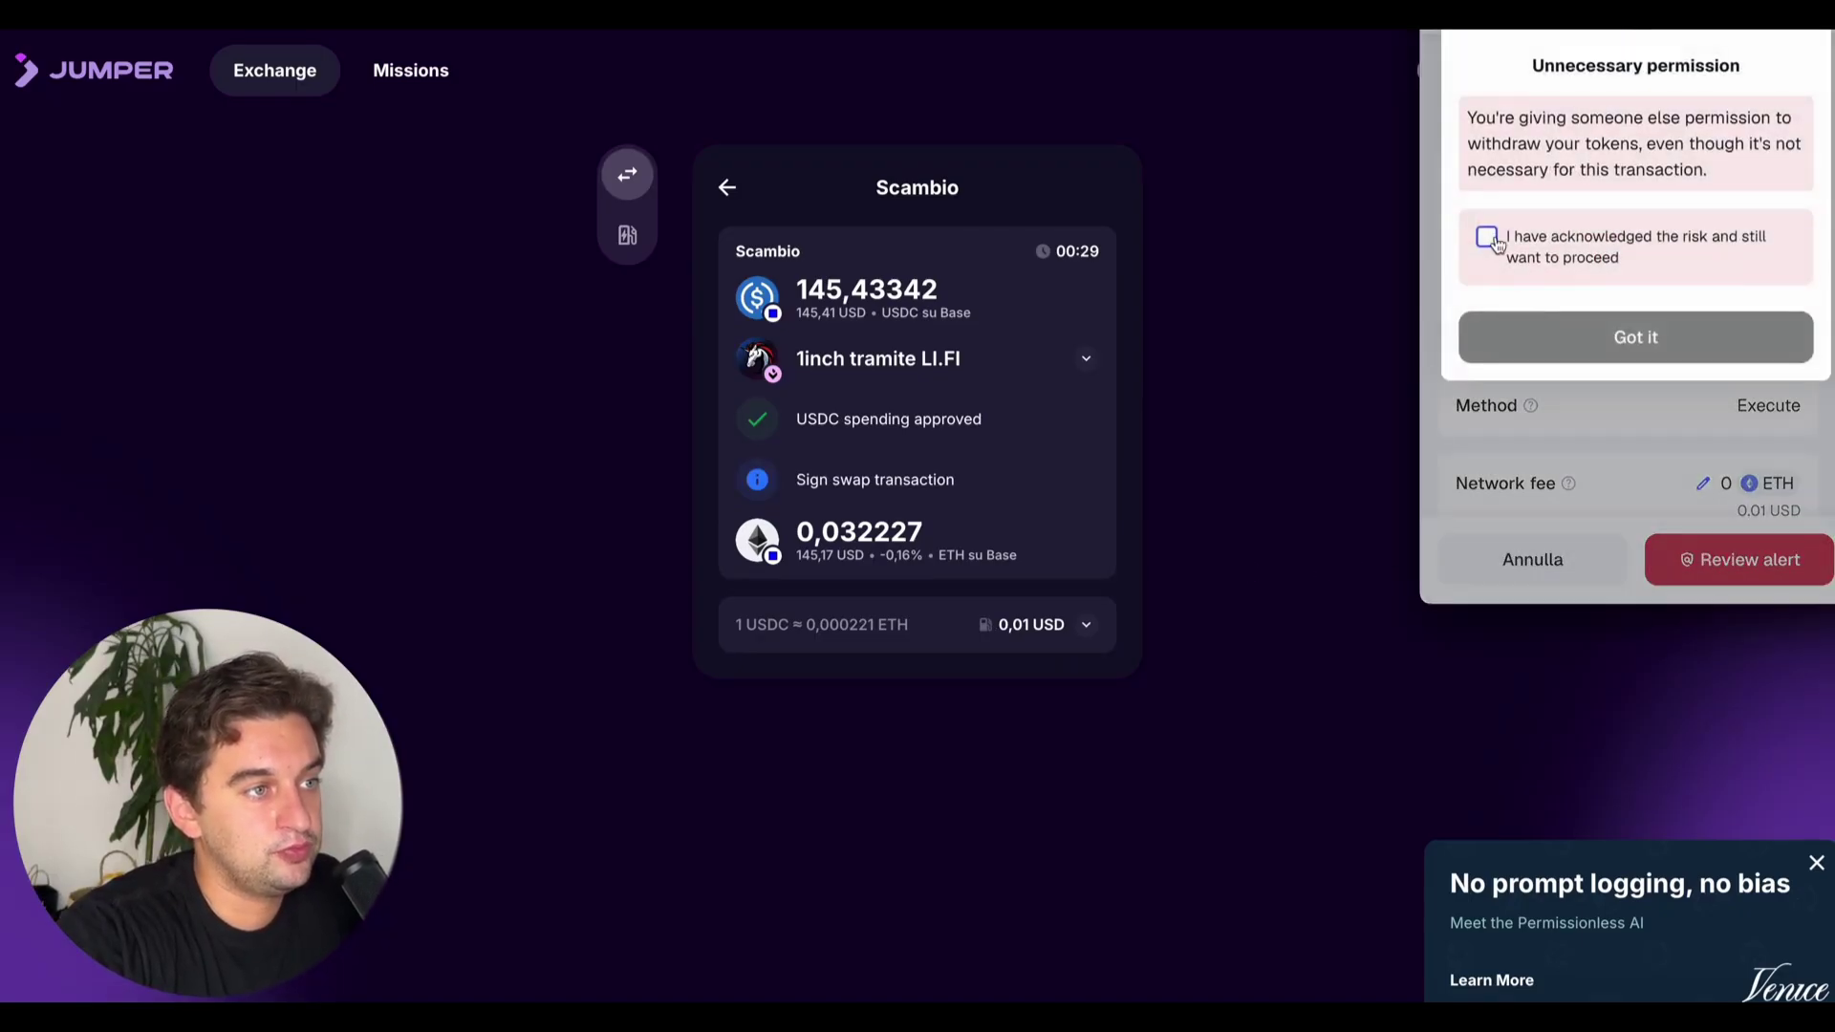
{"action": "left_click", "coordinate": [1487, 241]}
{"action": "left_click", "coordinate": [1543, 325]}
{"action": "left_click", "coordinate": [1488, 264]}
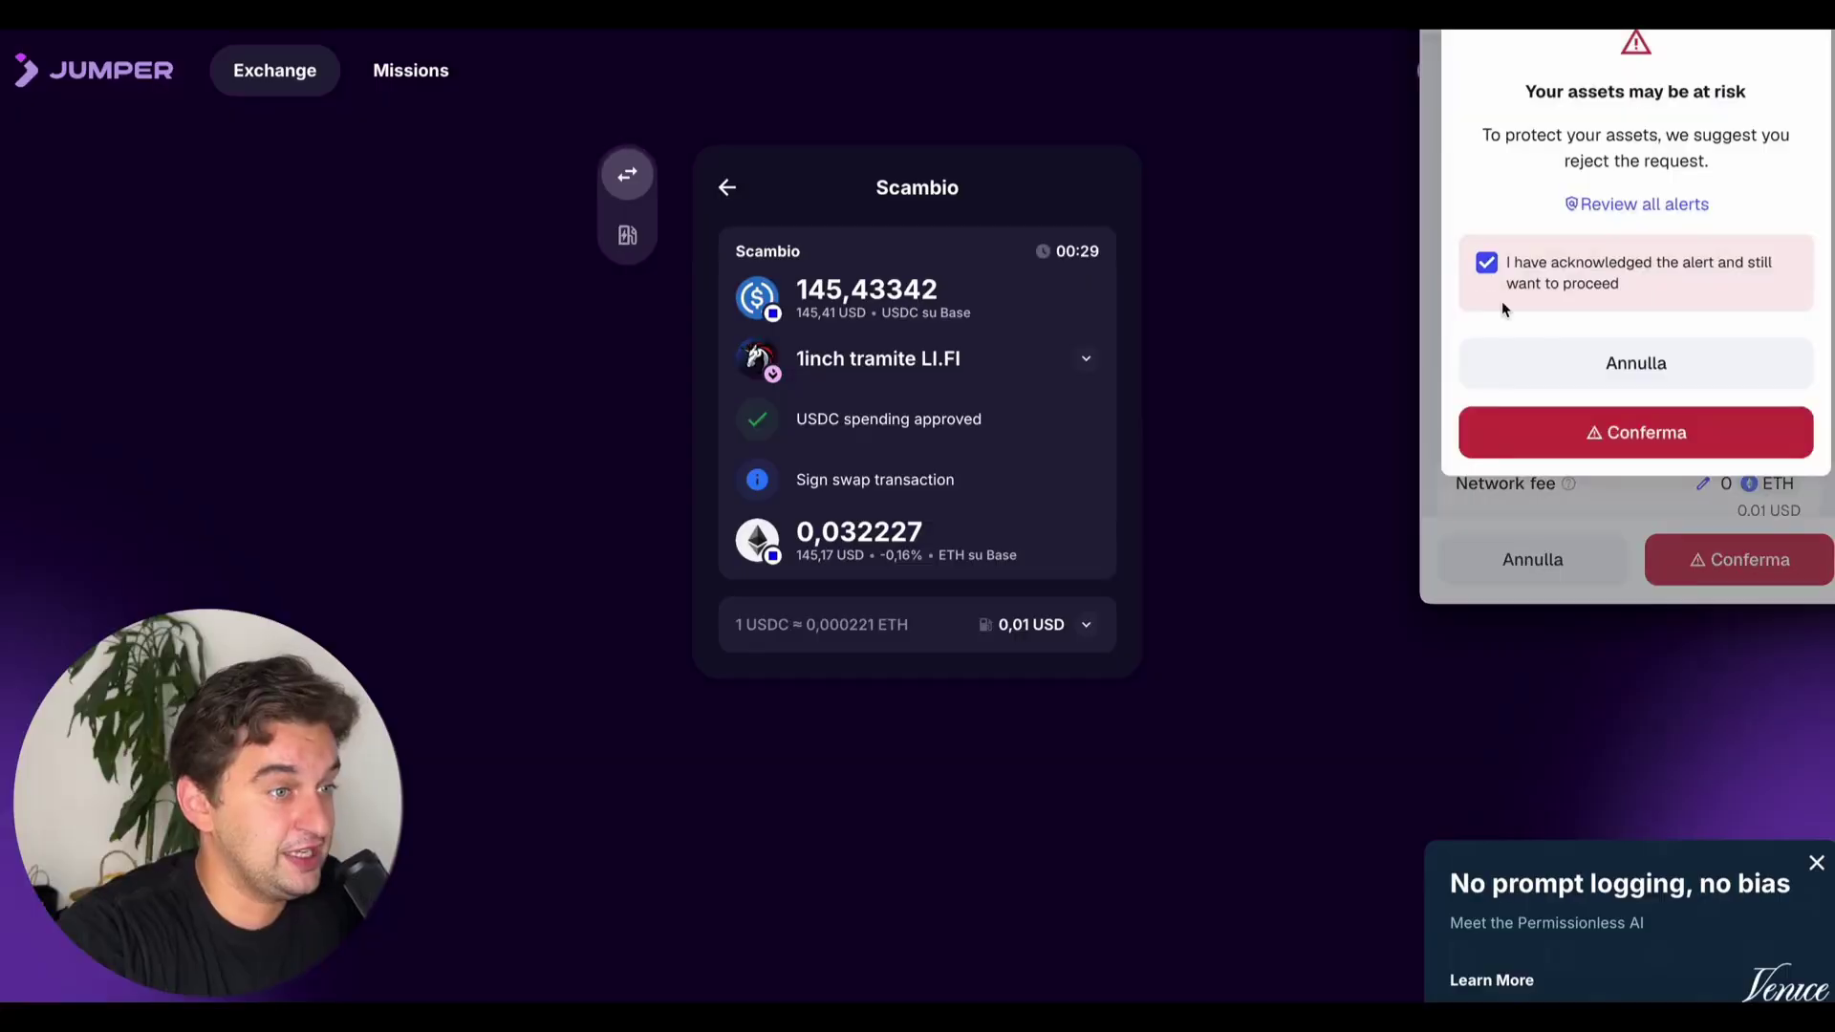
{"action": "left_click", "coordinate": [1611, 432]}
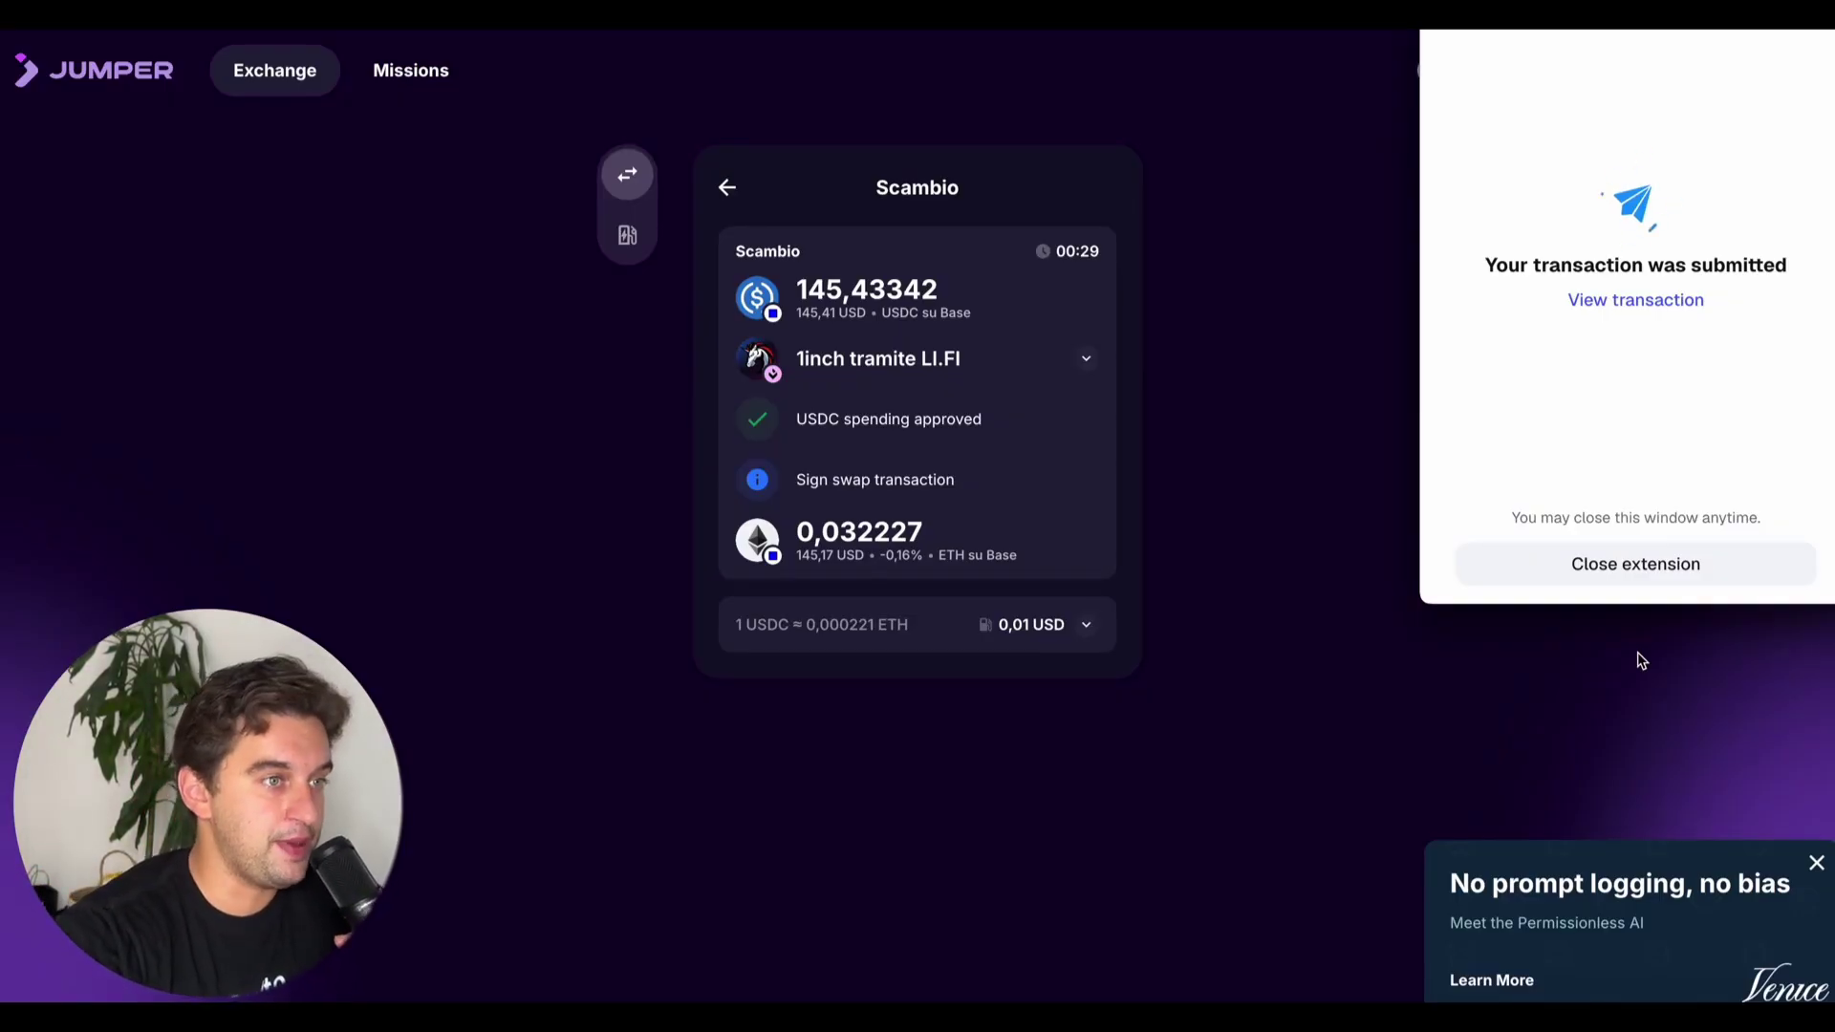
{"action": "left_click", "coordinate": [1634, 569]}
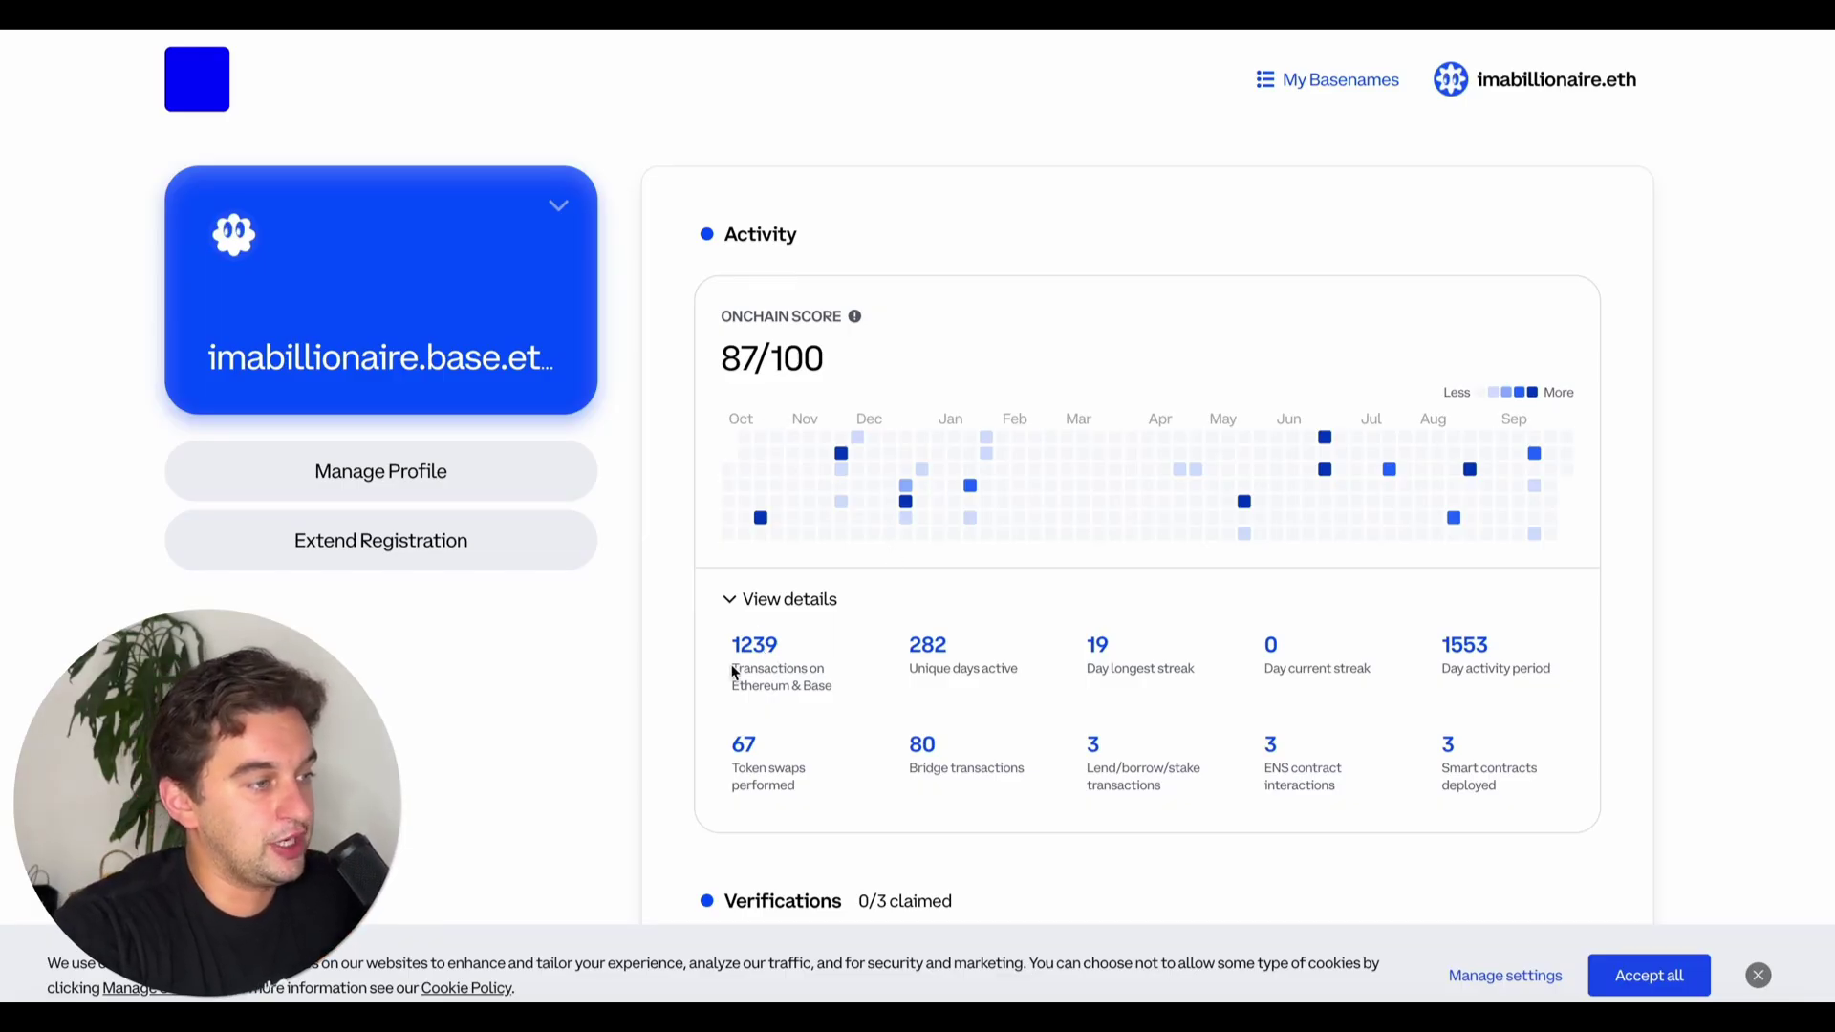
Expand the basename's activity details to review the 91/100 score, 1245 transactions and 68 swaps
{"action": "left_click_drag", "start_coordinate": [734, 637], "coordinate": [1234, 658]}
{"action": "left_click", "coordinate": [987, 649]}
{"action": "left_click", "coordinate": [1317, 663]}
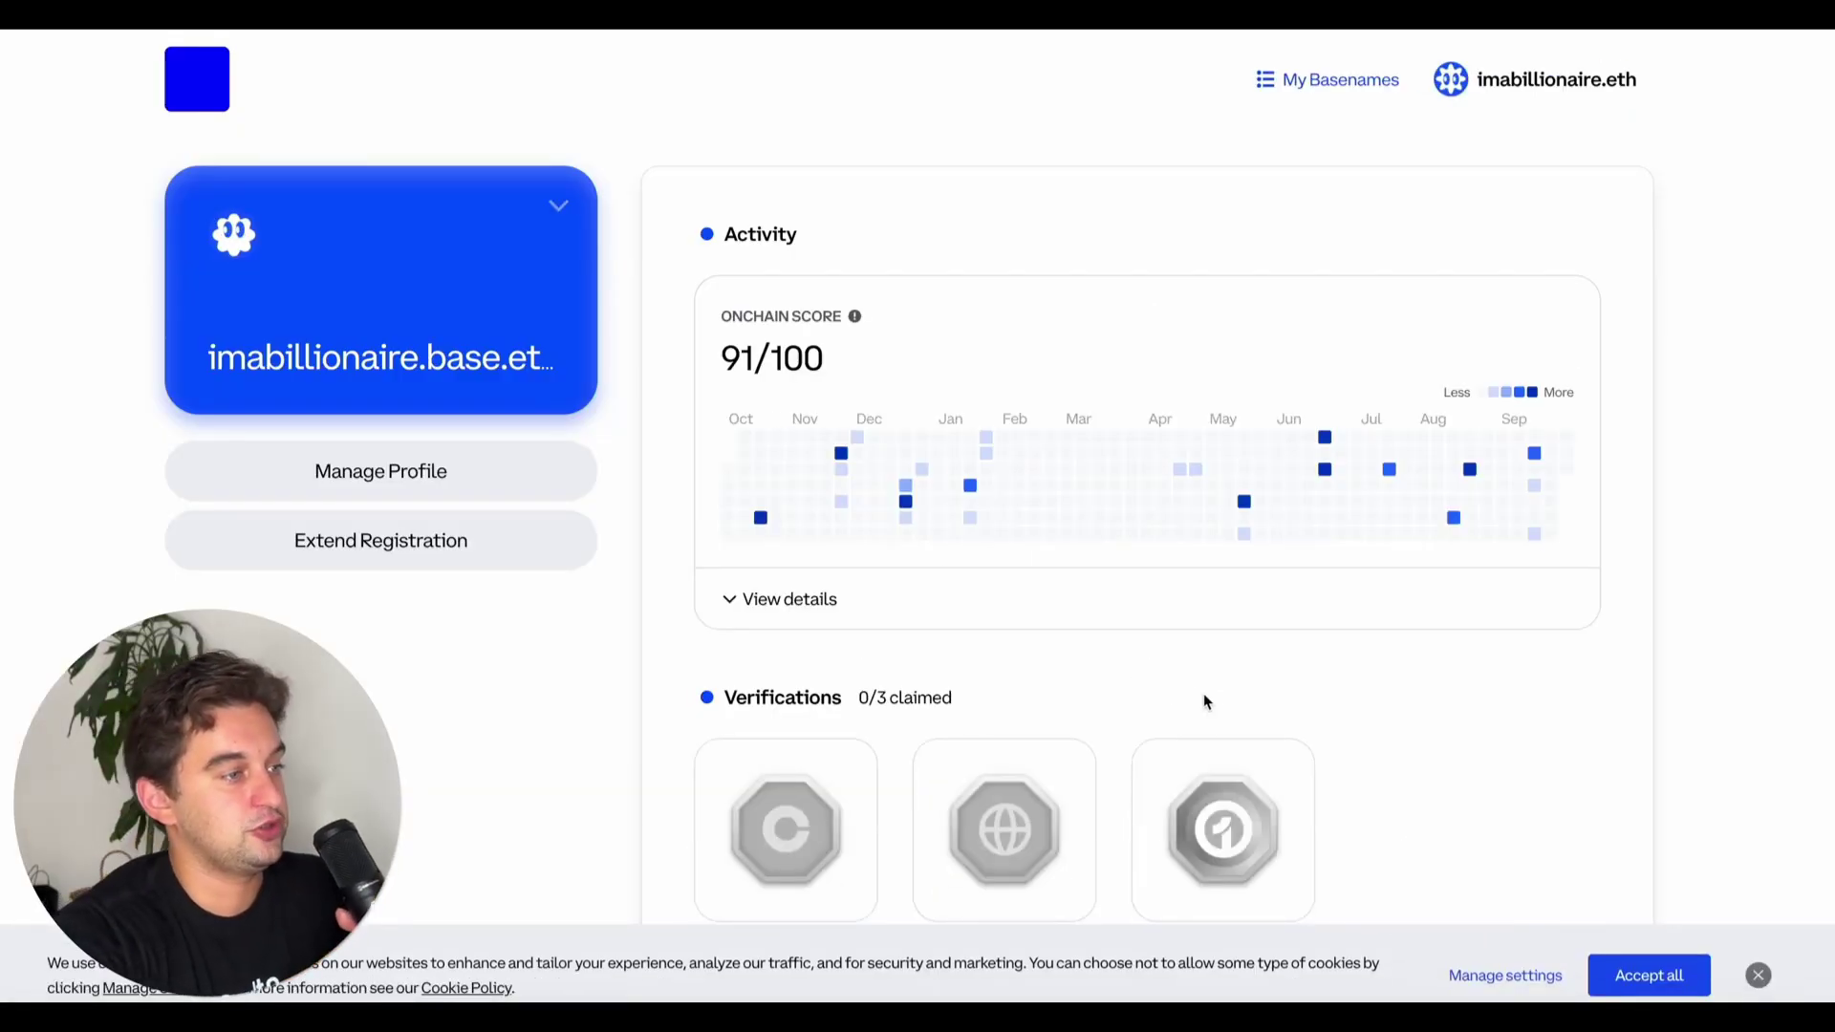
{"action": "left_click", "coordinate": [822, 623]}
{"action": "scroll", "coordinate": [1259, 663], "scroll_direction": "down", "scroll_amount": 1}
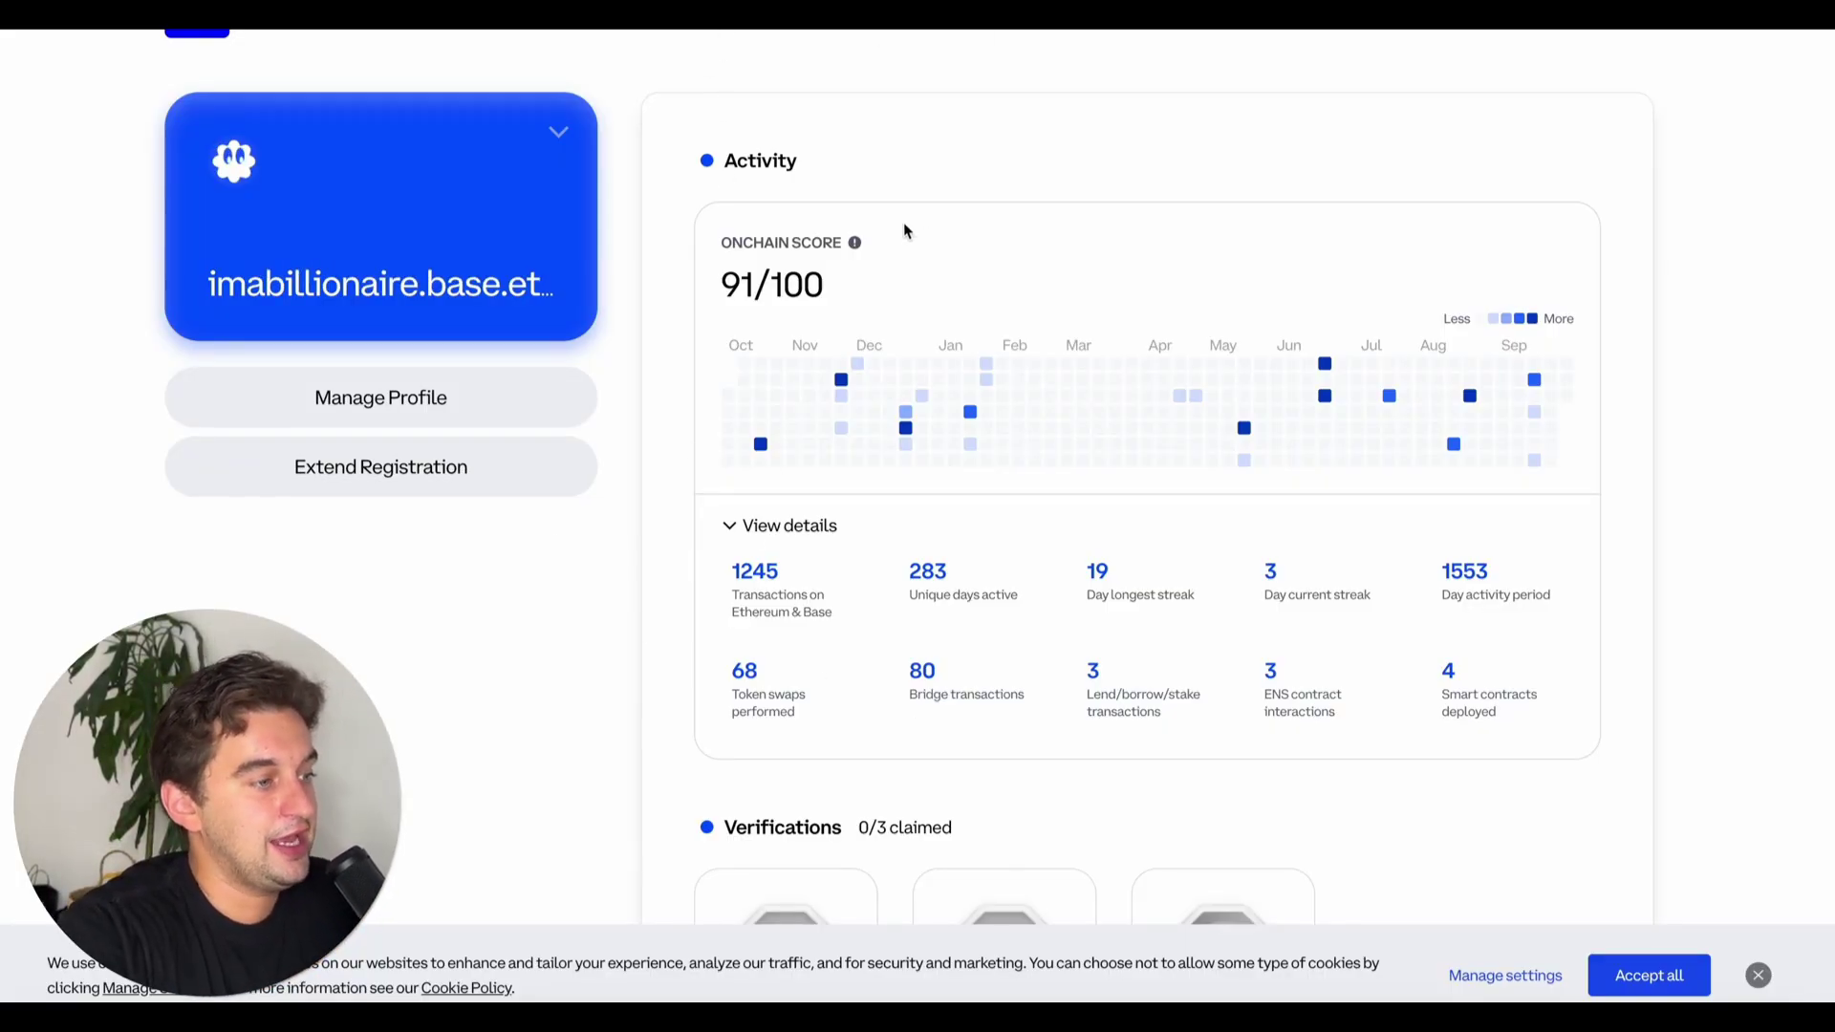
{"action": "scroll", "coordinate": [922, 236], "scroll_direction": "down", "scroll_amount": 6}
{"action": "scroll", "coordinate": [918, 236], "scroll_direction": "up", "scroll_amount": 7}
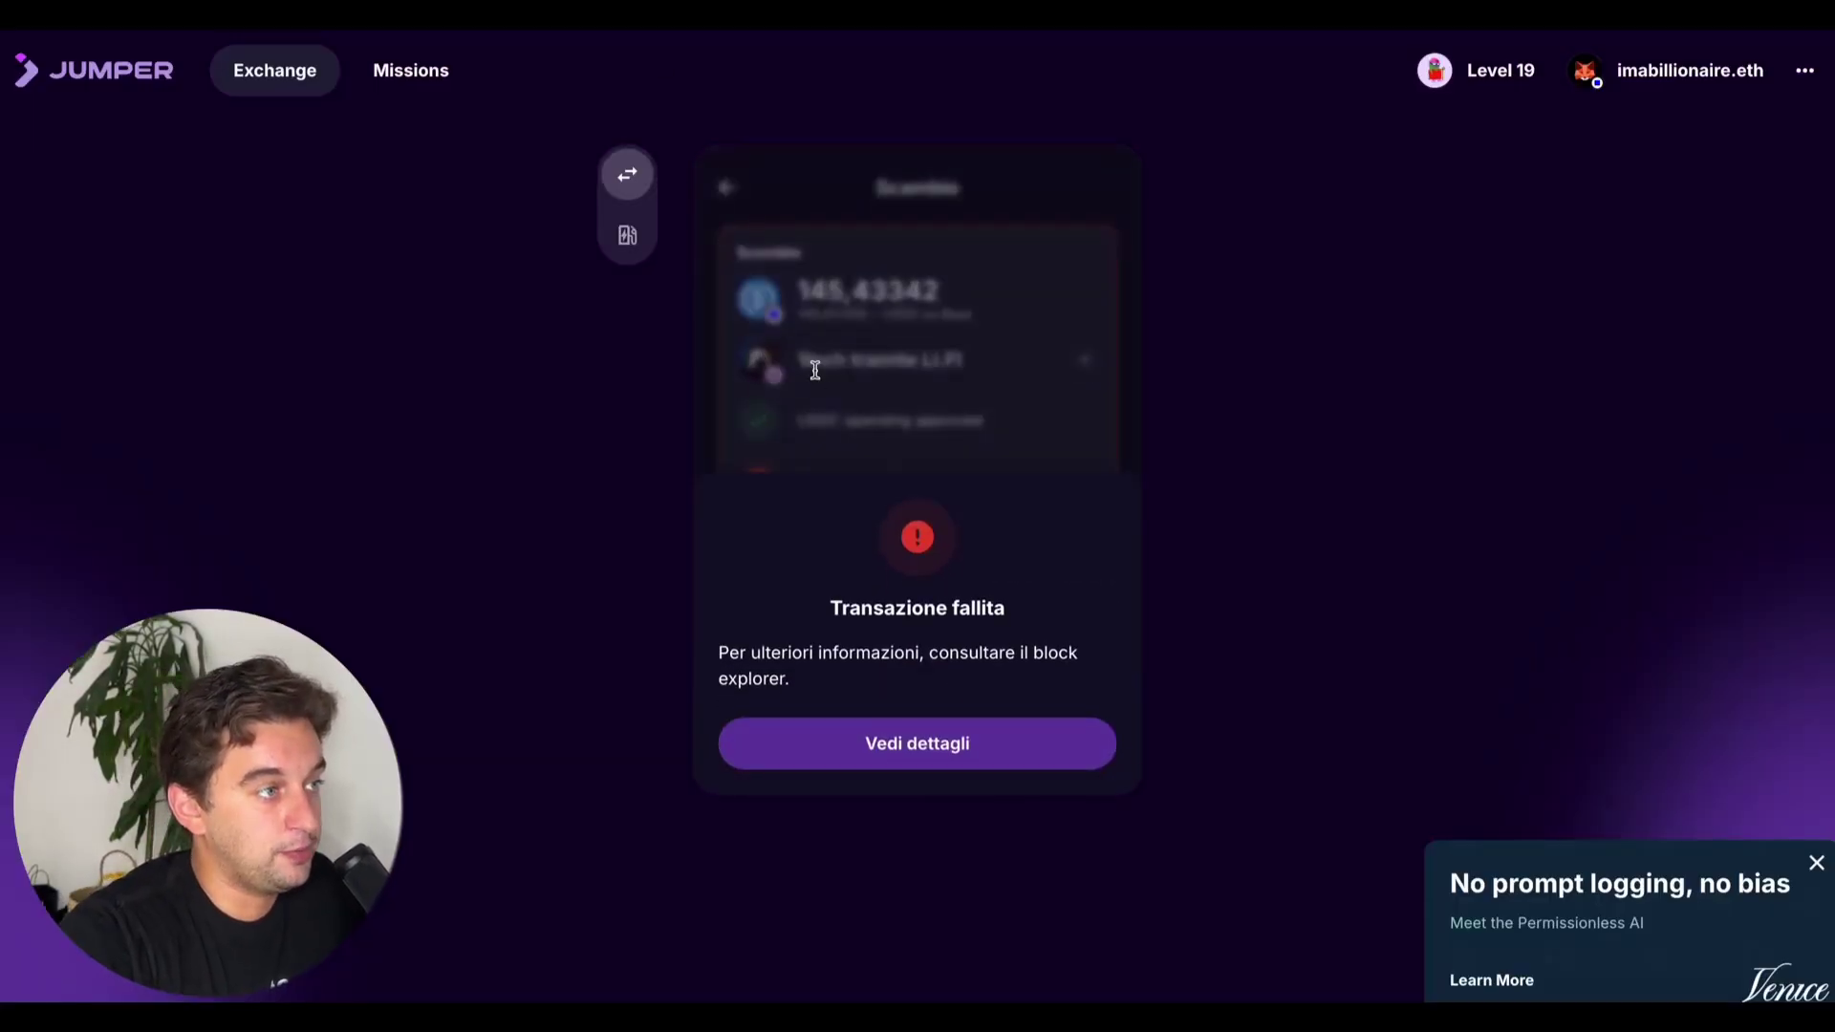
Swap the full 145.43342 USDC to ETH via OpenOcean and confirm it in MetaMask
{"action": "left_click", "coordinate": [815, 370]}
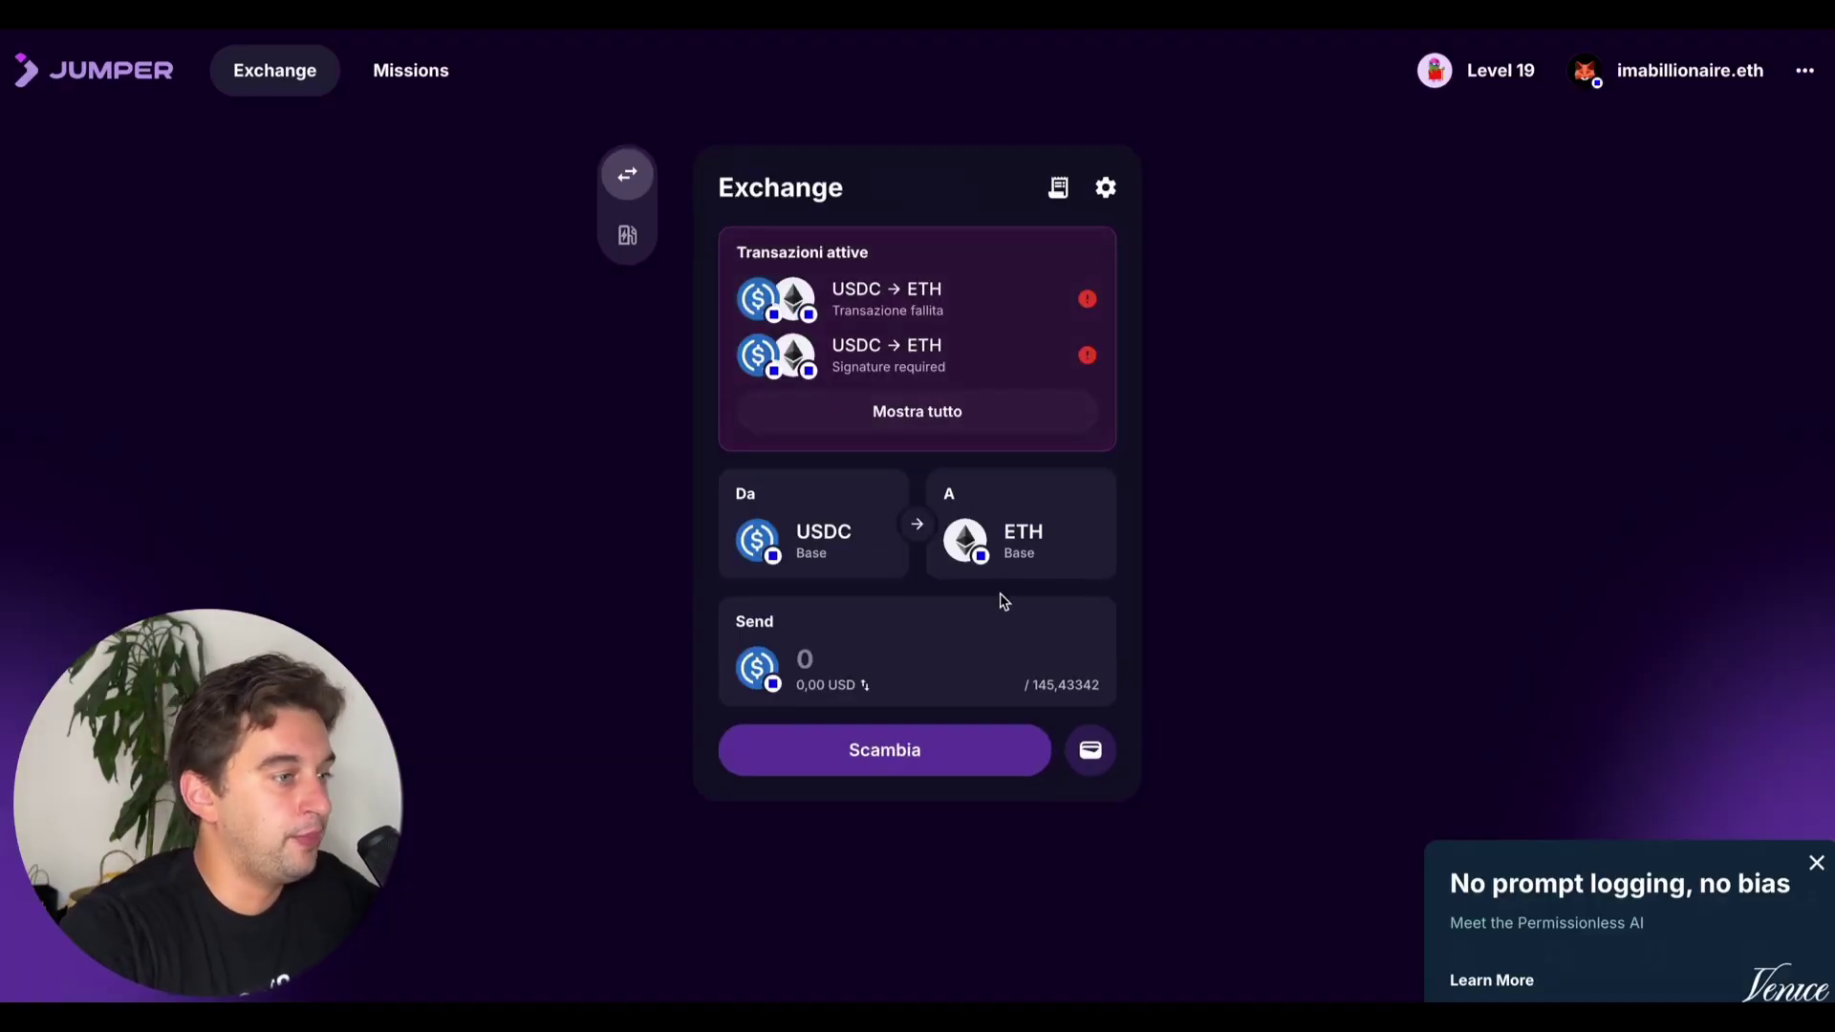
{"action": "left_click", "coordinate": [1088, 623]}
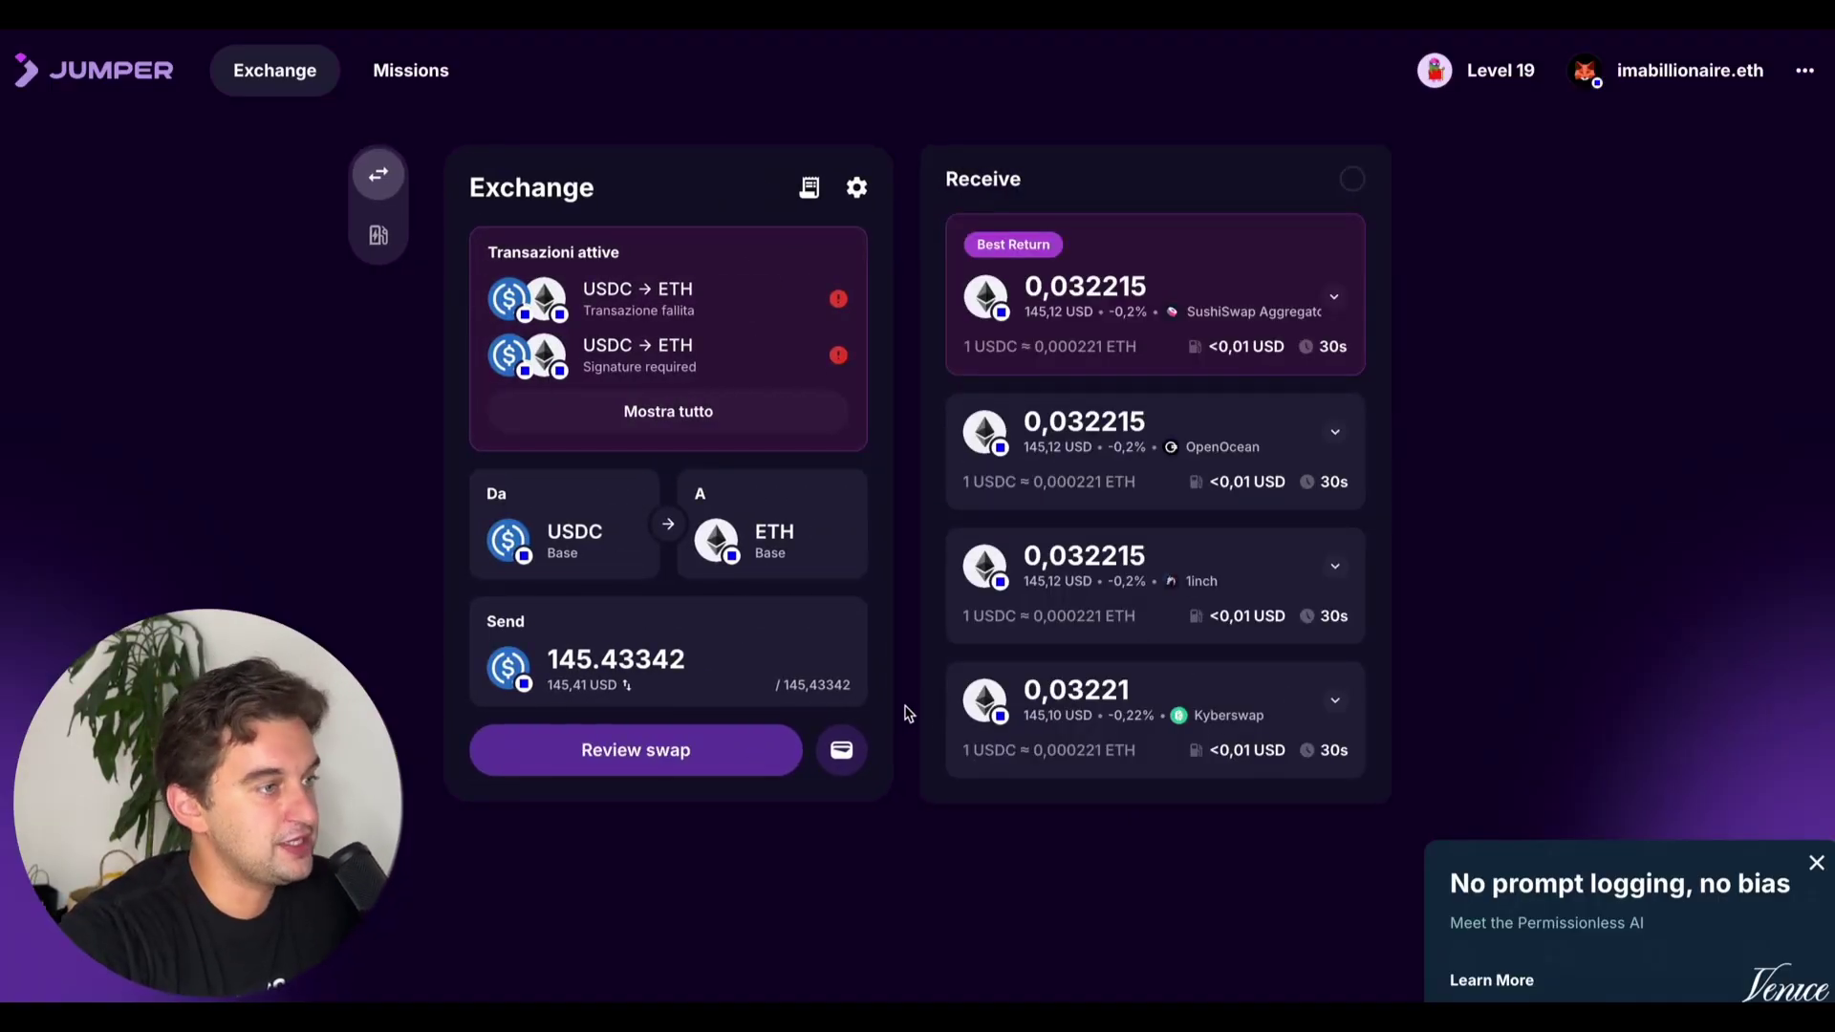
{"action": "left_click", "coordinate": [1074, 427]}
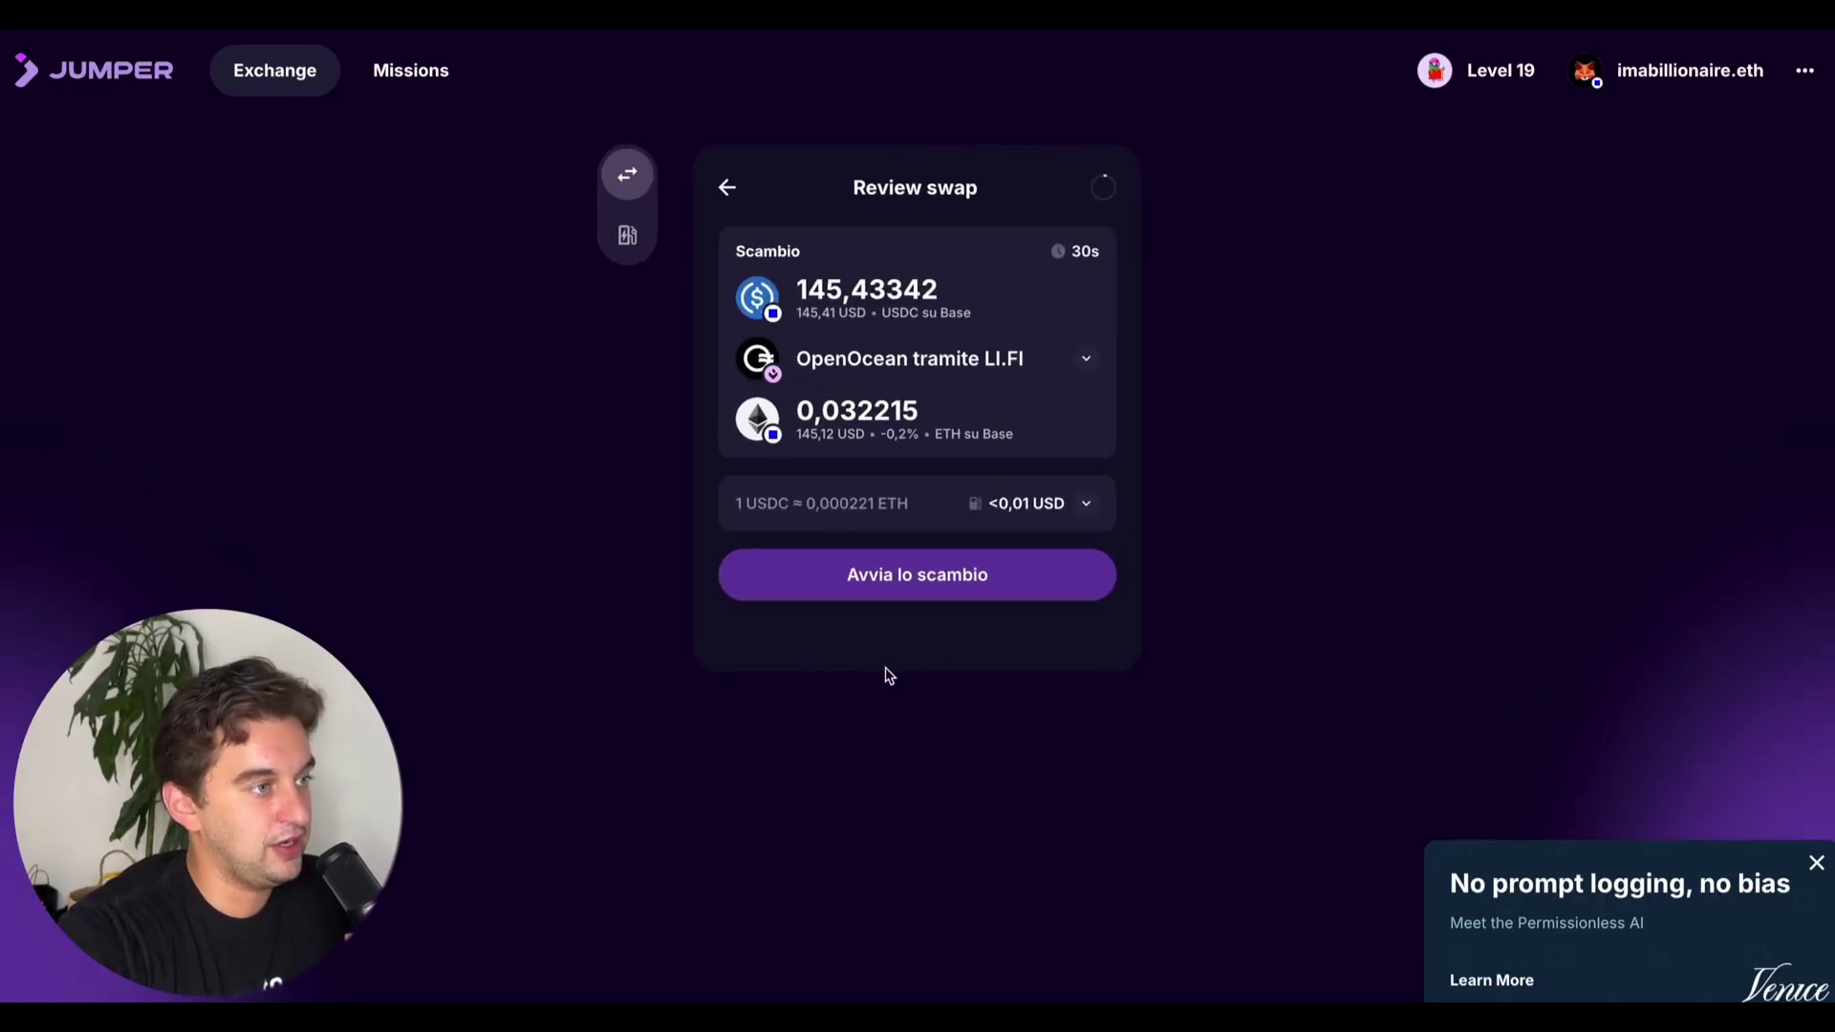
{"action": "left_click", "coordinate": [901, 576]}
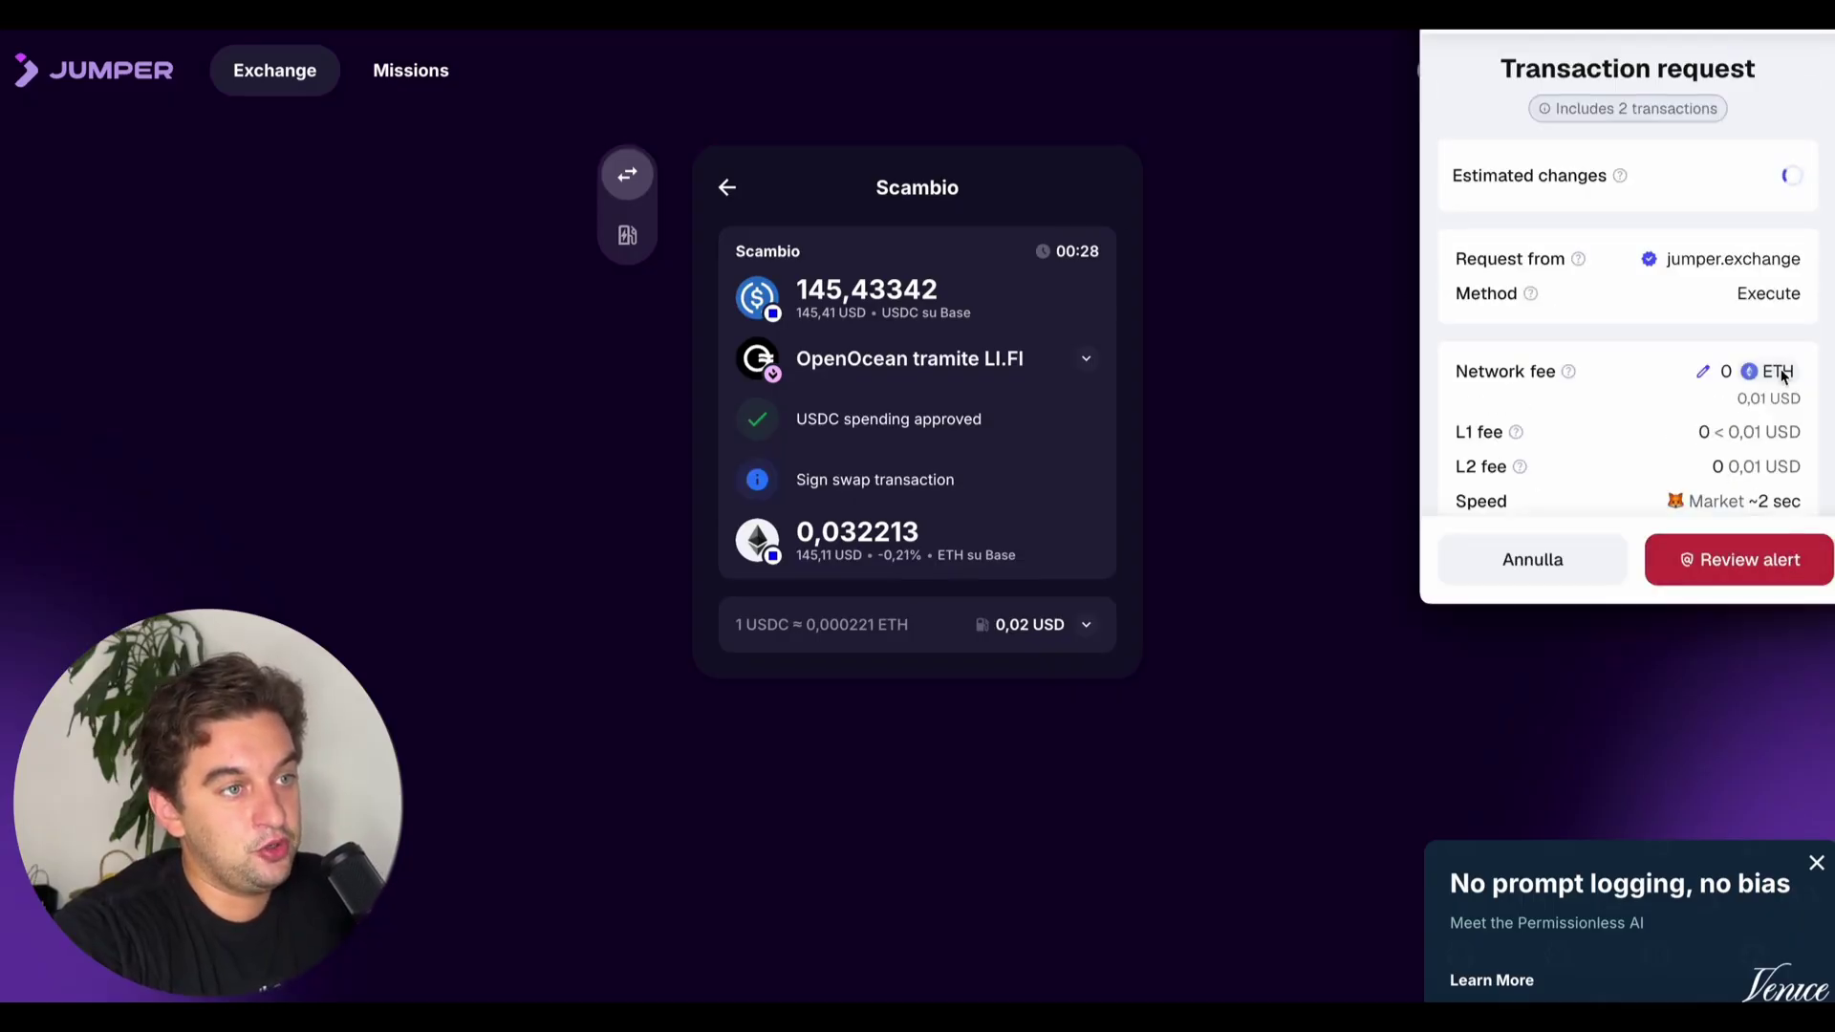
{"action": "scroll", "coordinate": [1783, 383], "scroll_direction": "down", "scroll_amount": 5}
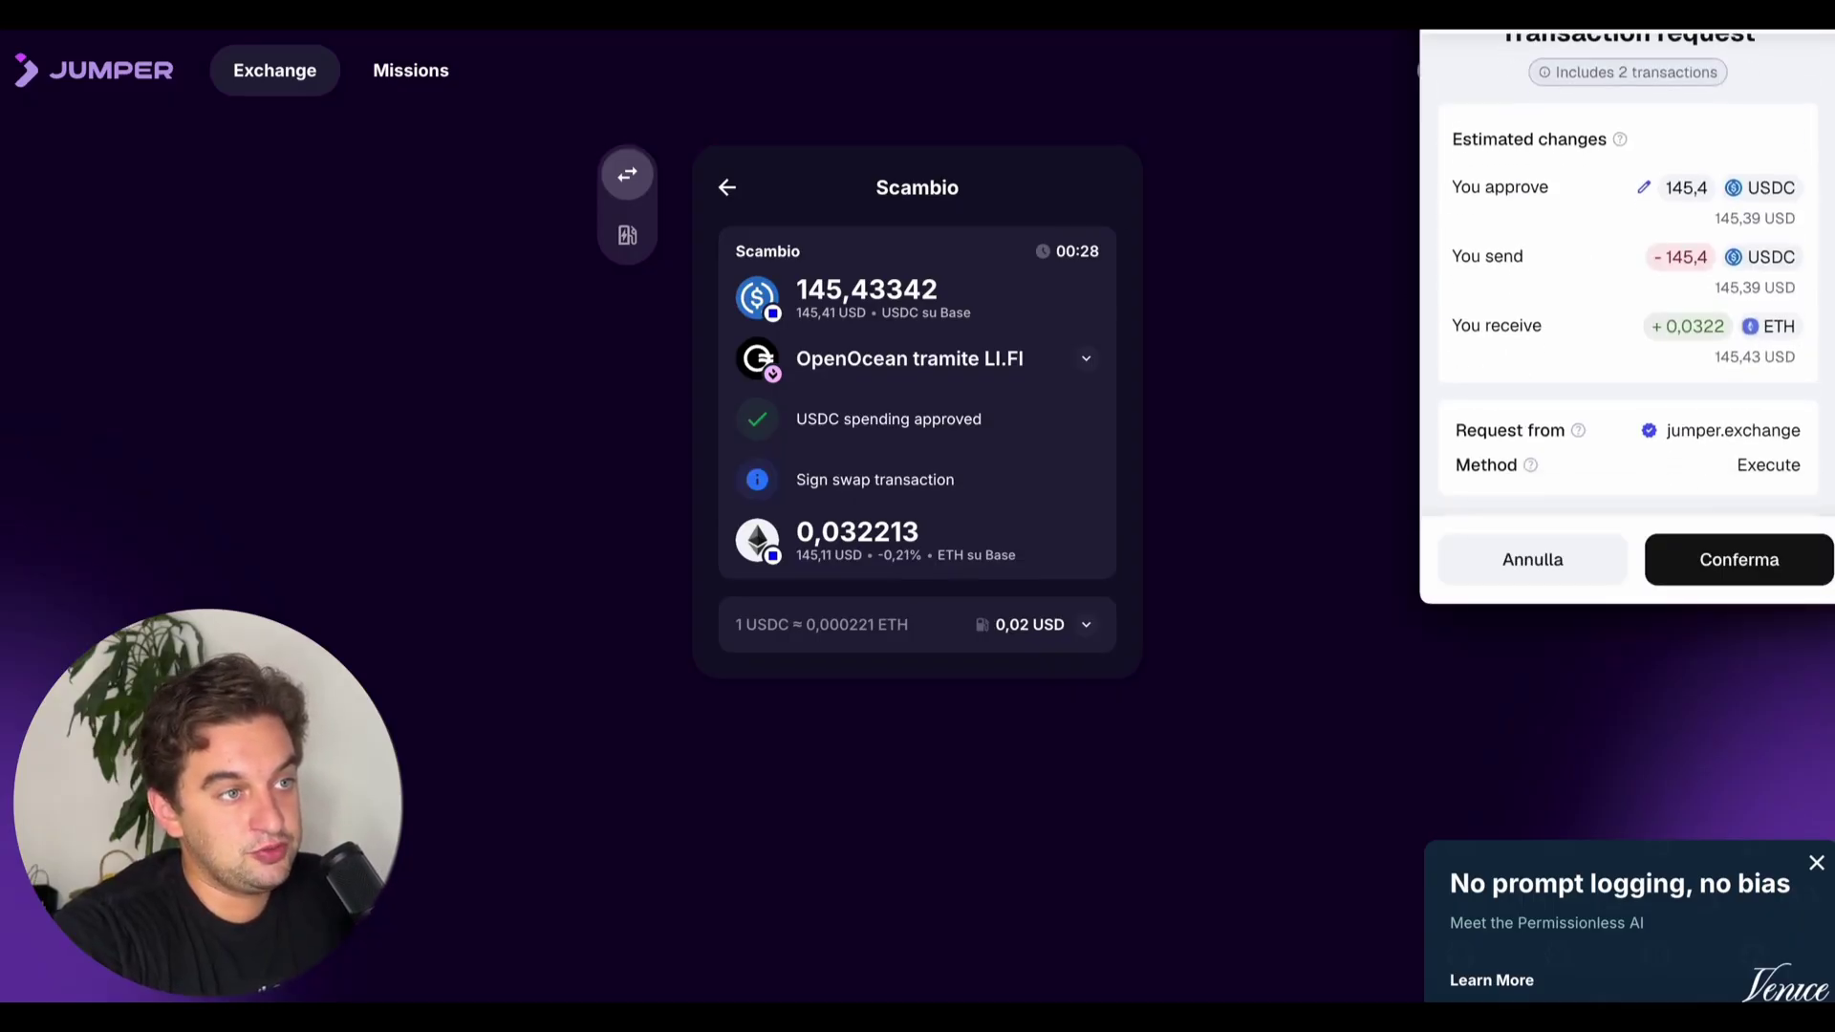
{"action": "left_click", "coordinate": [1800, 555]}
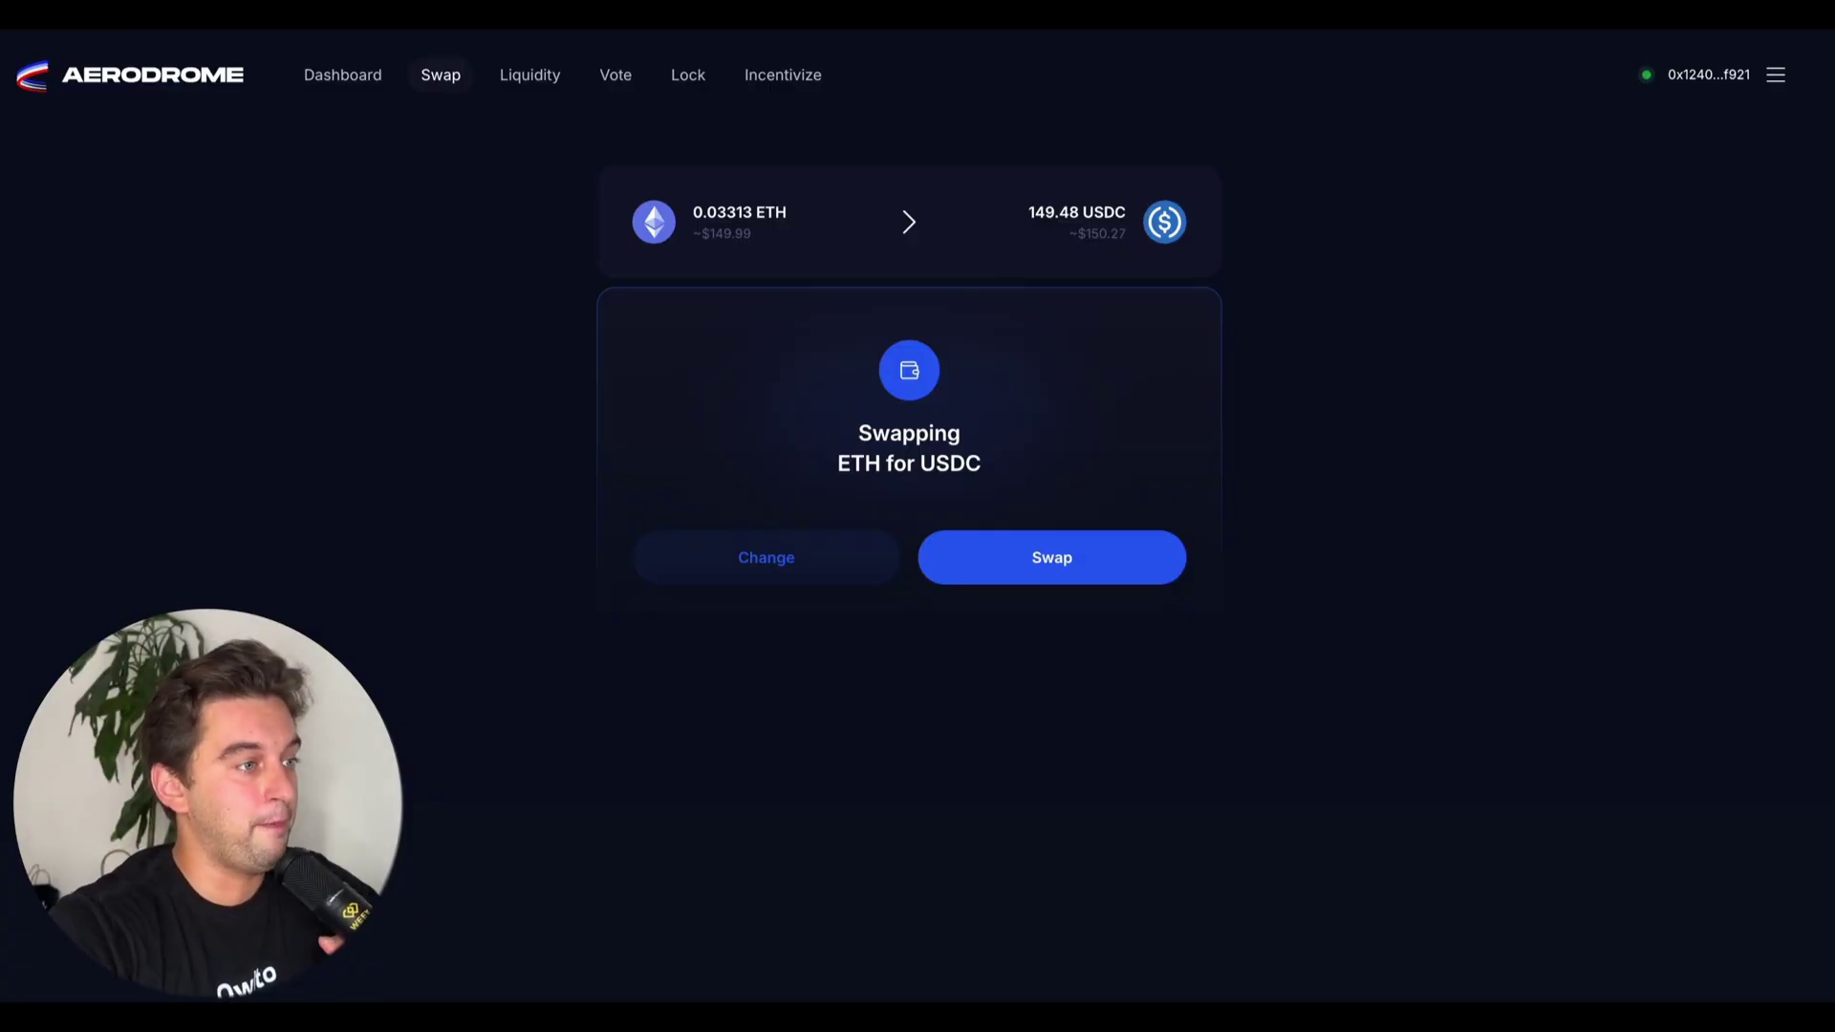
Scroll through Aerodrome's Liquidity pools table ranked by TVL, then go back to the swap form
{"action": "left_click", "coordinate": [529, 79]}
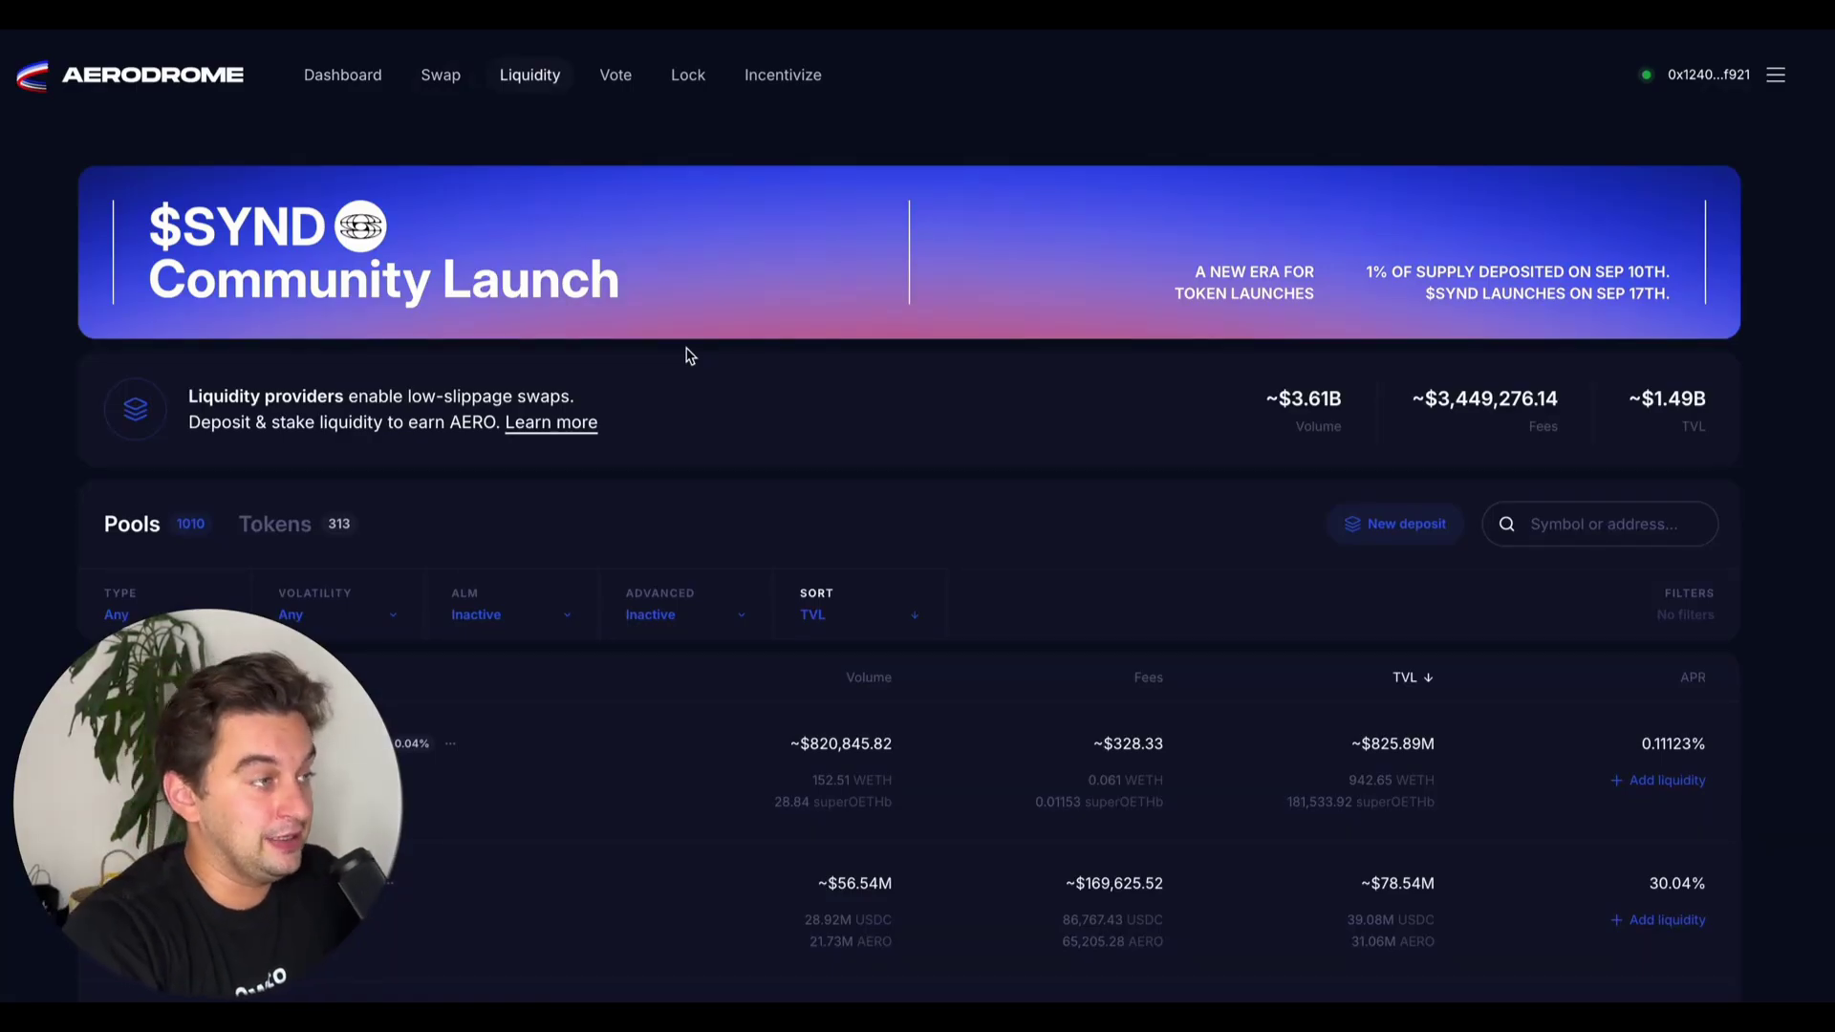
{"action": "scroll", "coordinate": [690, 356], "scroll_direction": "down", "scroll_amount": 5}
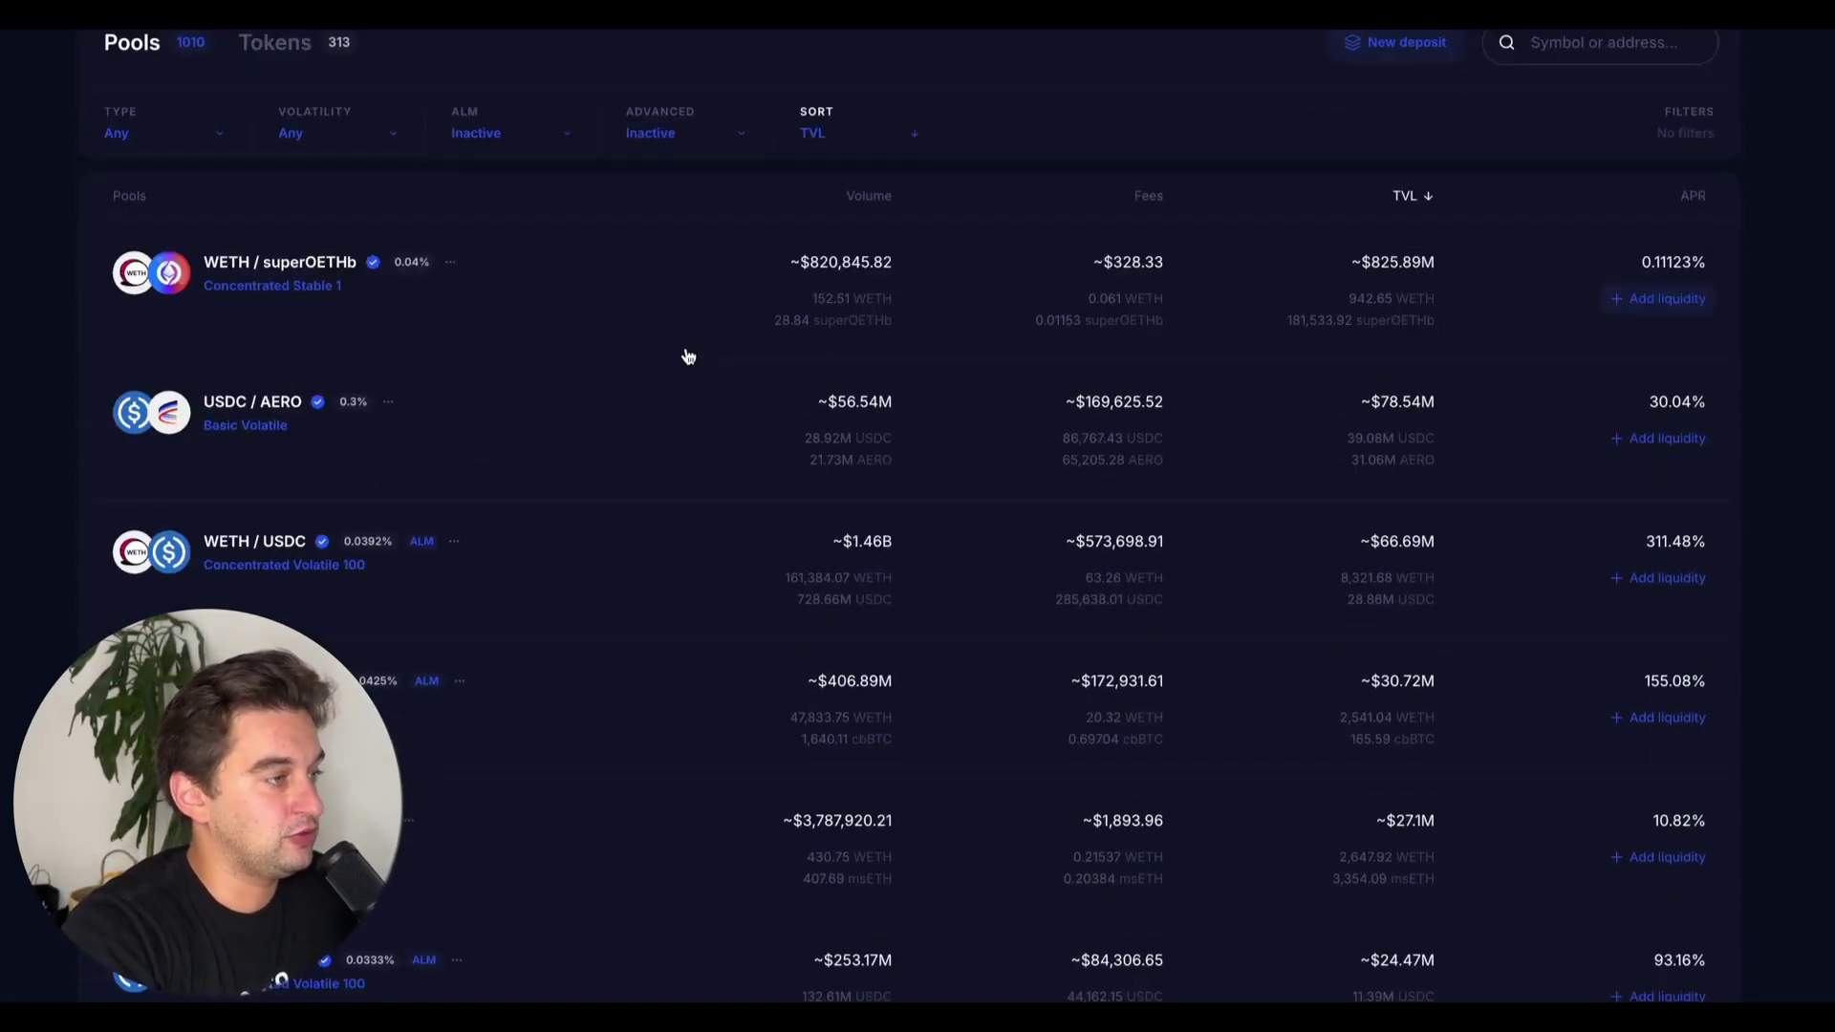
{"action": "scroll", "coordinate": [301, 451], "scroll_direction": "down", "scroll_amount": 1}
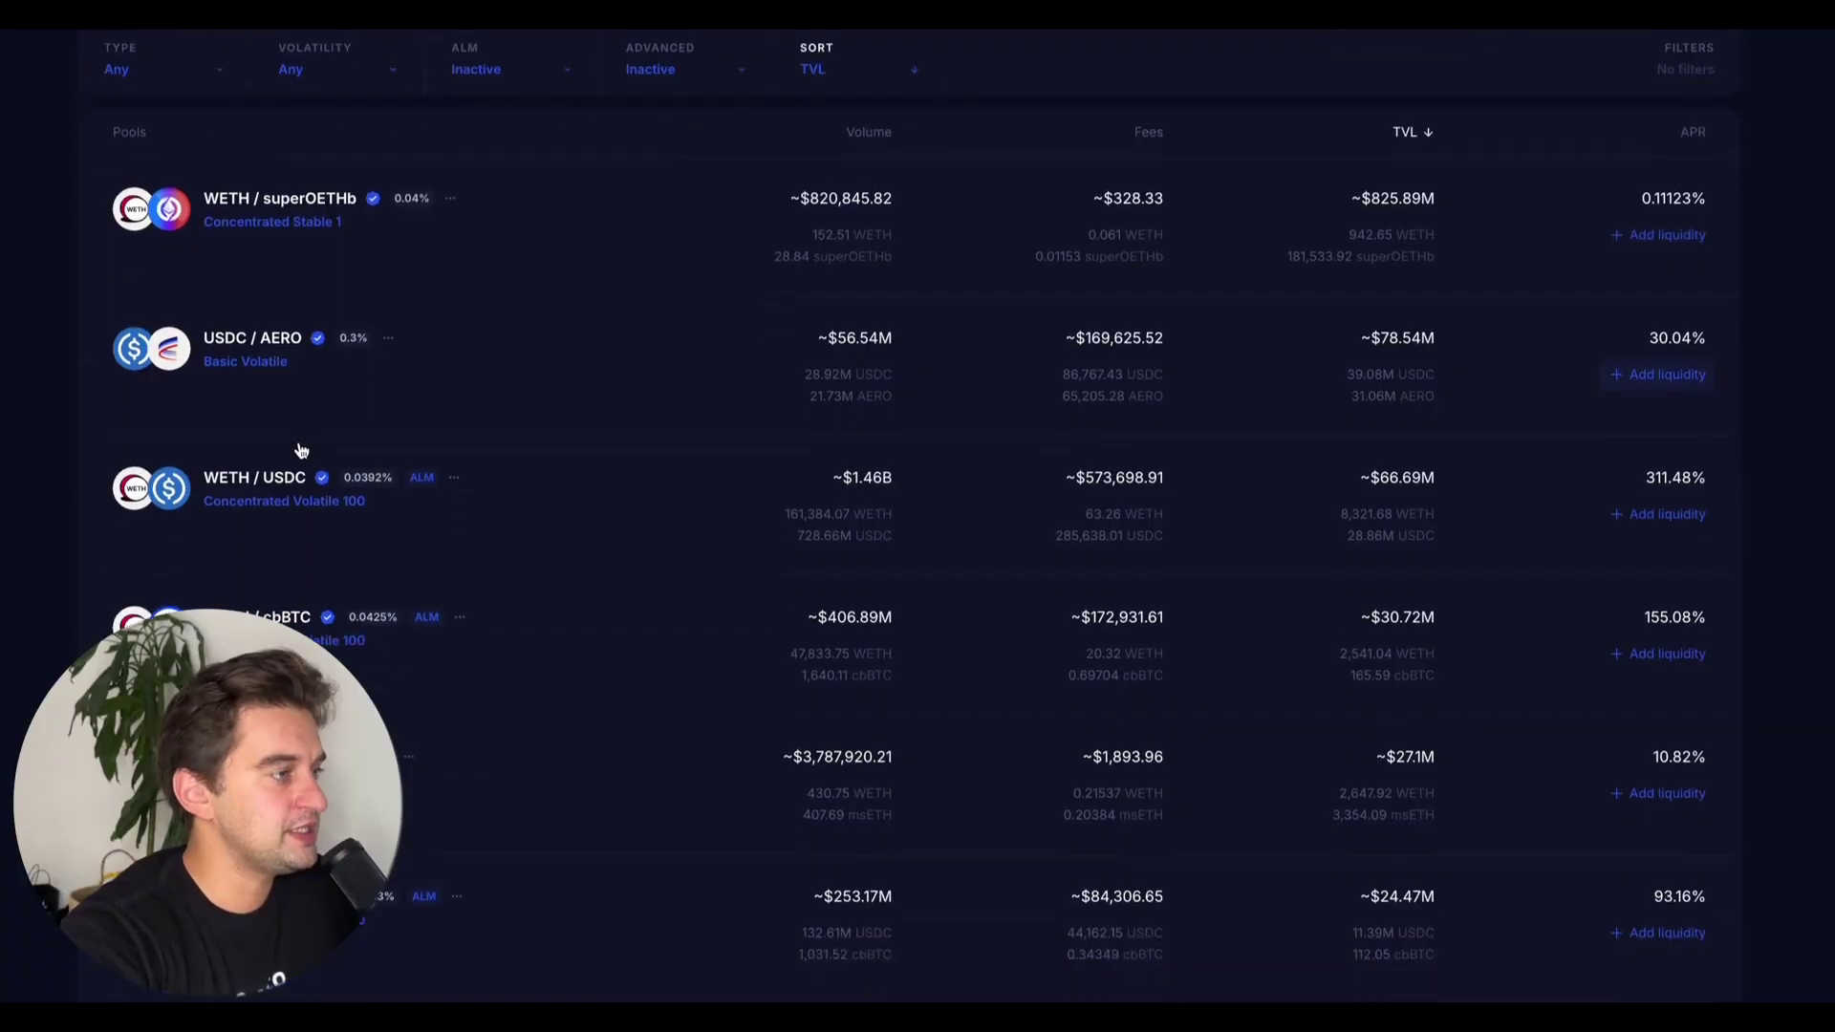
{"action": "scroll", "coordinate": [237, 525], "scroll_direction": "down", "scroll_amount": 1}
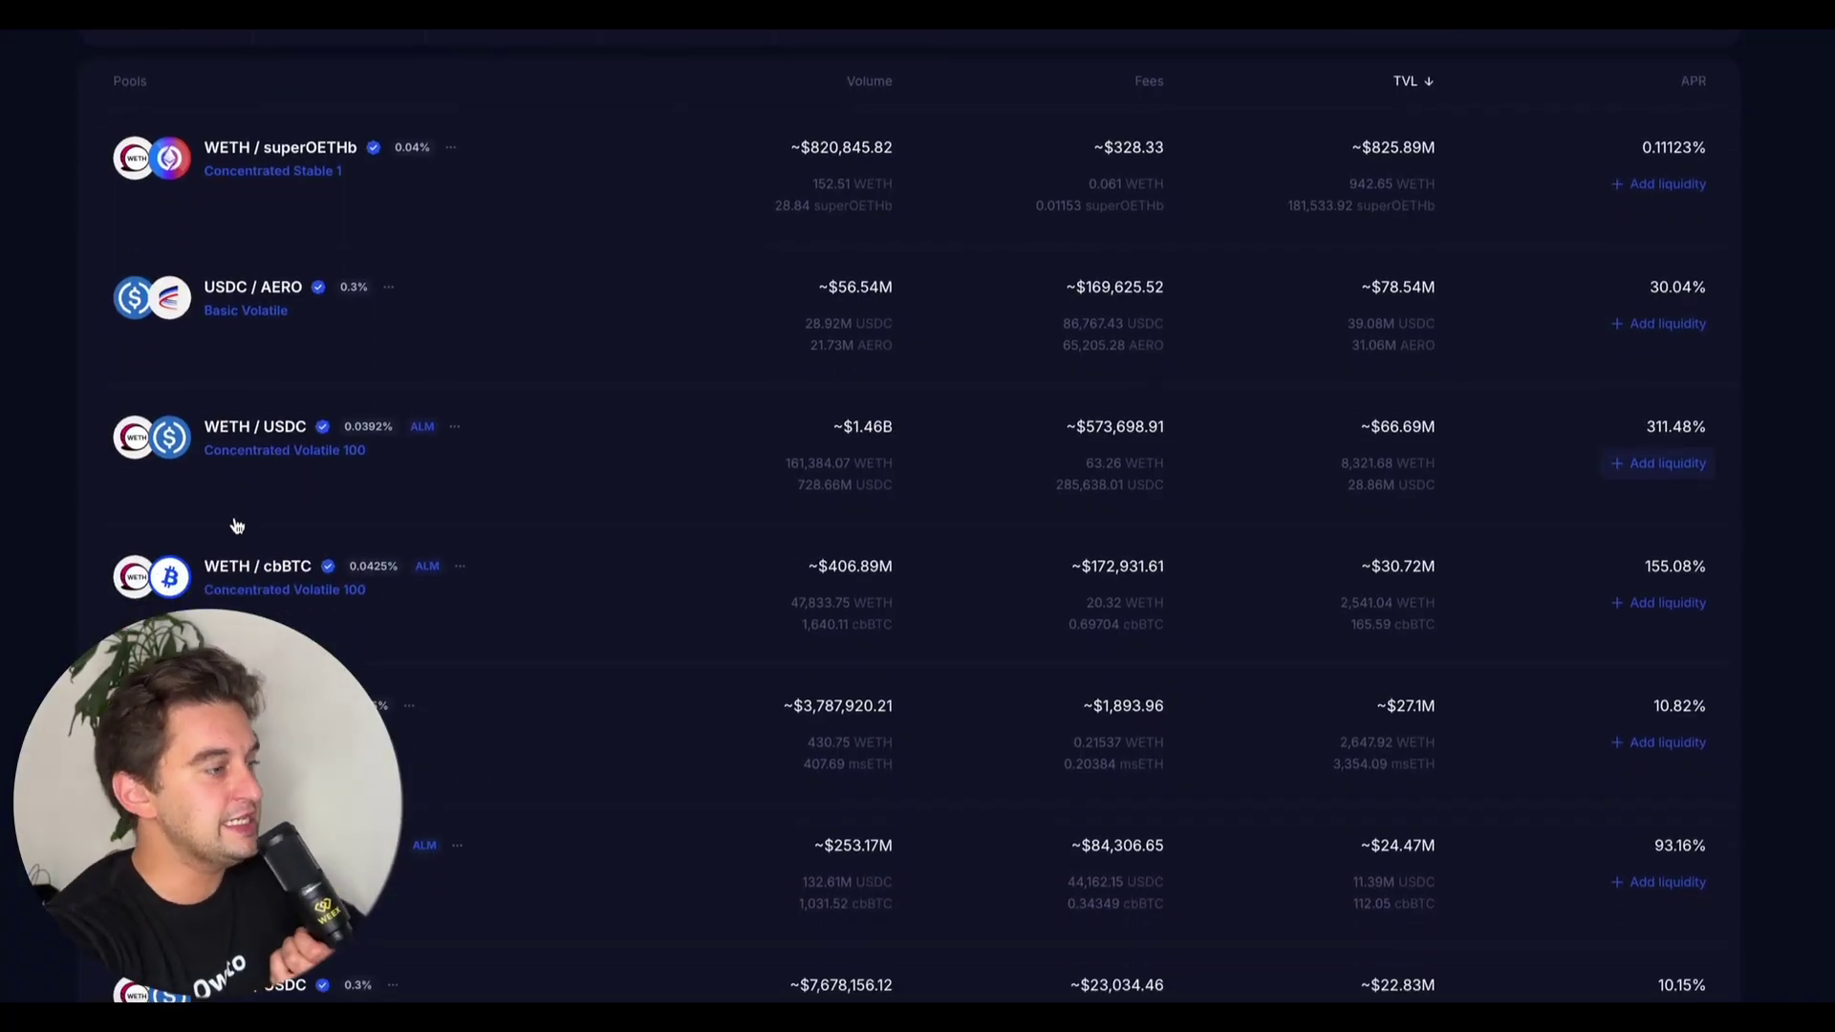
{"action": "scroll", "coordinate": [239, 524], "scroll_direction": "up", "scroll_amount": 6}
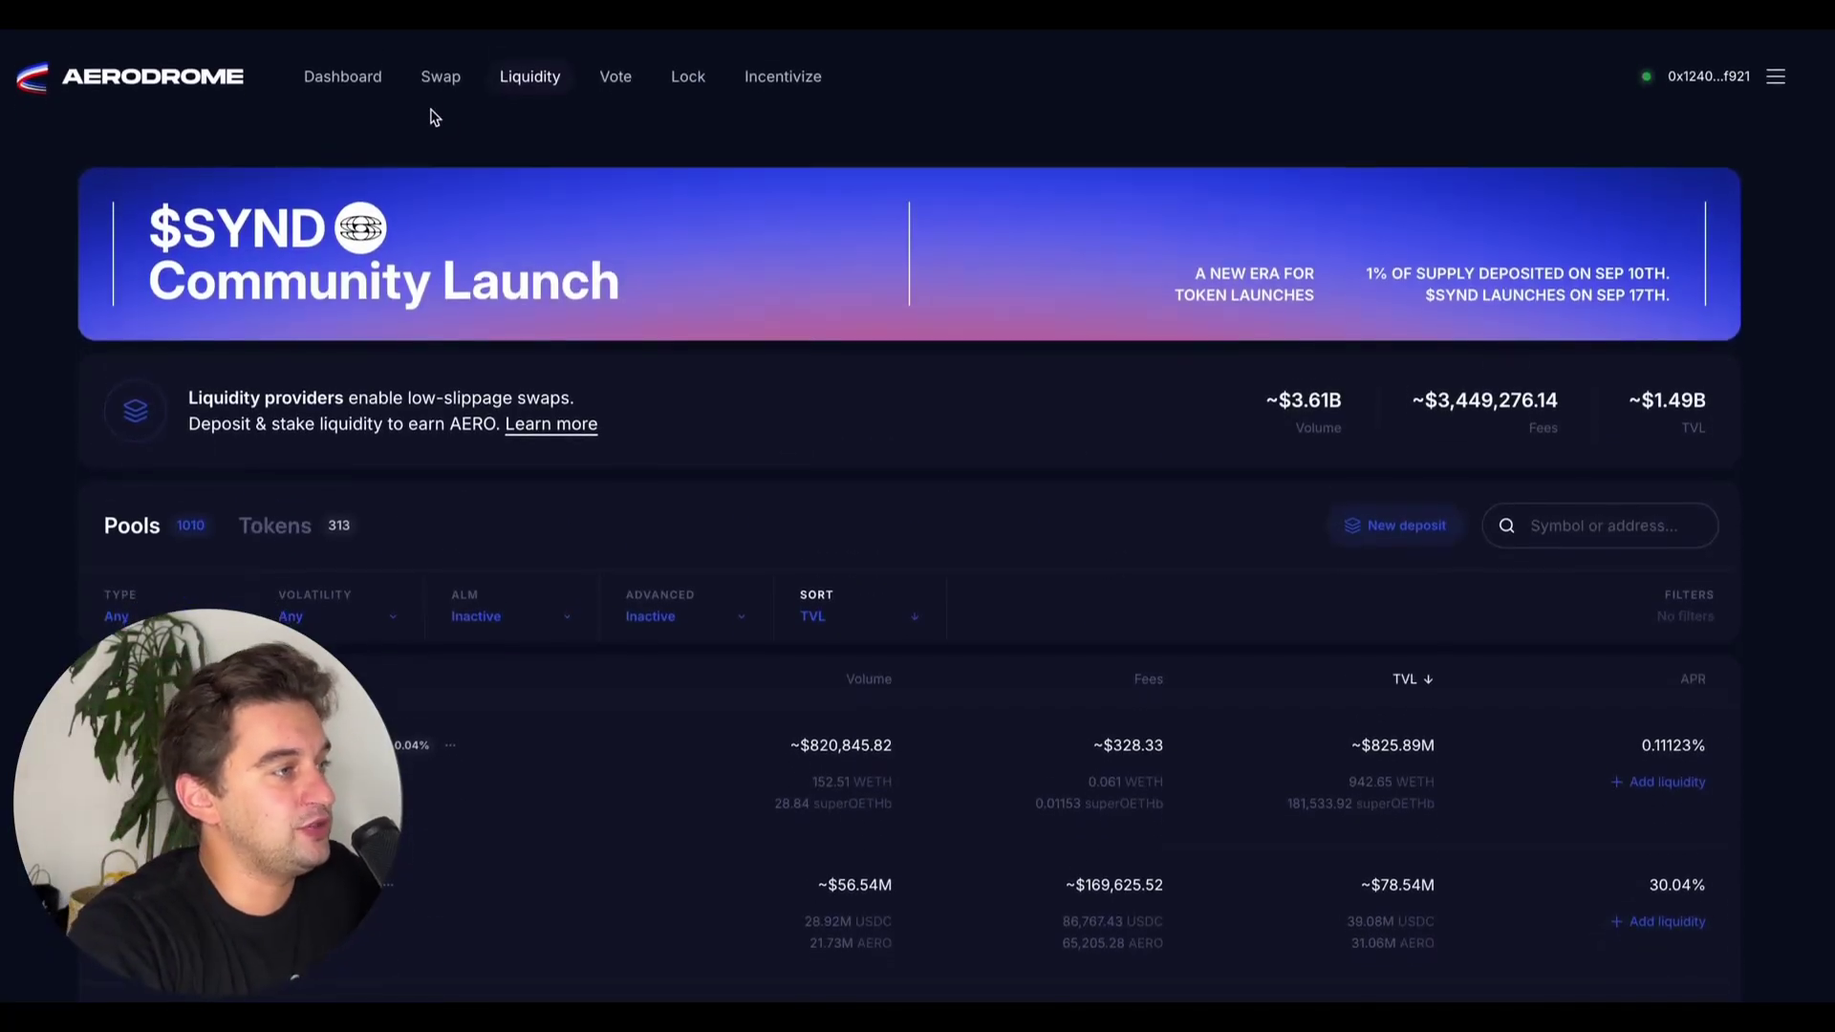
{"action": "left_click", "coordinate": [439, 72]}
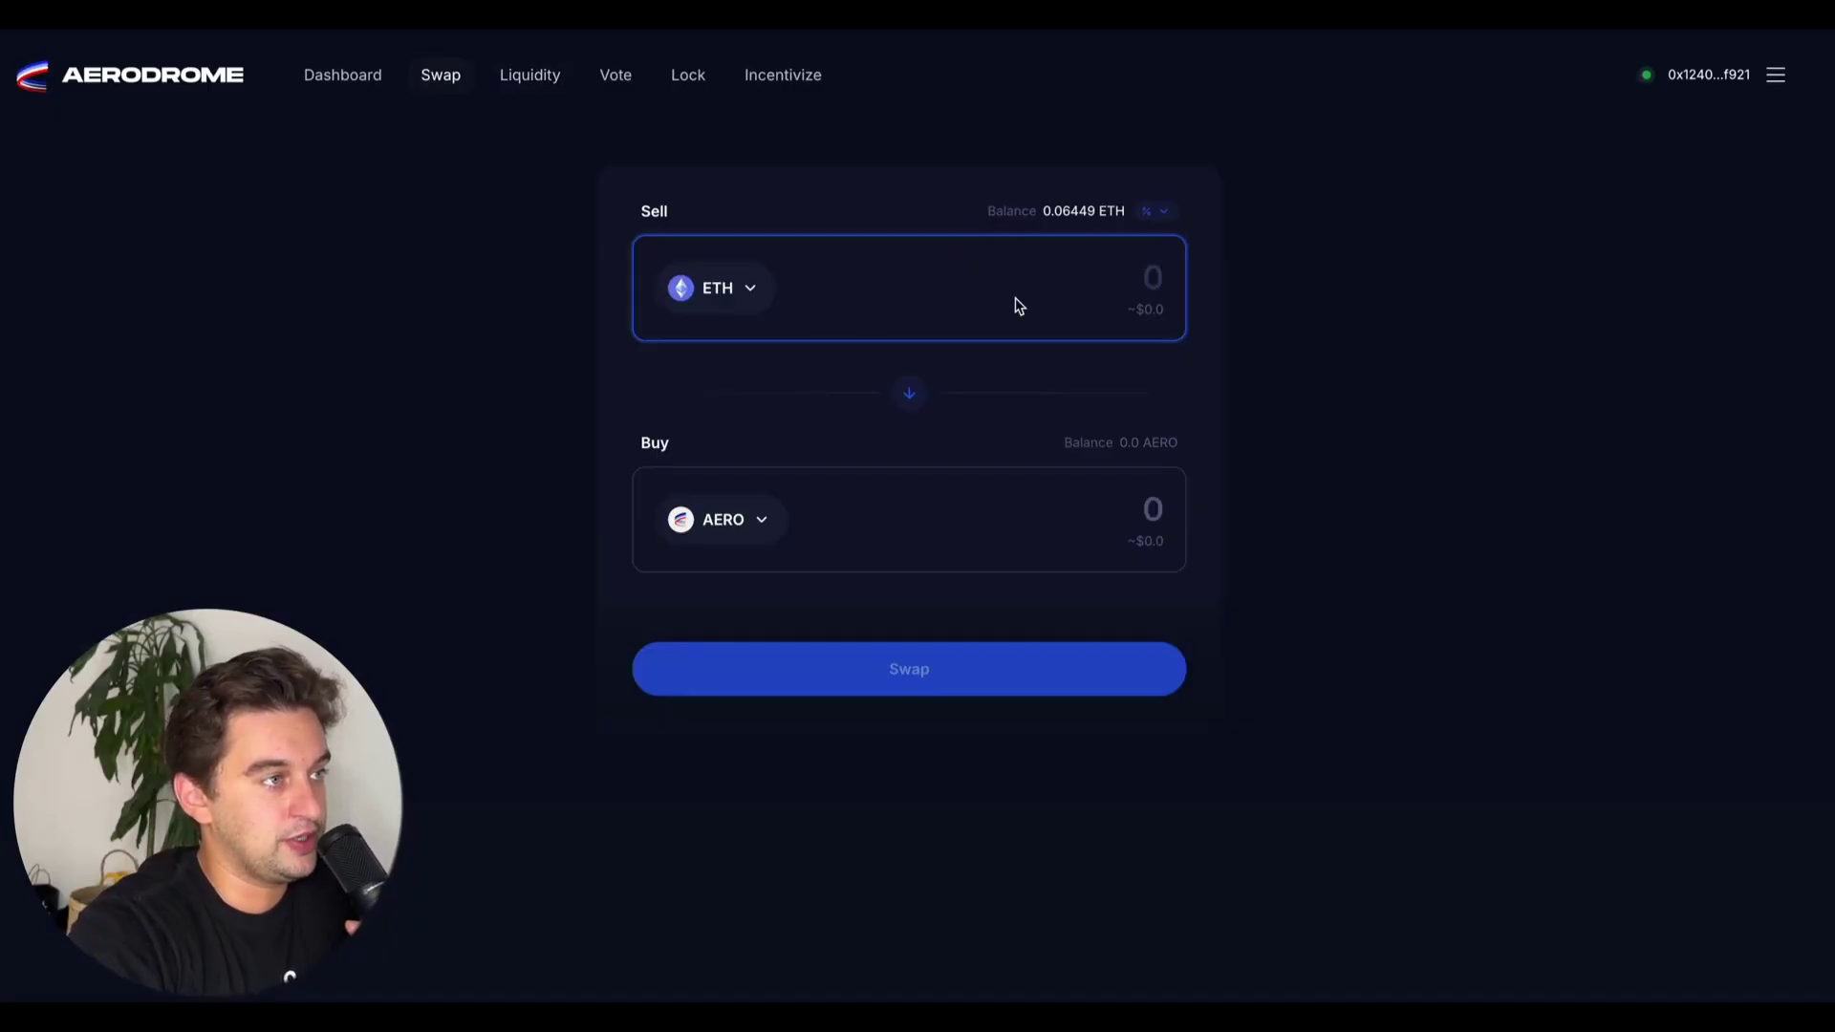
Set up an Aerodrome swap selling 50% of the ETH balance (0.03224 ETH) for USDC
{"action": "left_click", "coordinate": [1148, 211]}
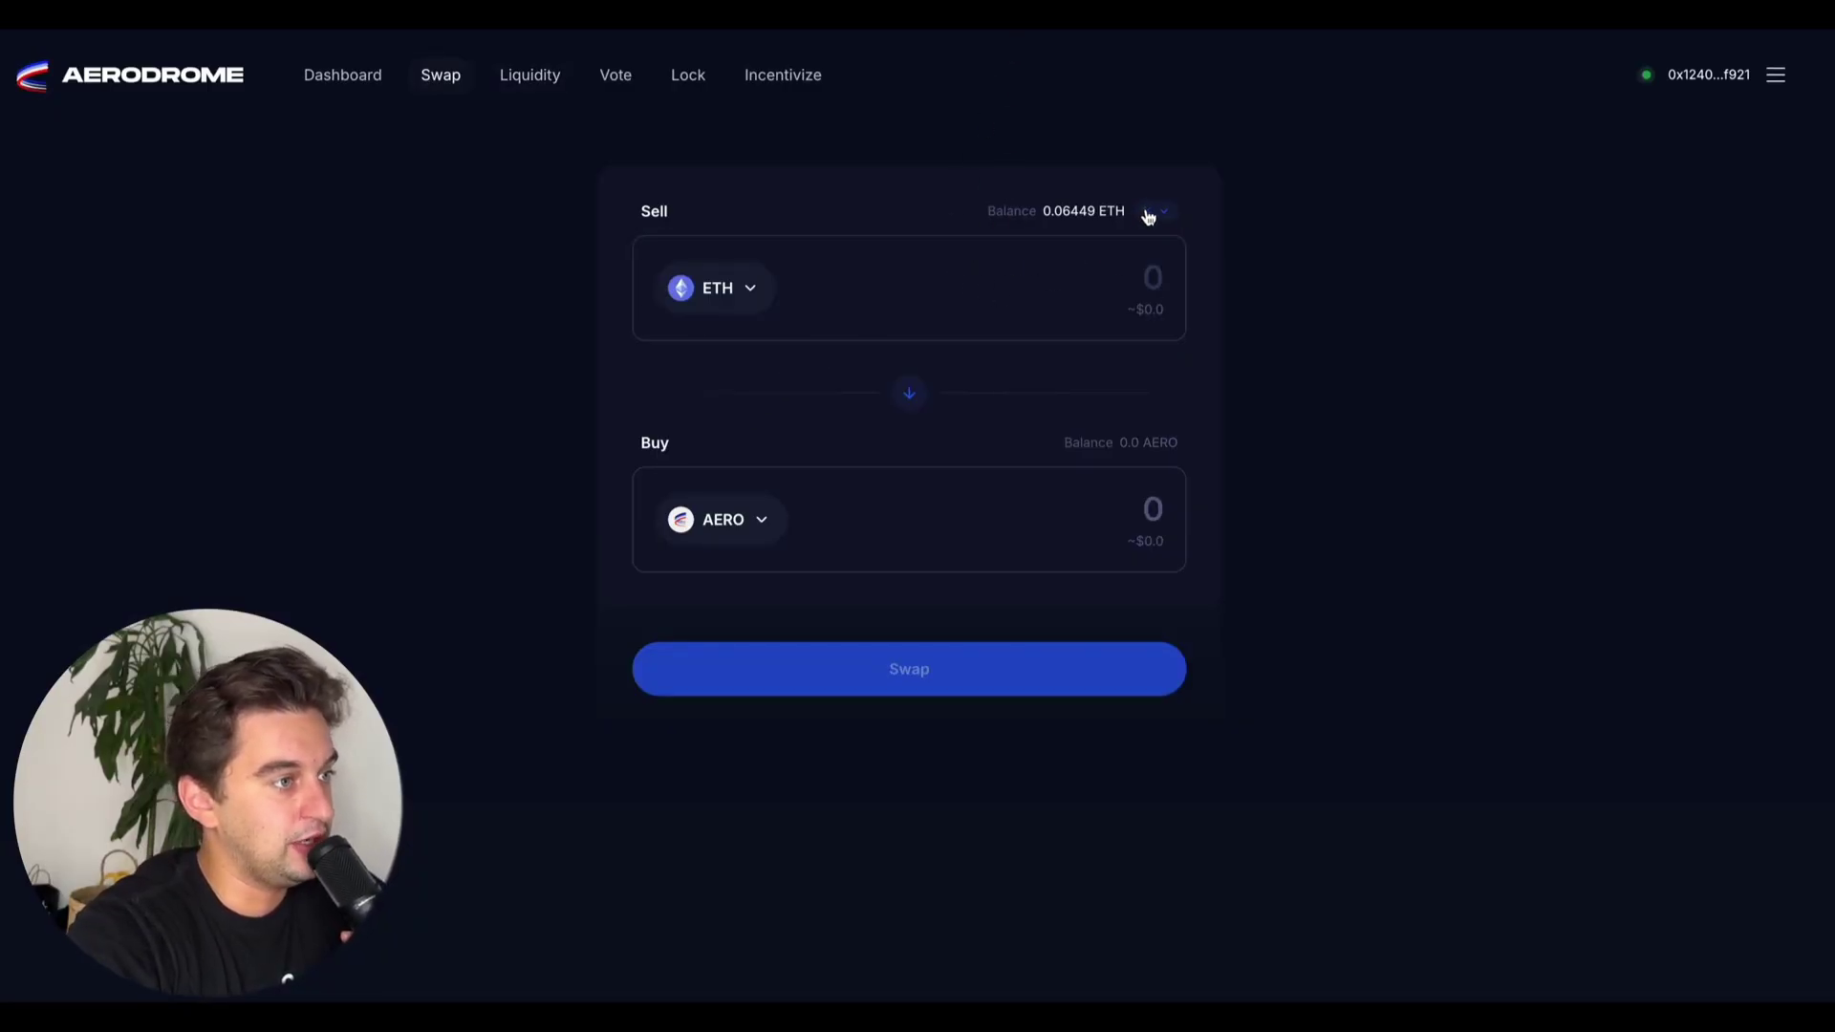
{"action": "left_click", "coordinate": [1055, 268]}
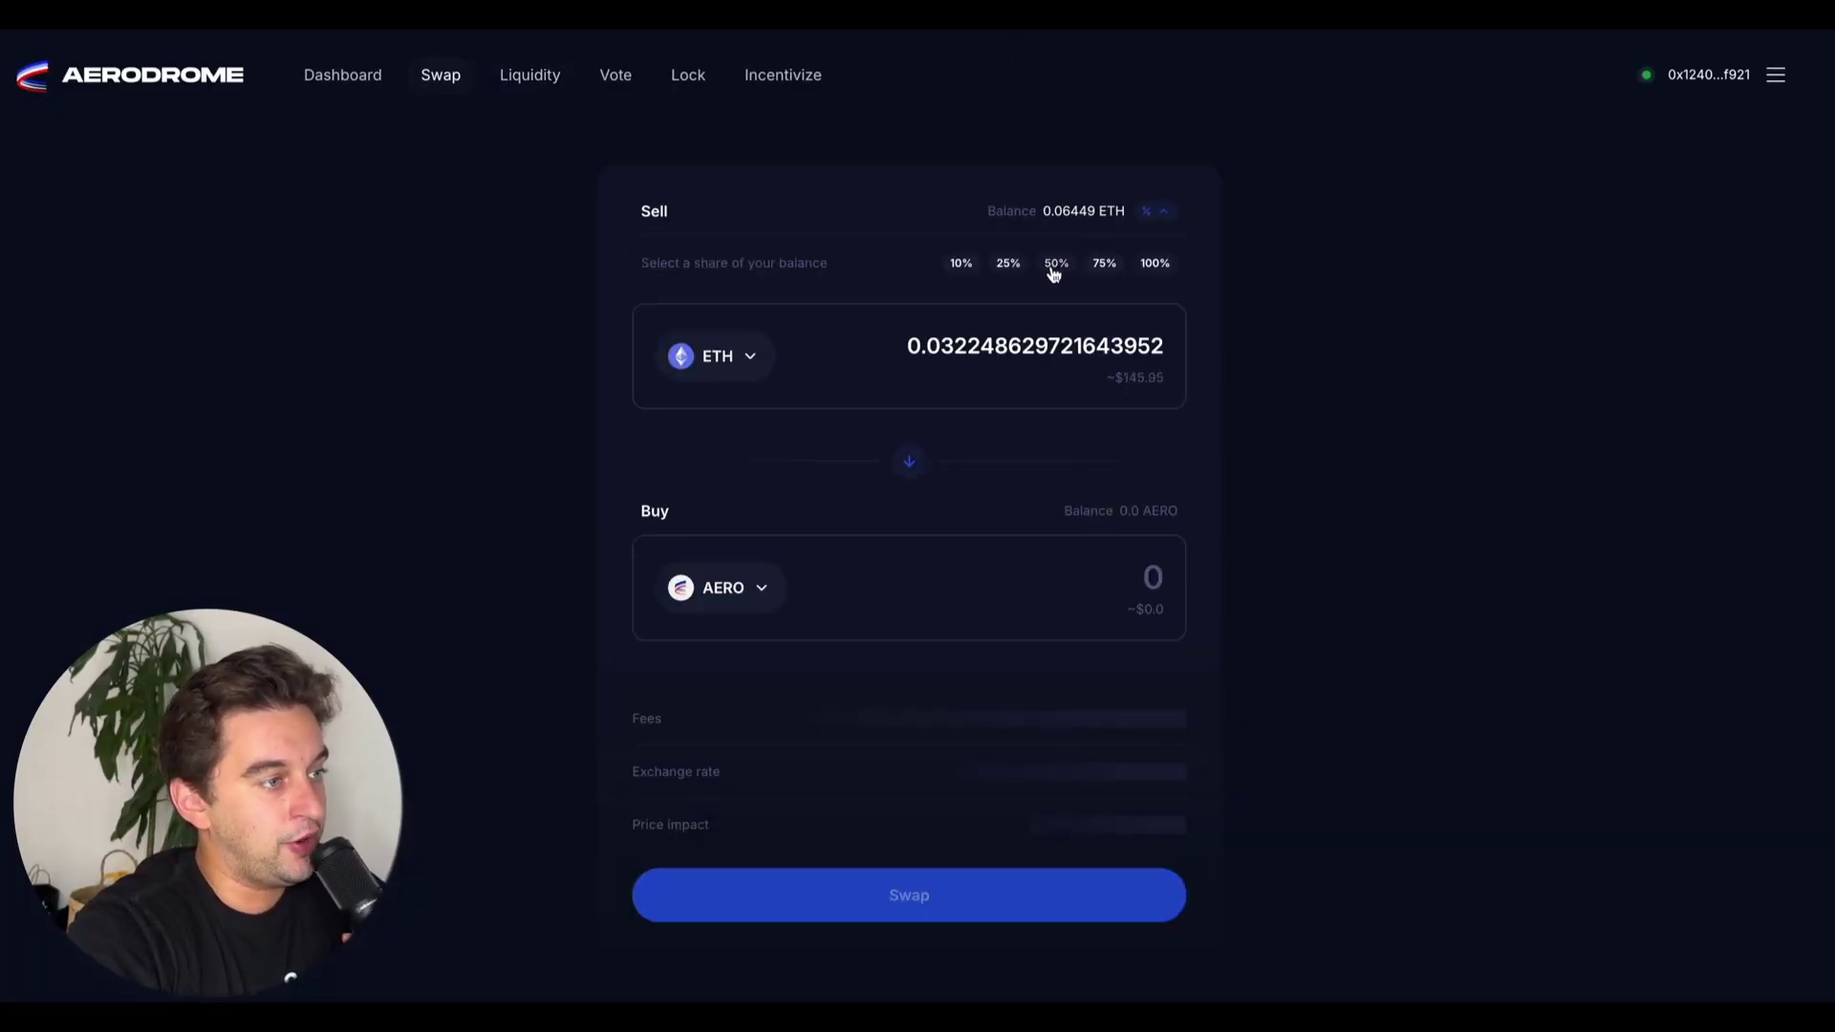
{"action": "left_click", "coordinate": [740, 588]}
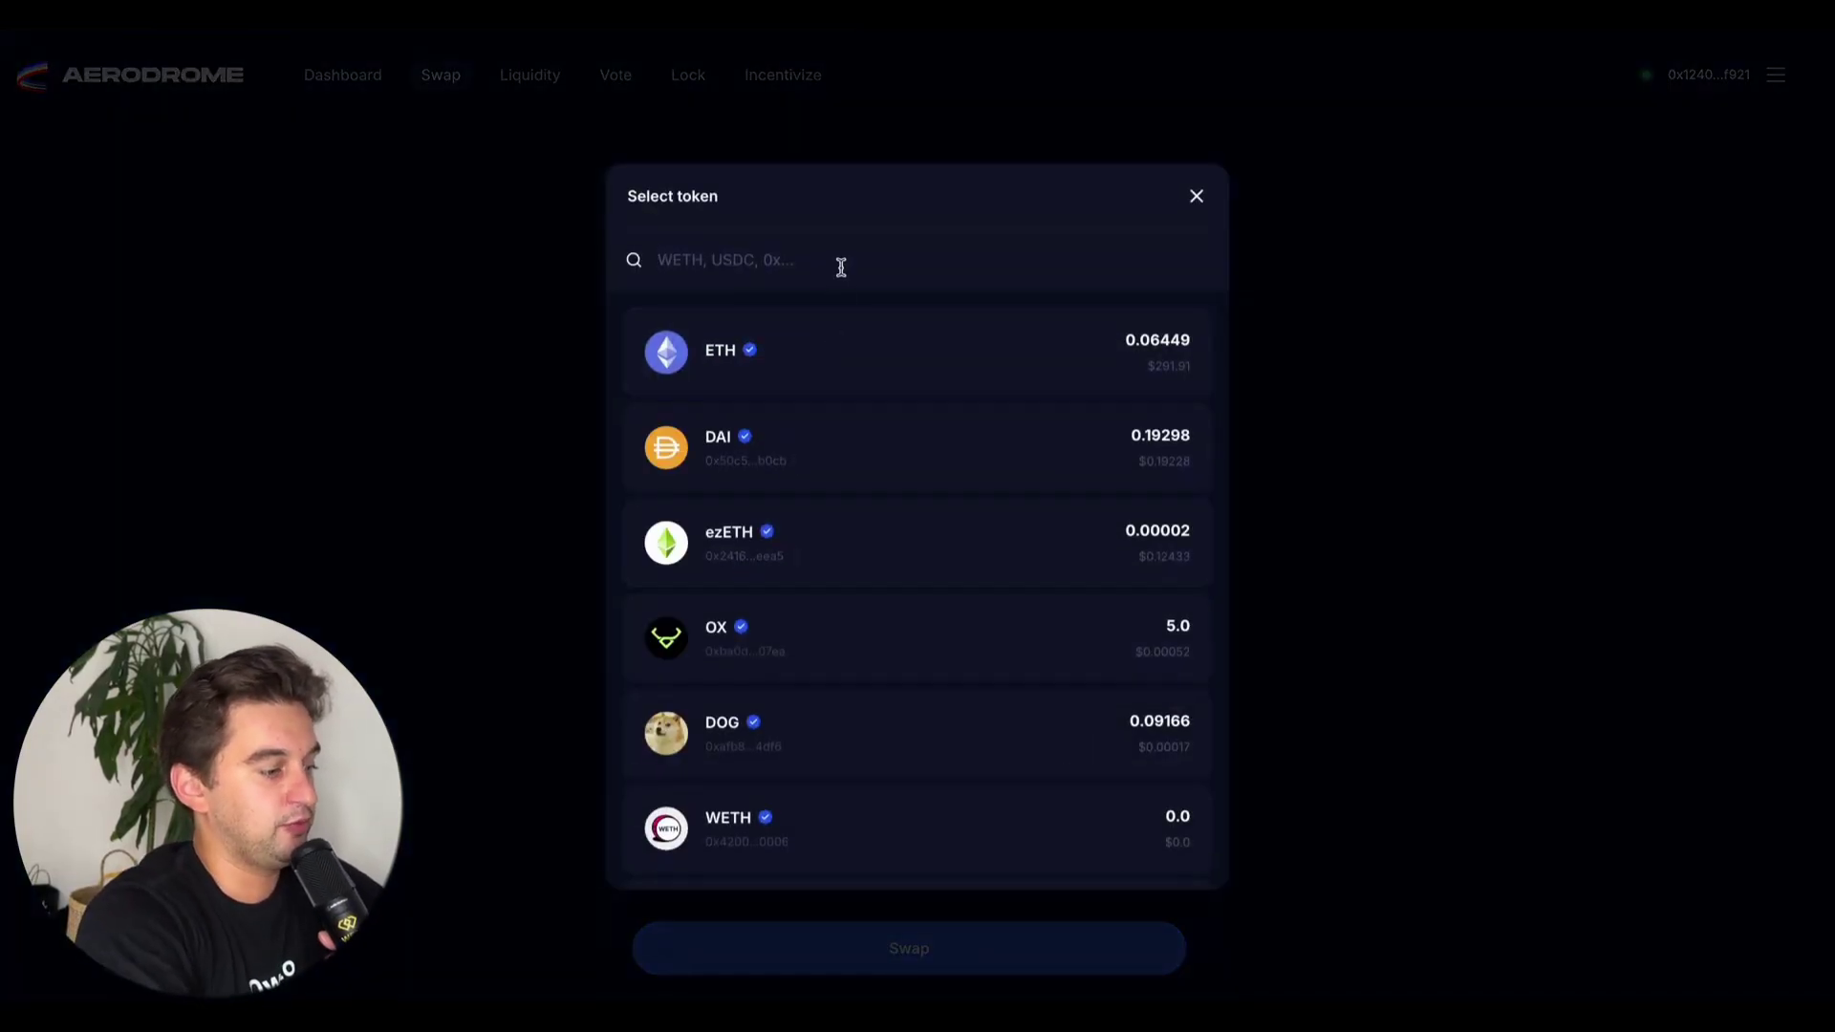
{"action": "type", "text": "usdc"}
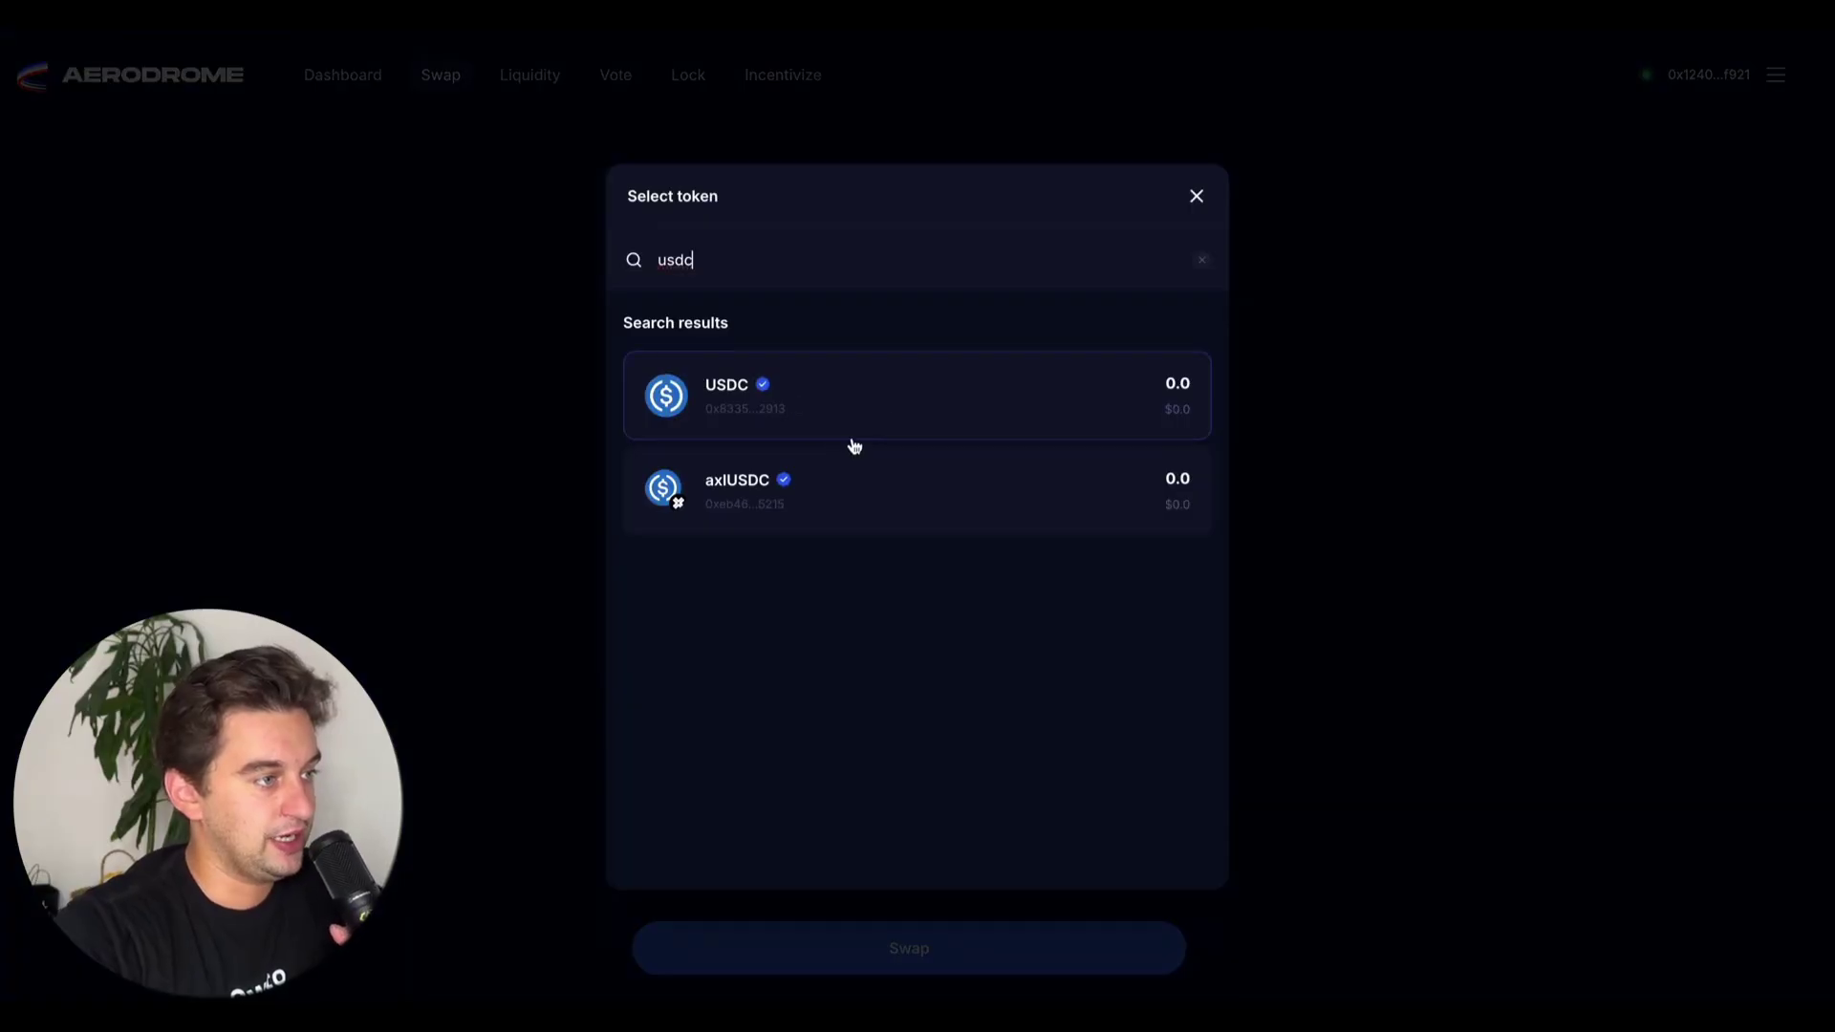
{"action": "left_click", "coordinate": [897, 407]}
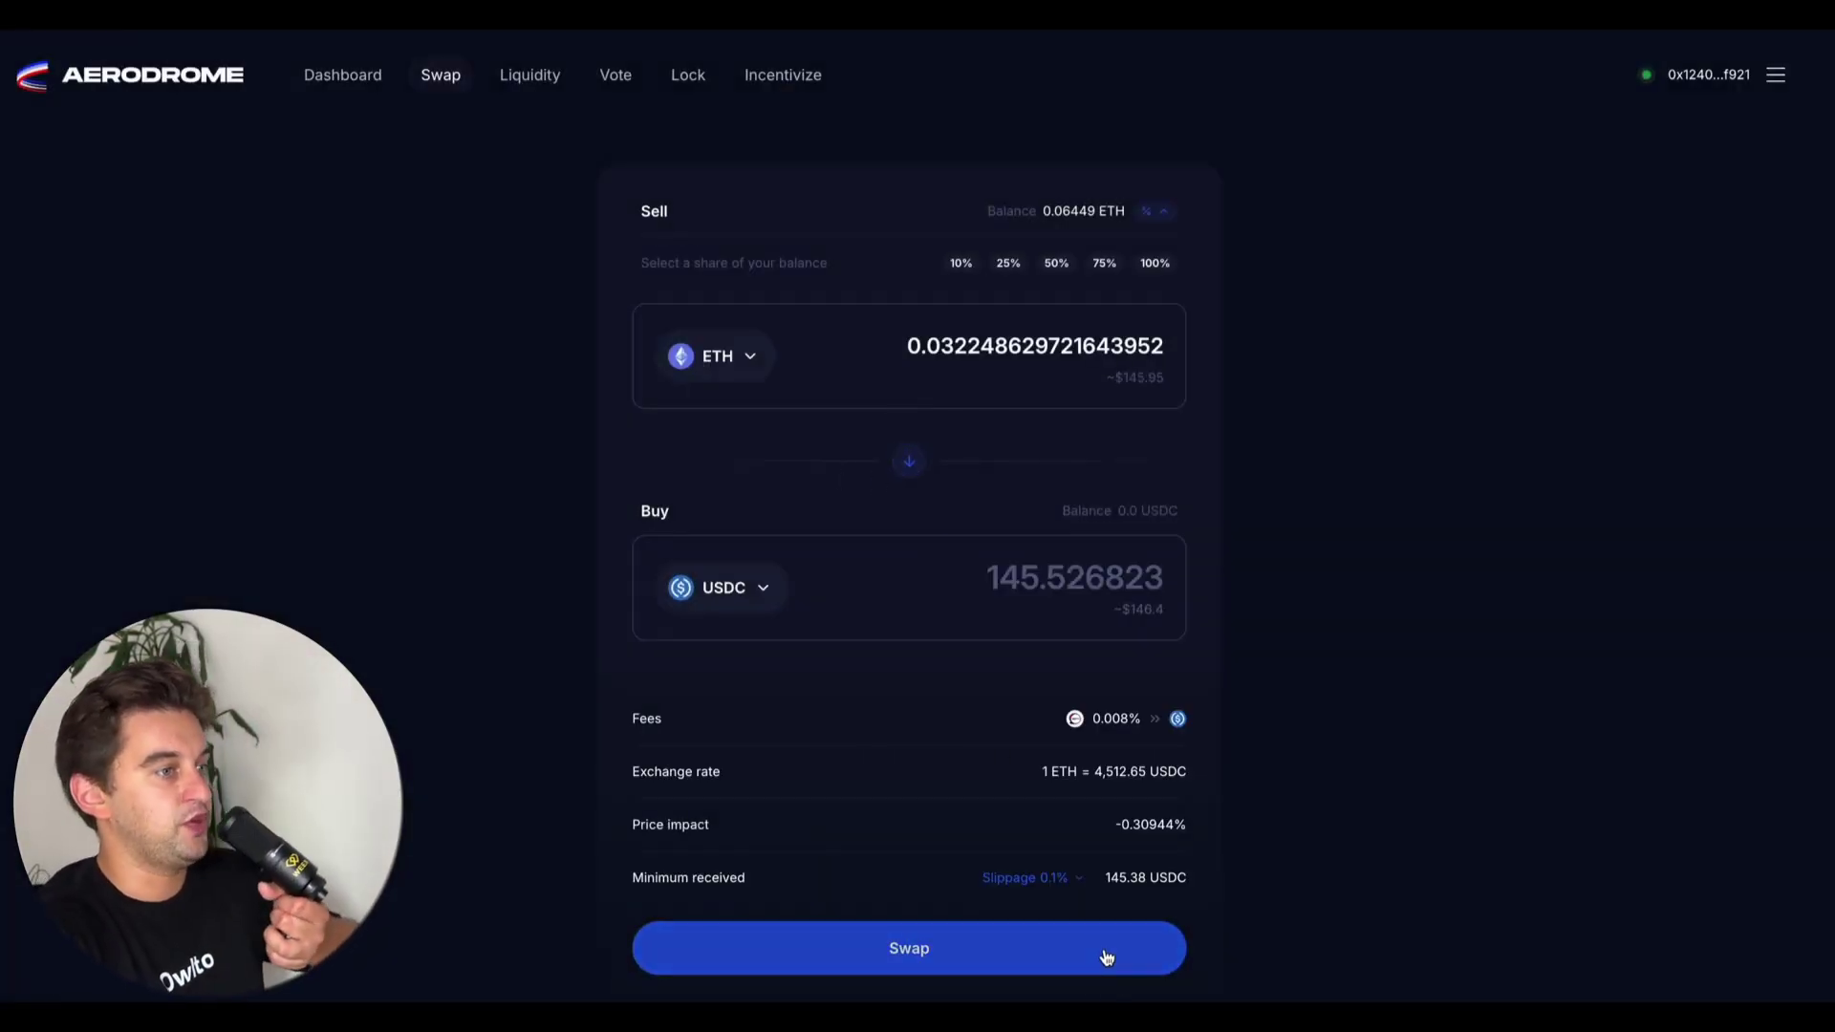
Submit the ETH→USDC swap for about 145.52 USDC, confirm it in MetaMask, and dismiss the failure notice
{"action": "left_click", "coordinate": [1106, 957]}
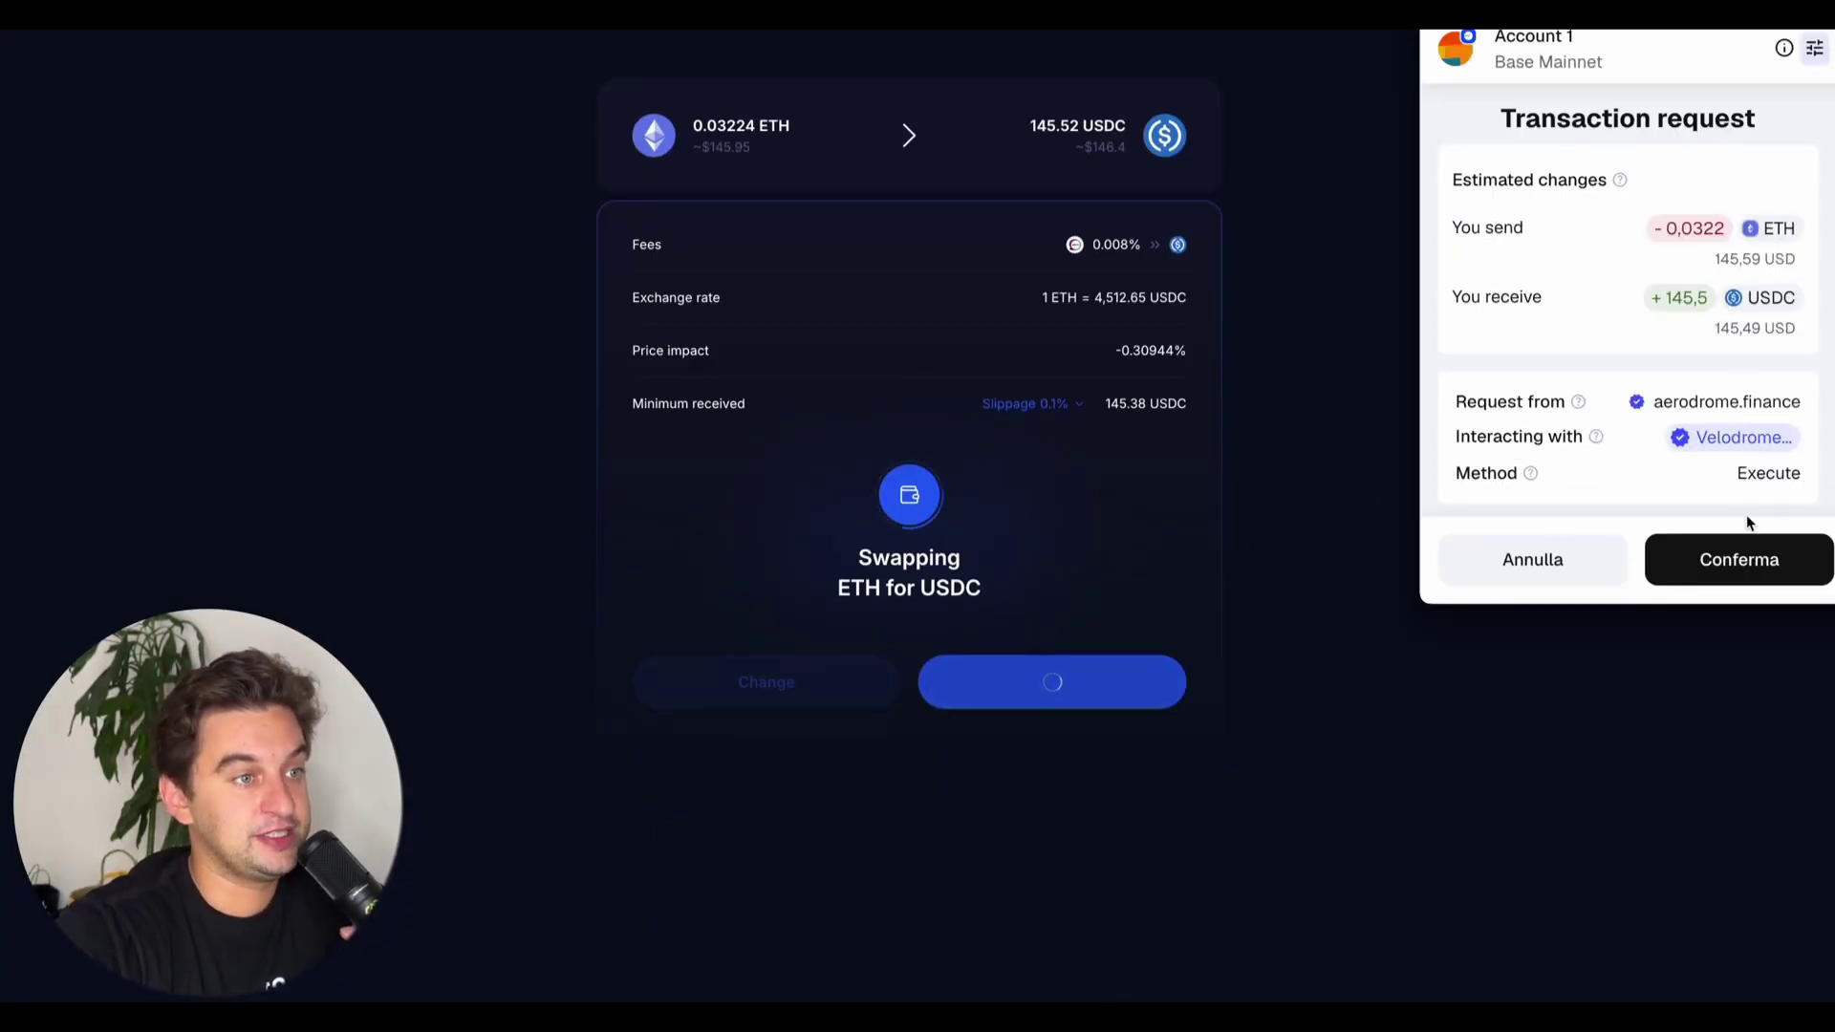
{"action": "left_click", "coordinate": [1760, 561]}
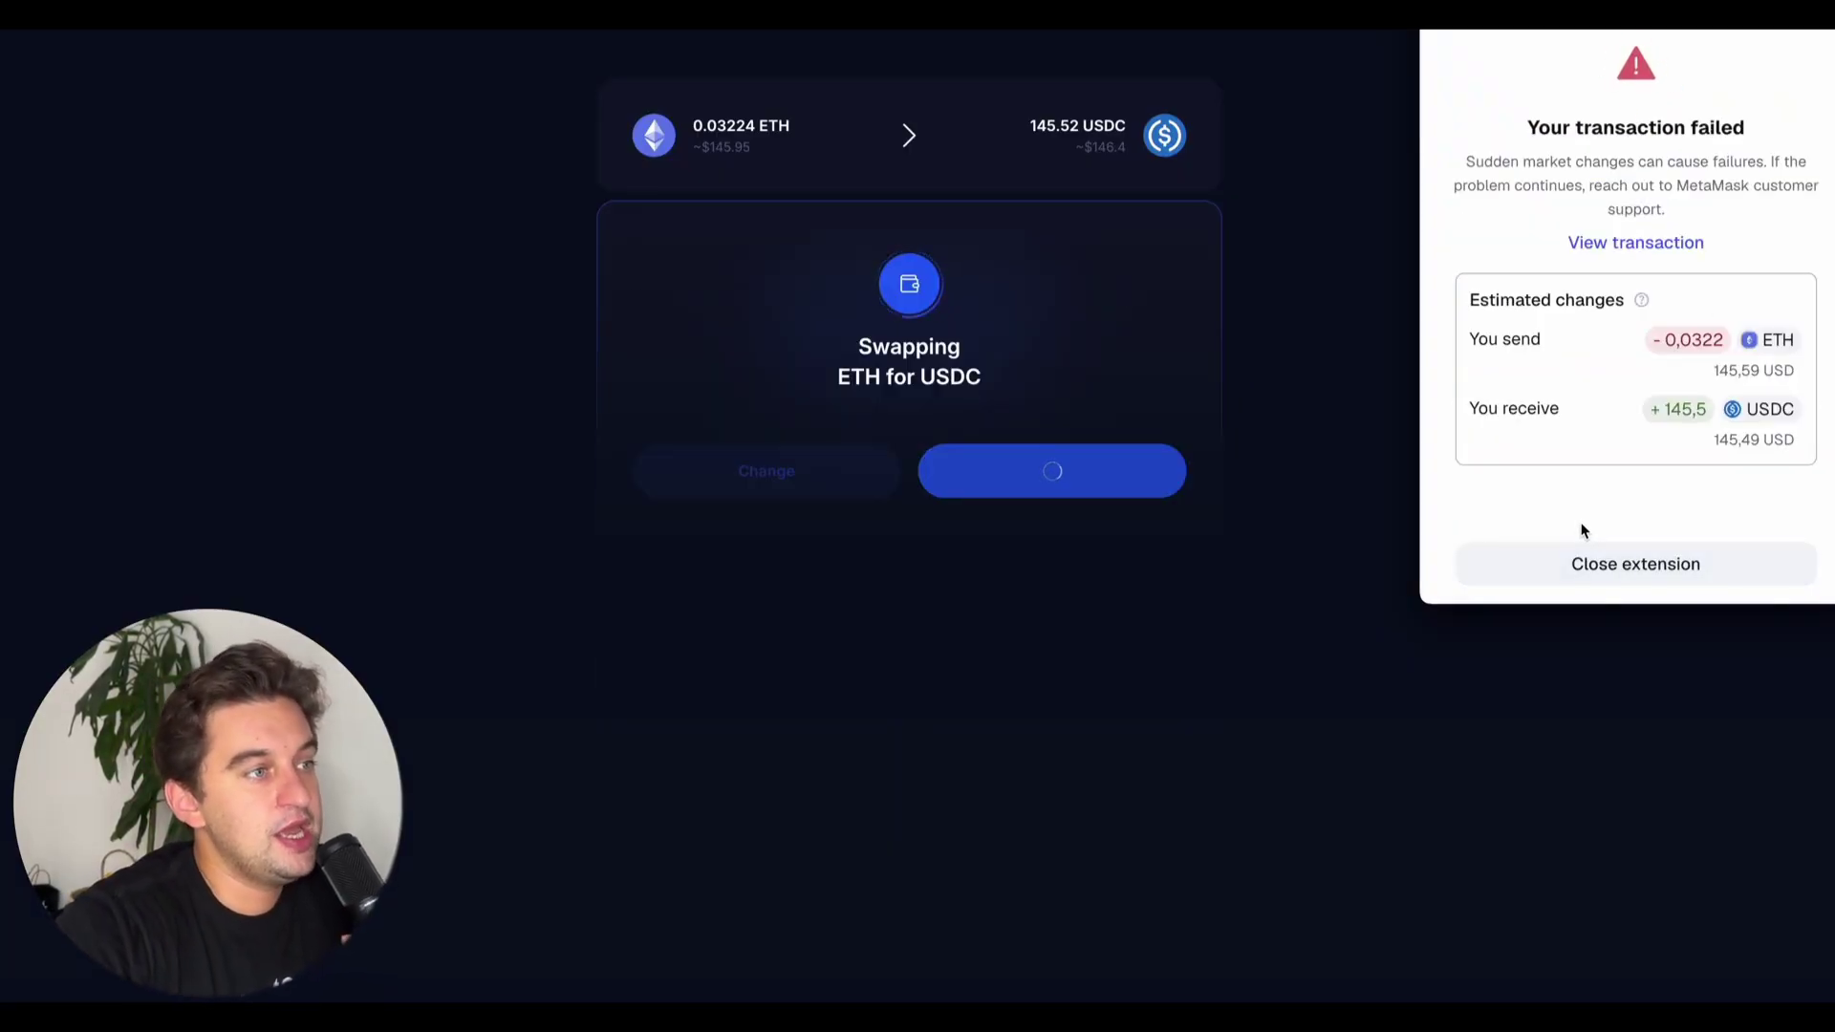
{"action": "left_click", "coordinate": [1548, 579]}
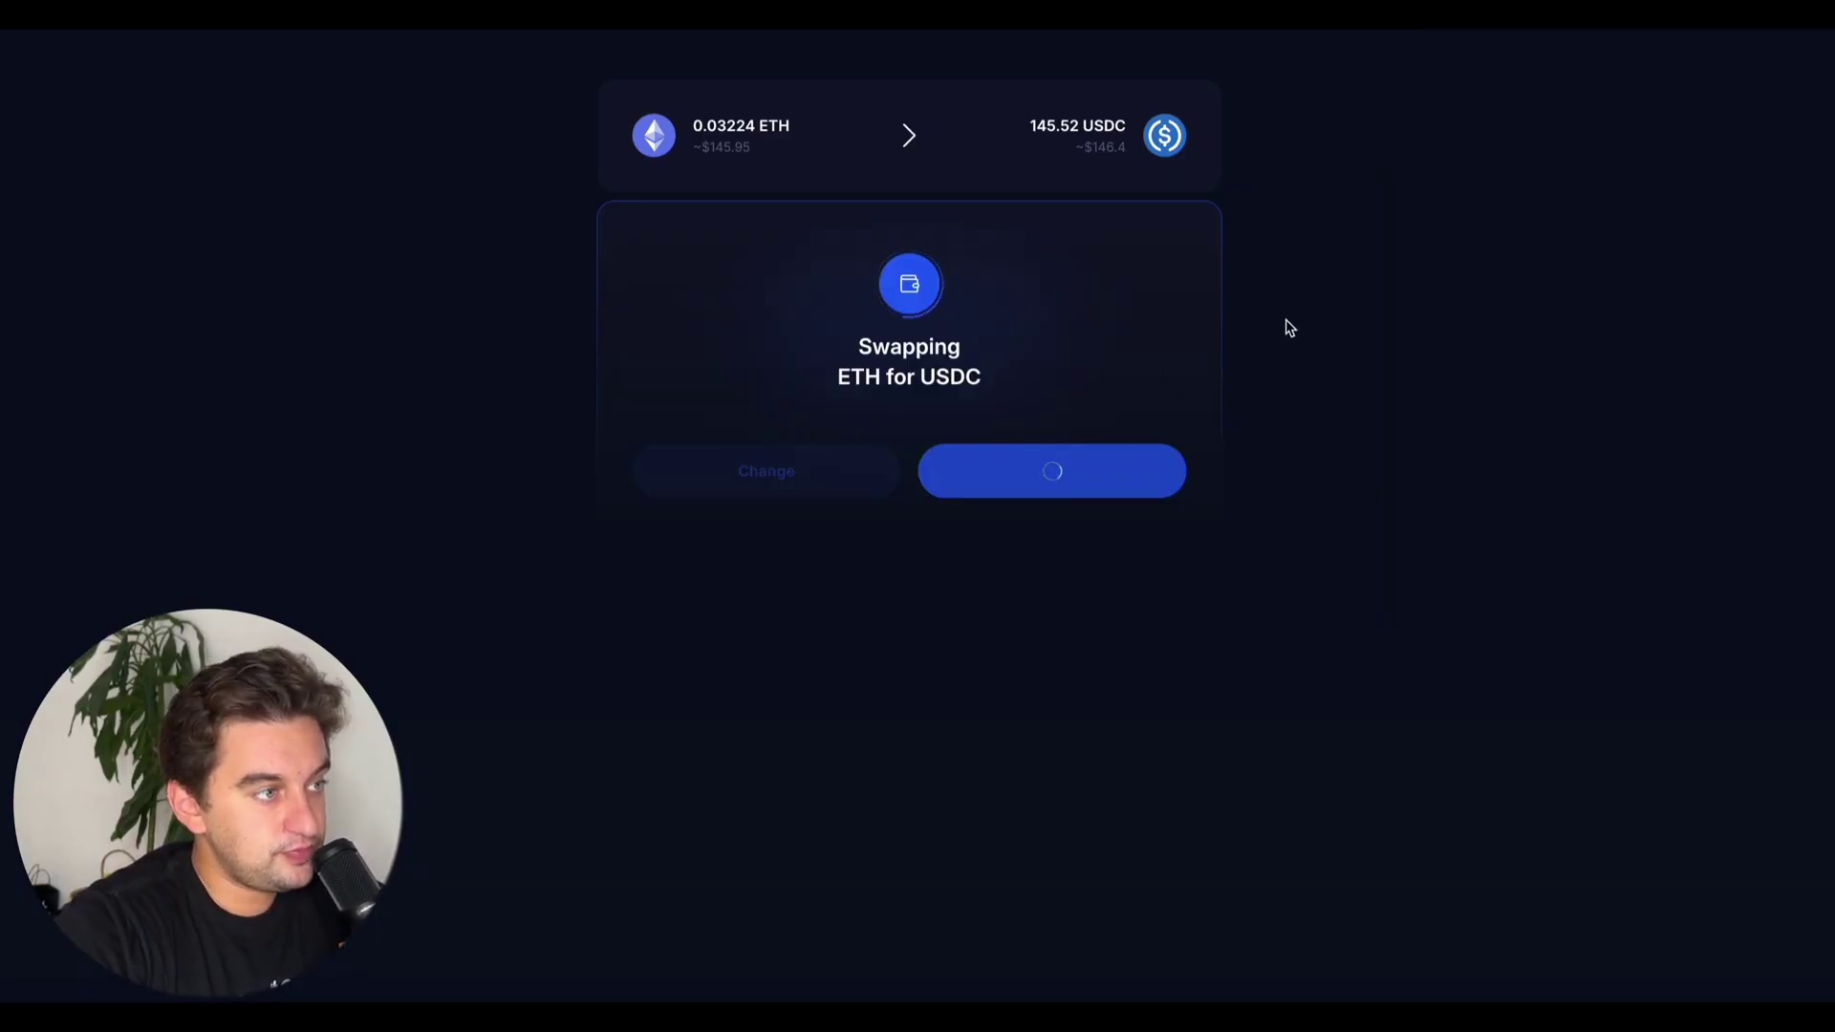